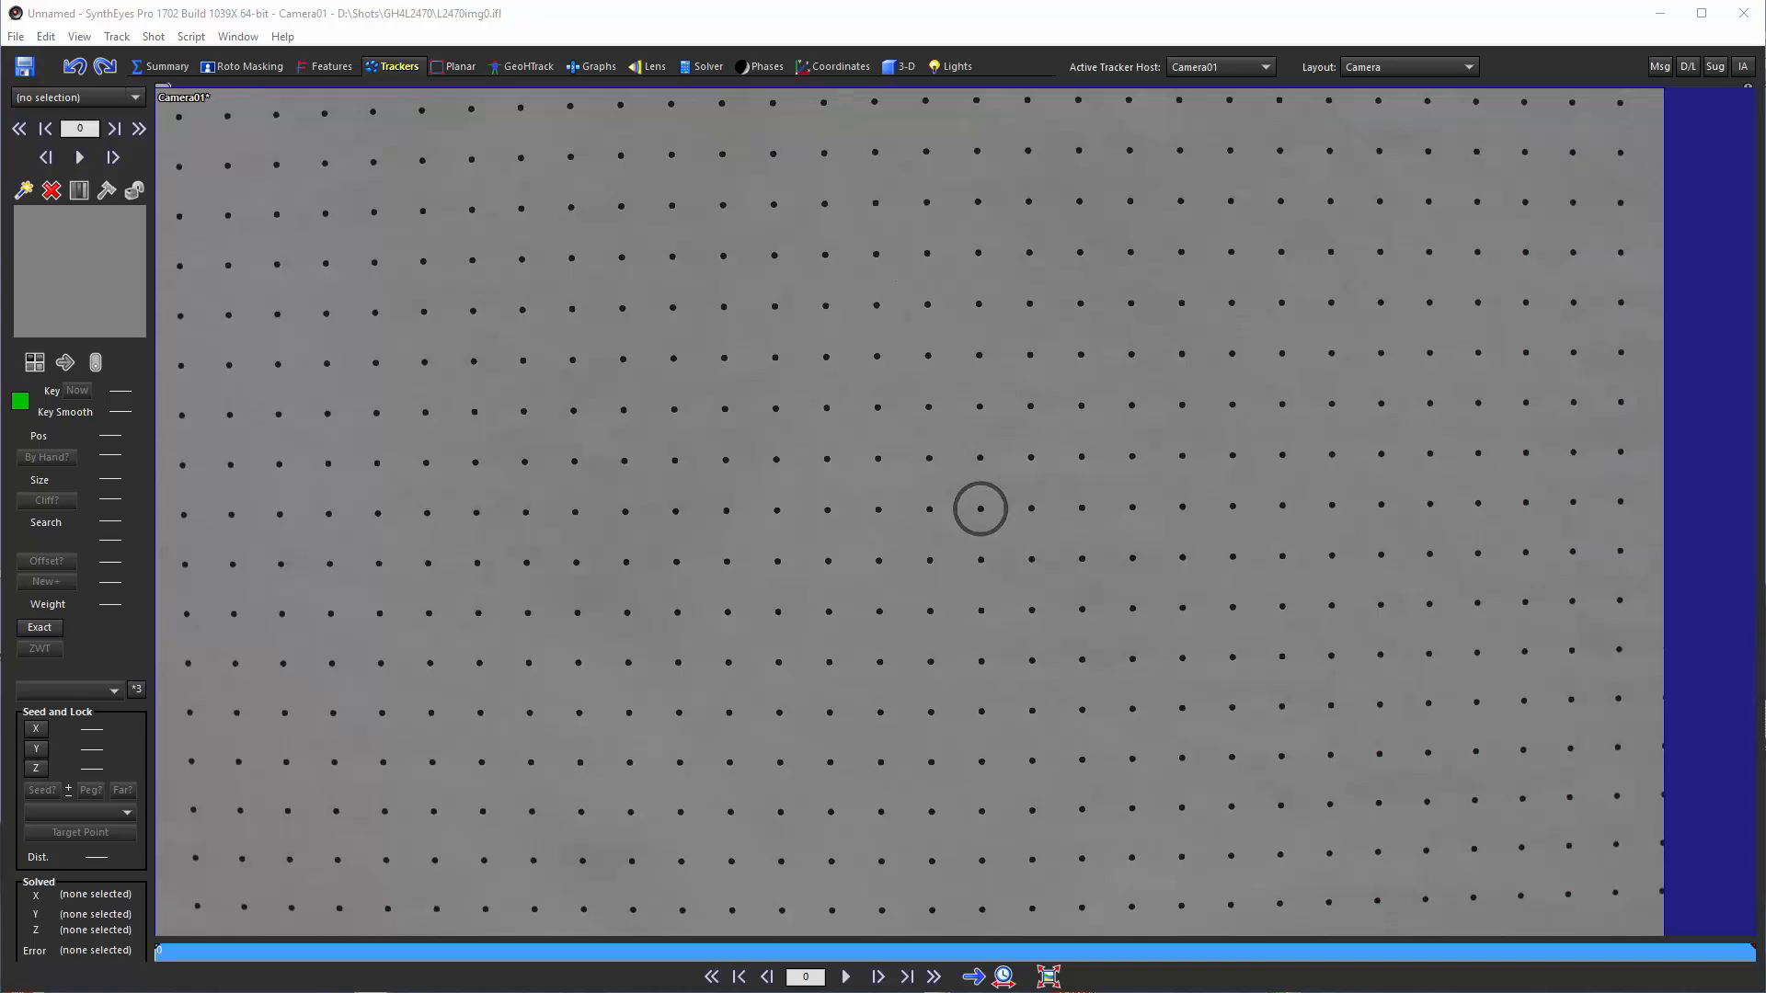
# Run the lens grid analysis on the shot as a grid of dots, and lock all of the generated trackers
pyautogui.click(153, 36)
pyautogui.click(270, 355)
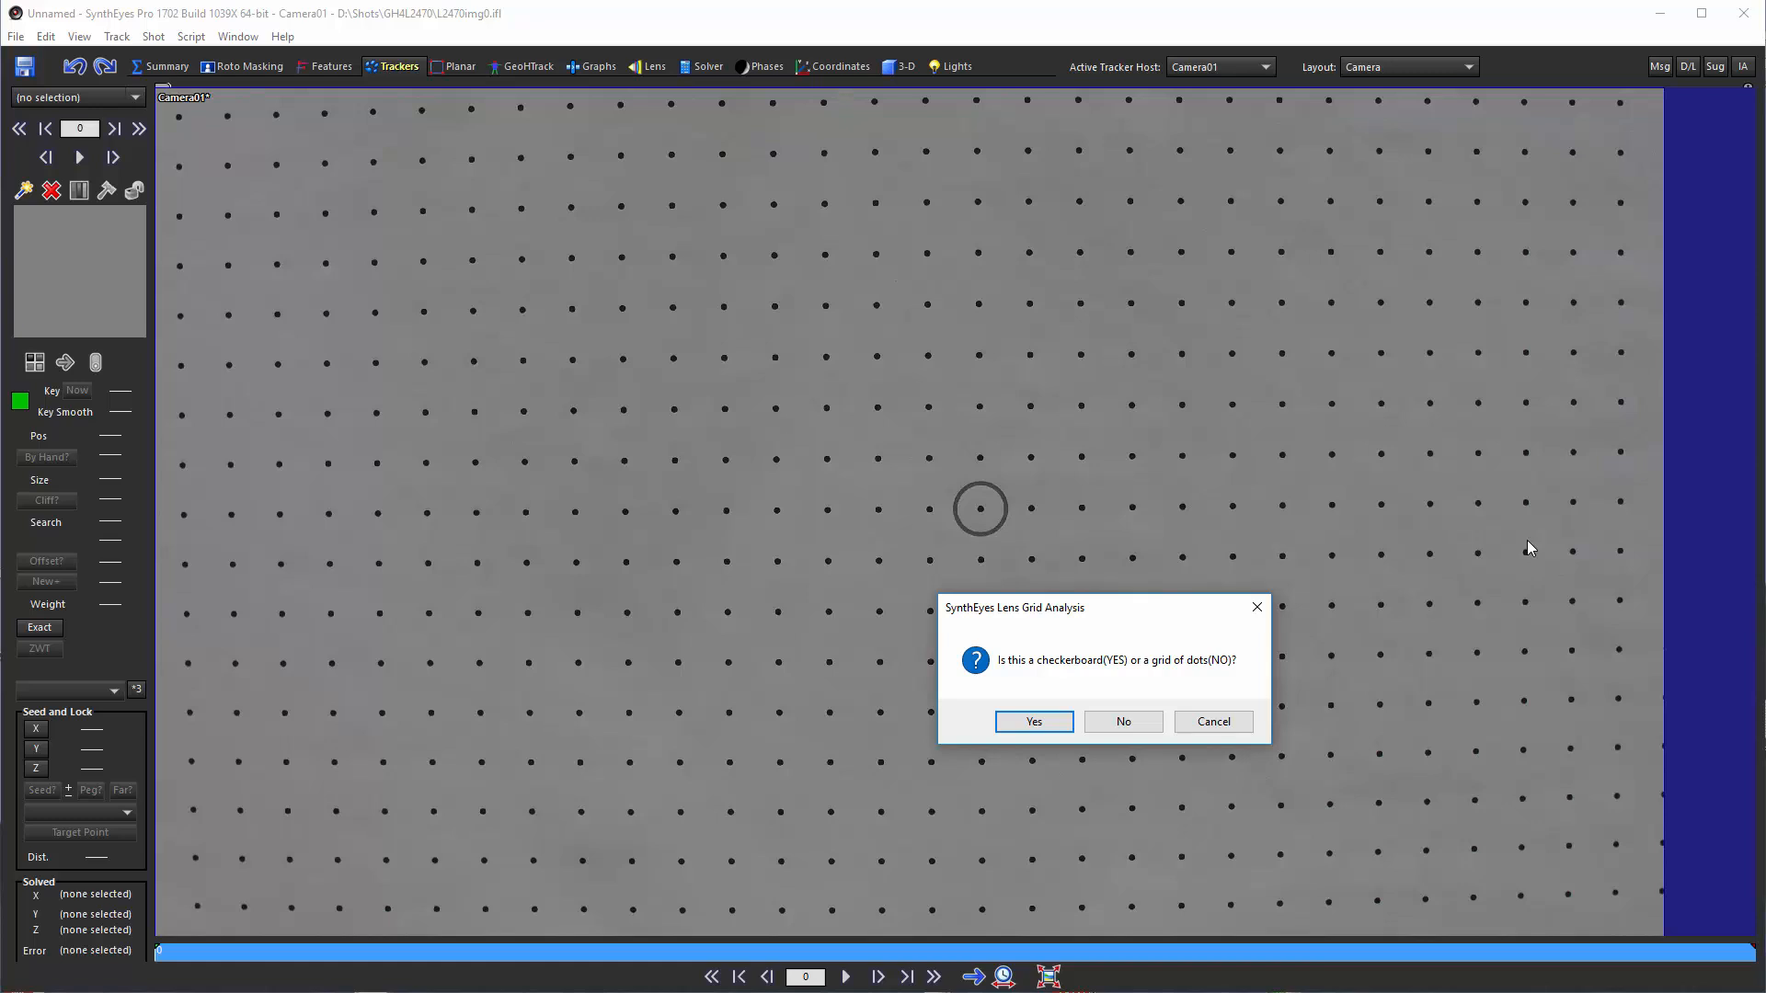
pyautogui.click(1123, 722)
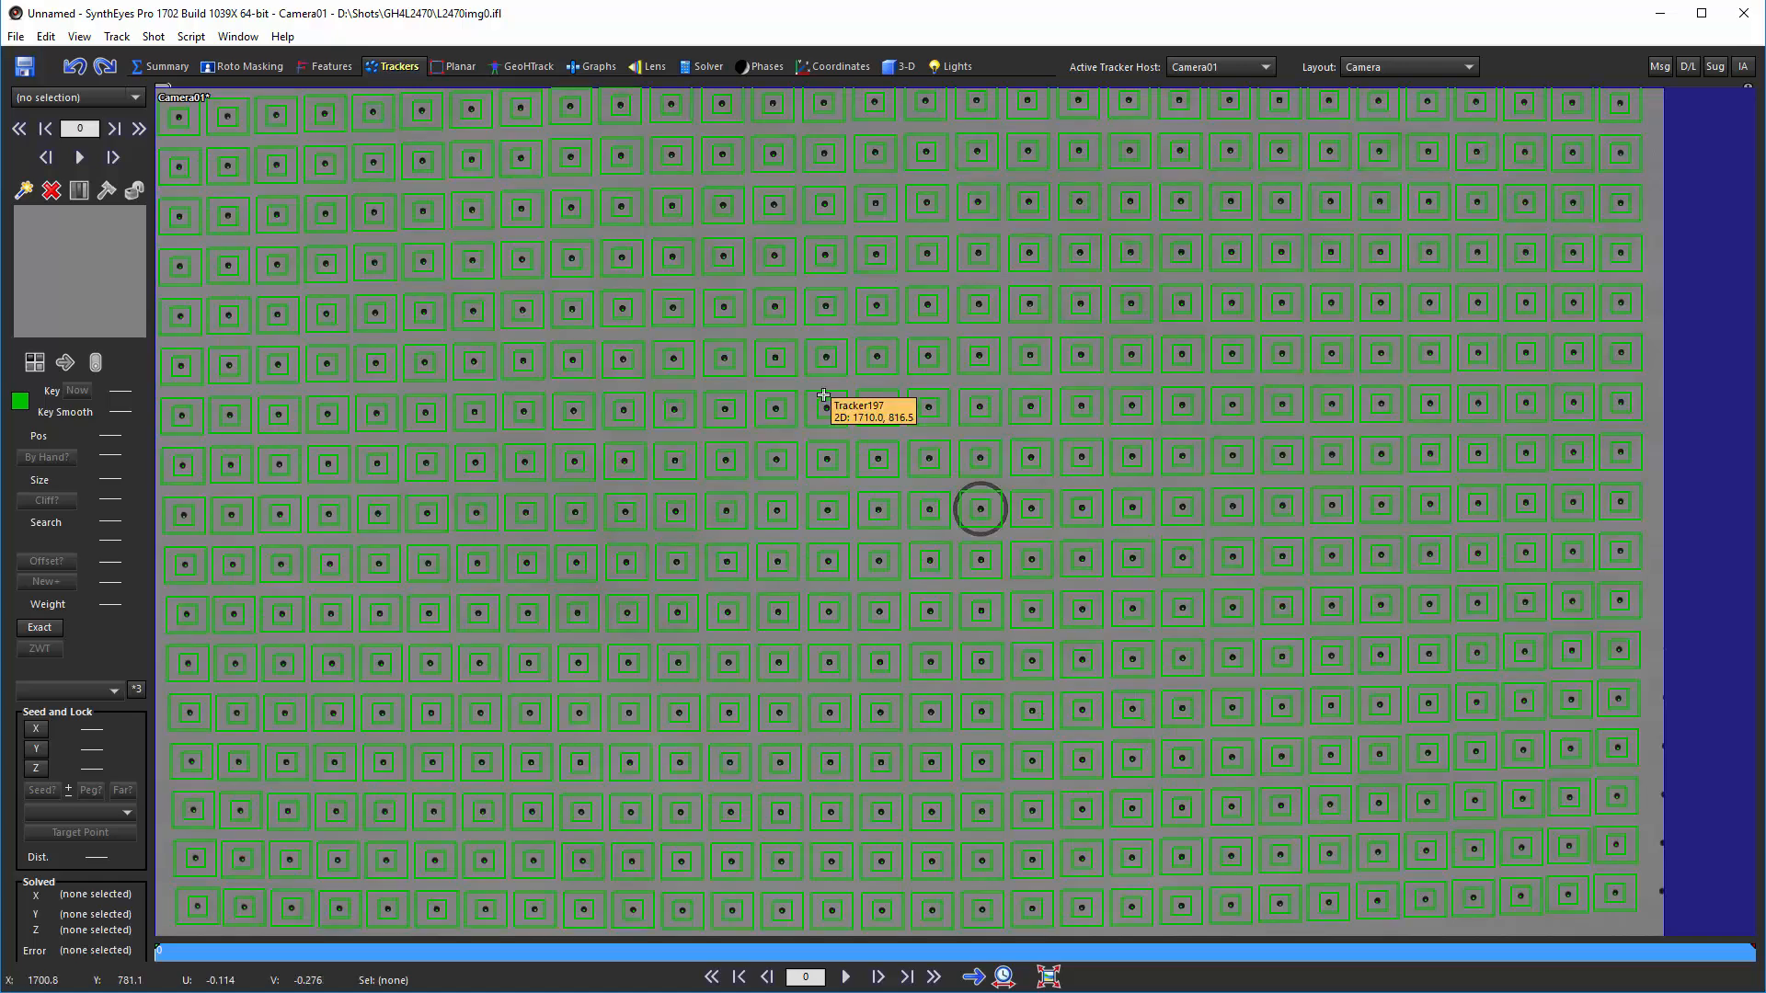
pyautogui.hotkey('ctrl', 'a')
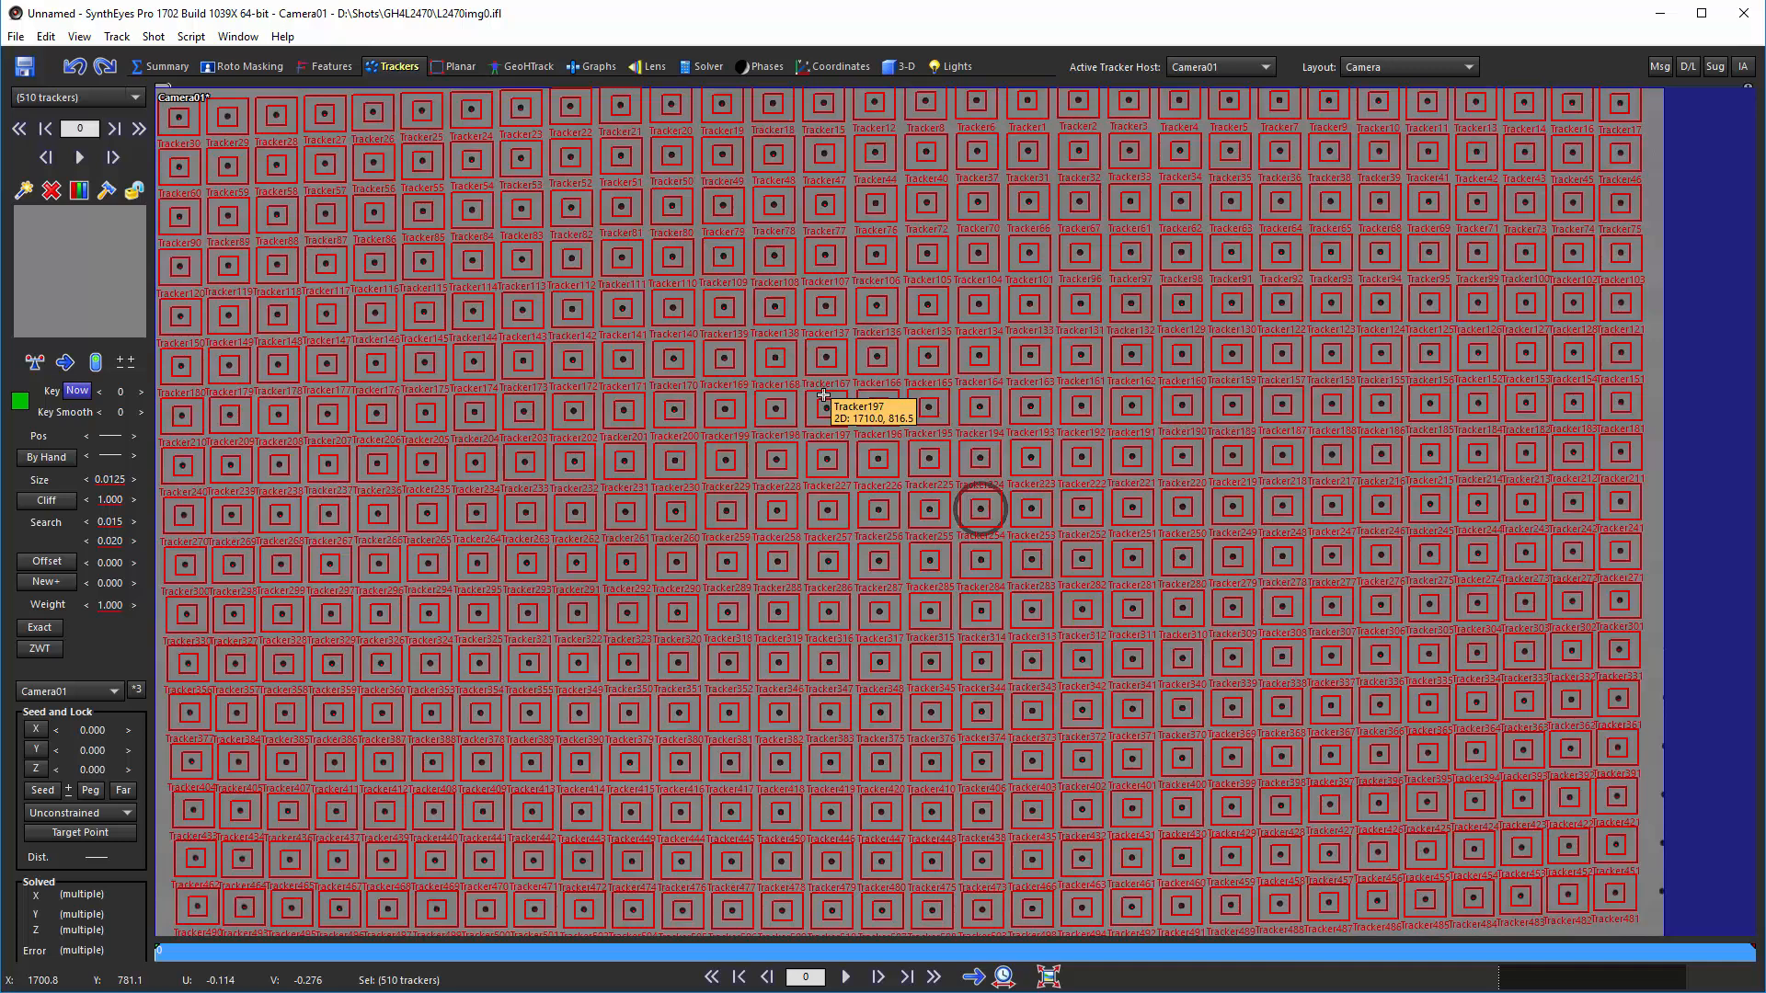
pyautogui.press('l')
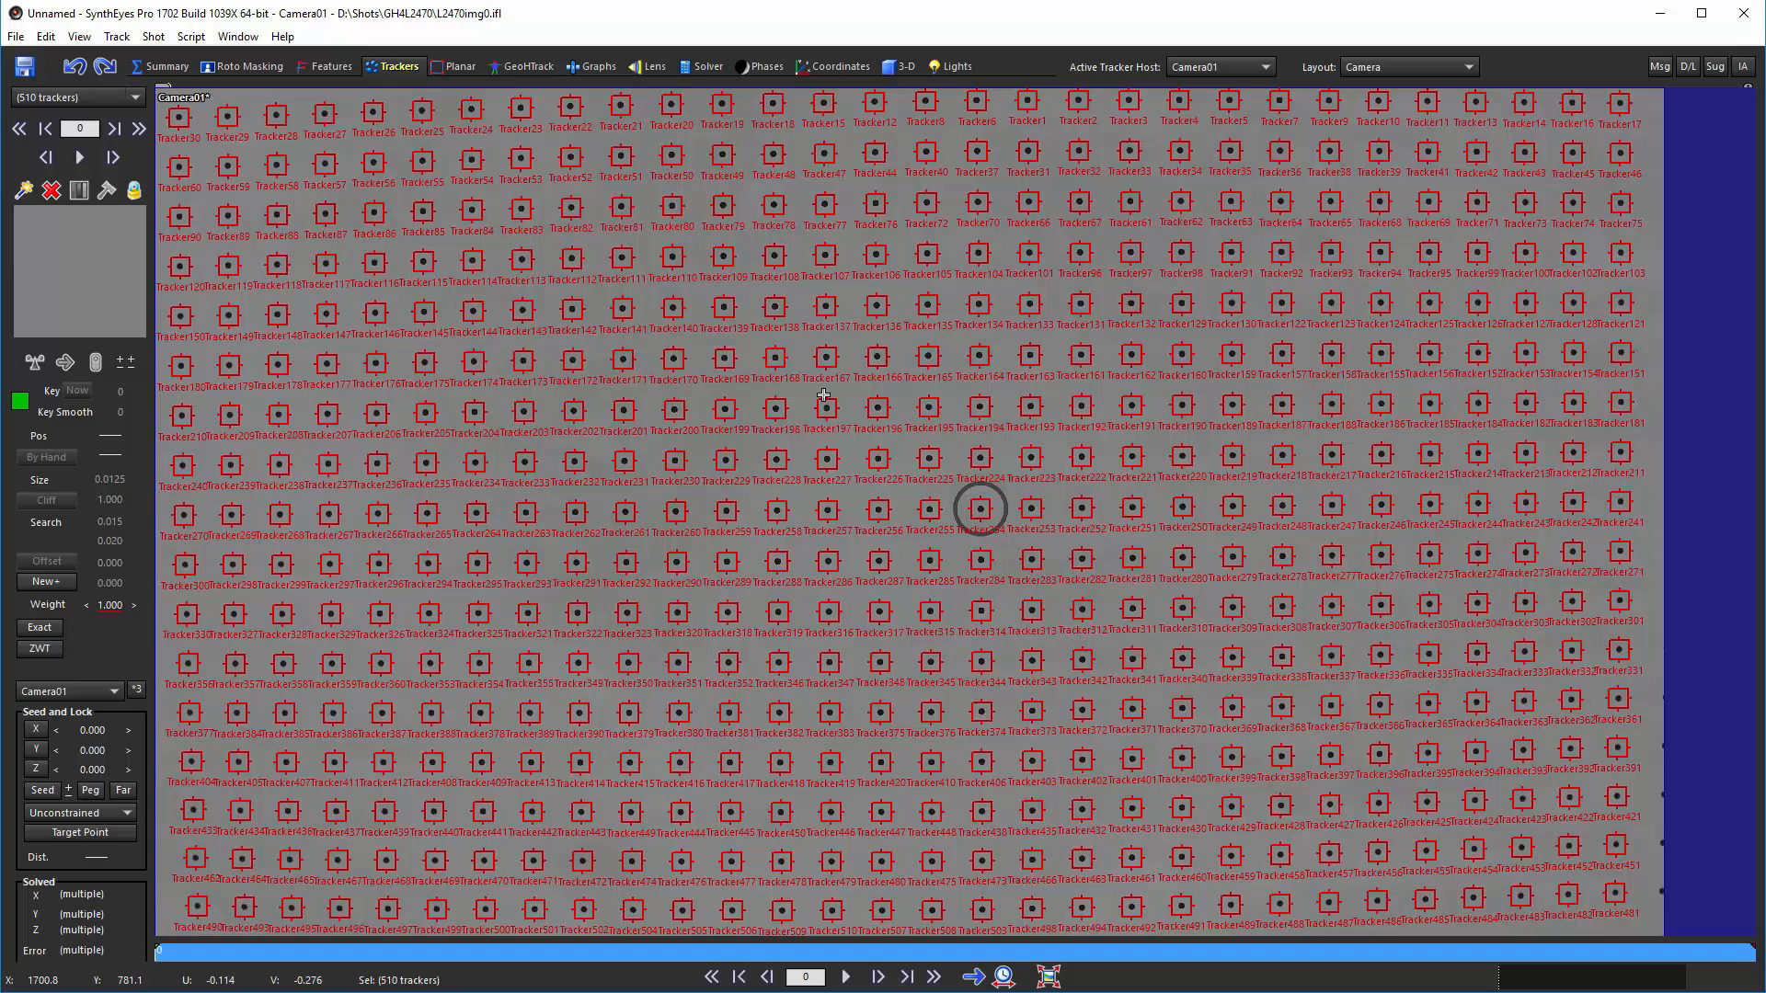
# Start Lens Master Calibration, keeping Fixed Spacing calibration, Linear lens calculation and the Quartic distortion equation
pyautogui.click(191, 36)
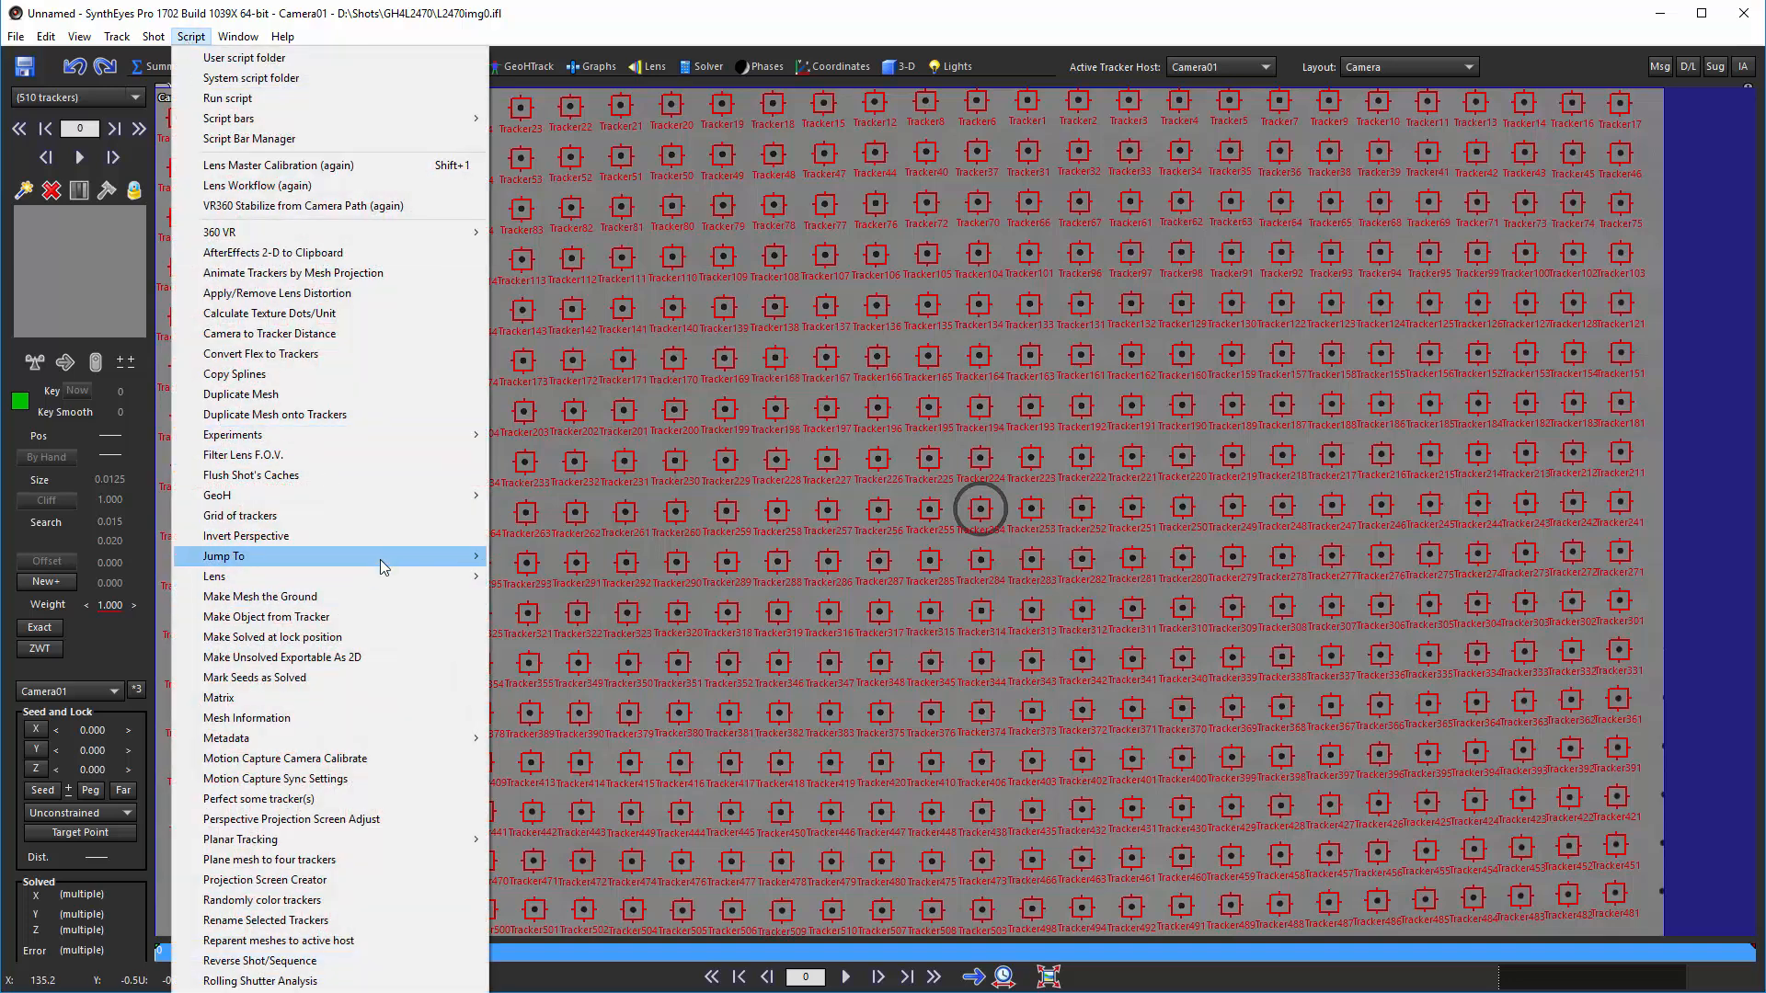
pyautogui.moveTo(395, 575)
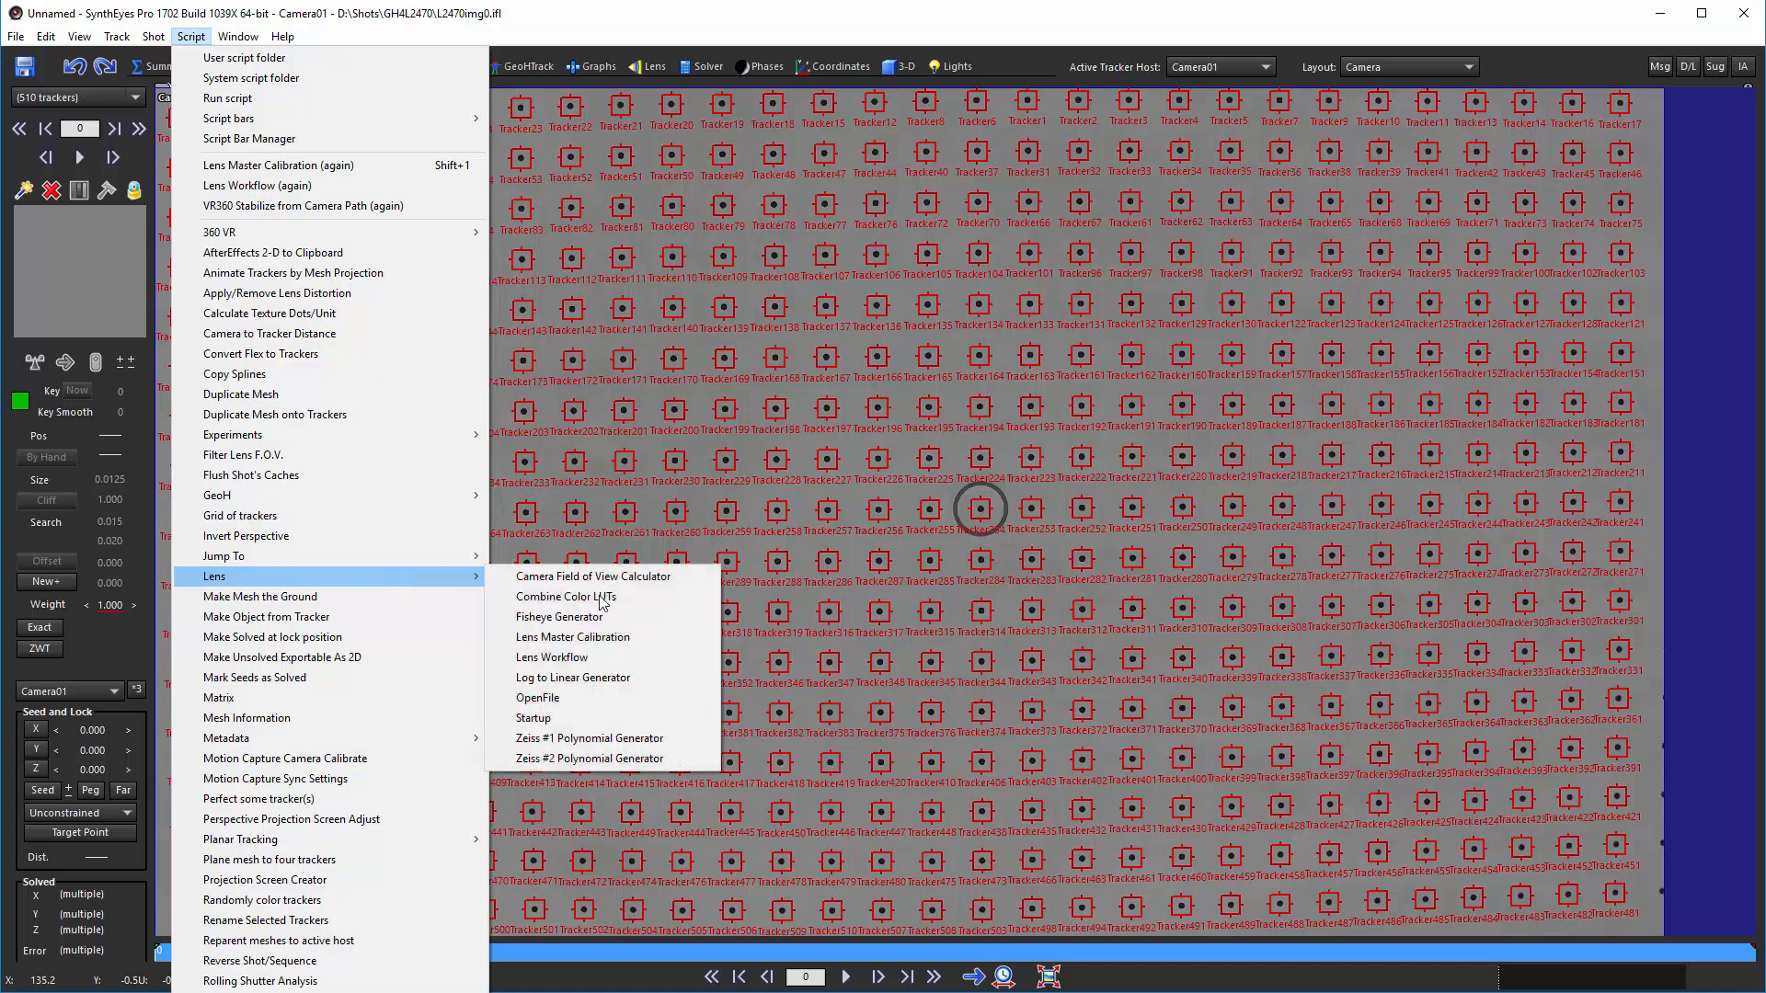
pyautogui.click(647, 642)
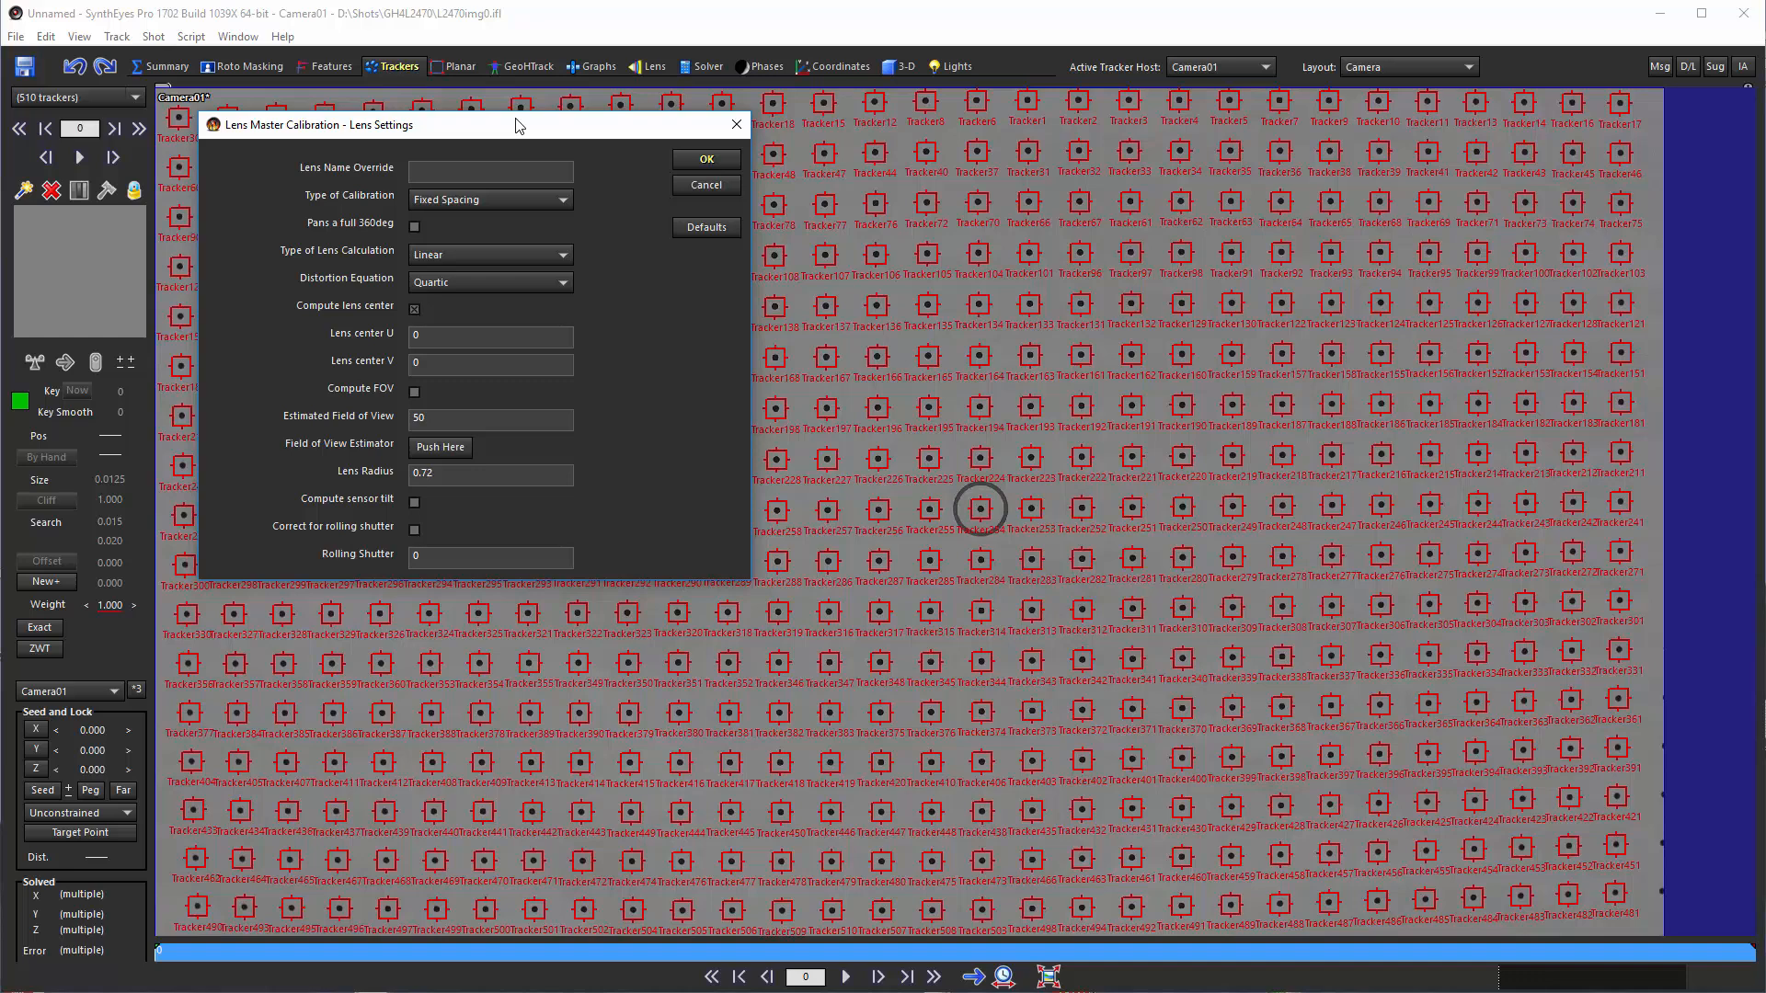
pyautogui.click(502, 202)
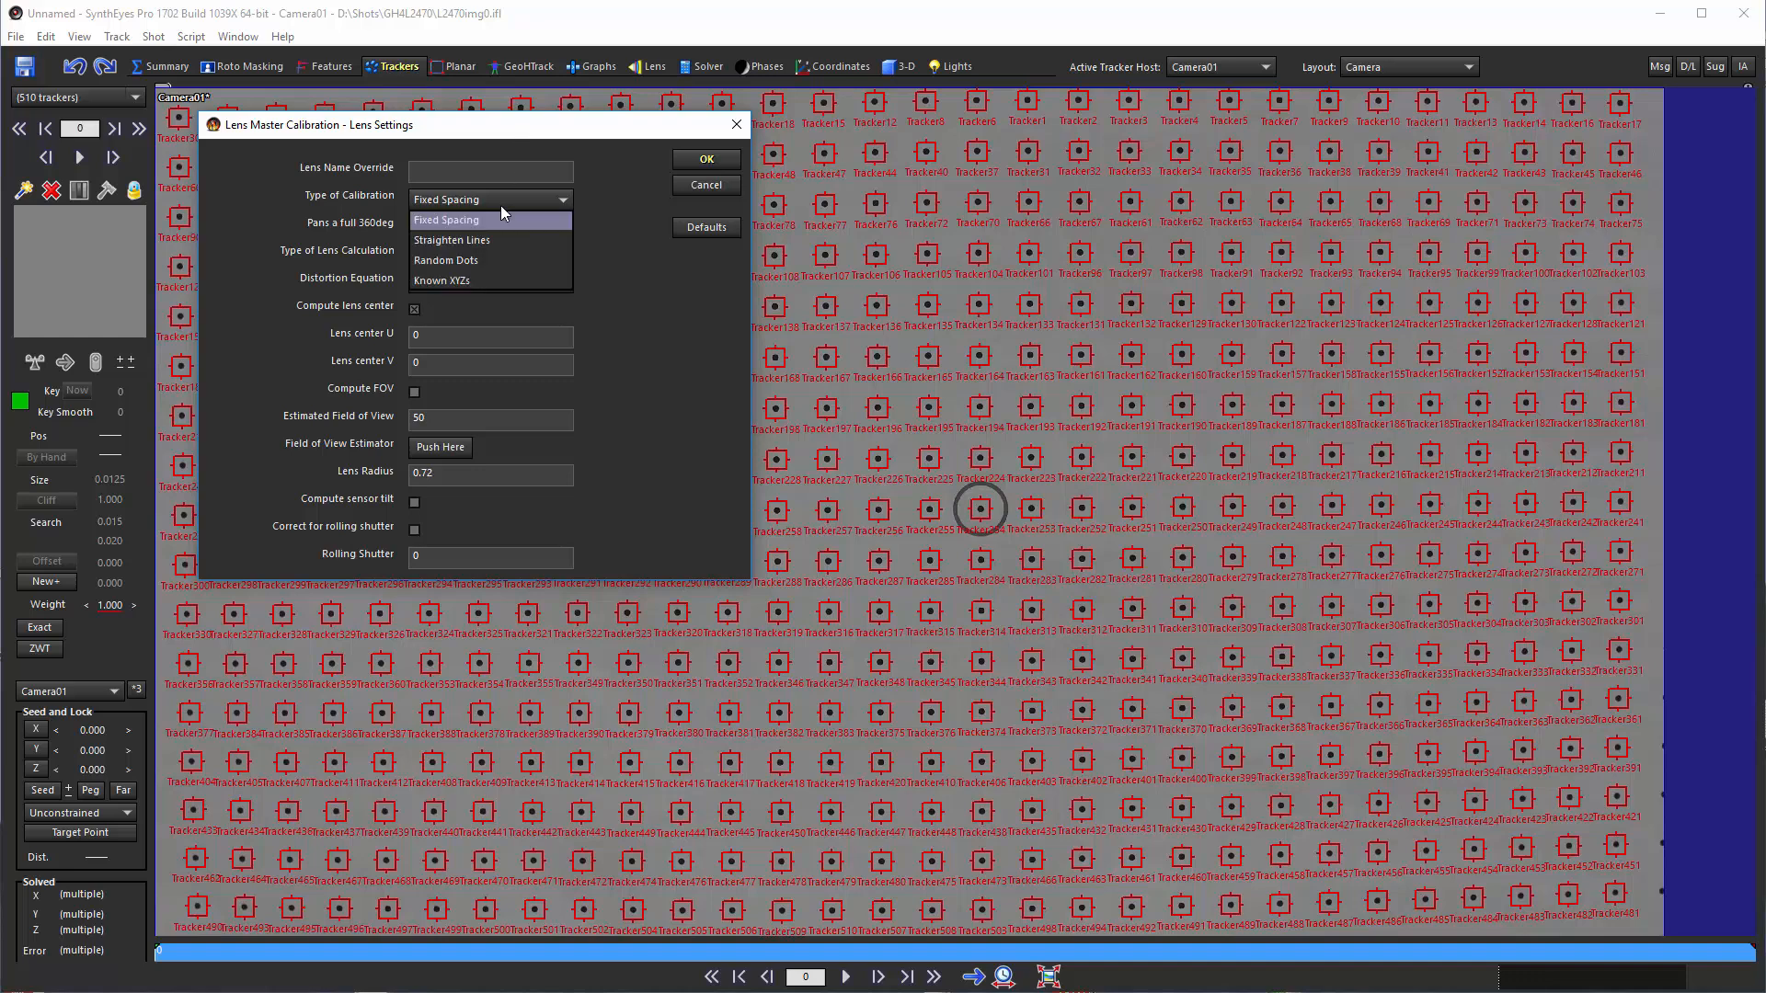
pyautogui.click(502, 204)
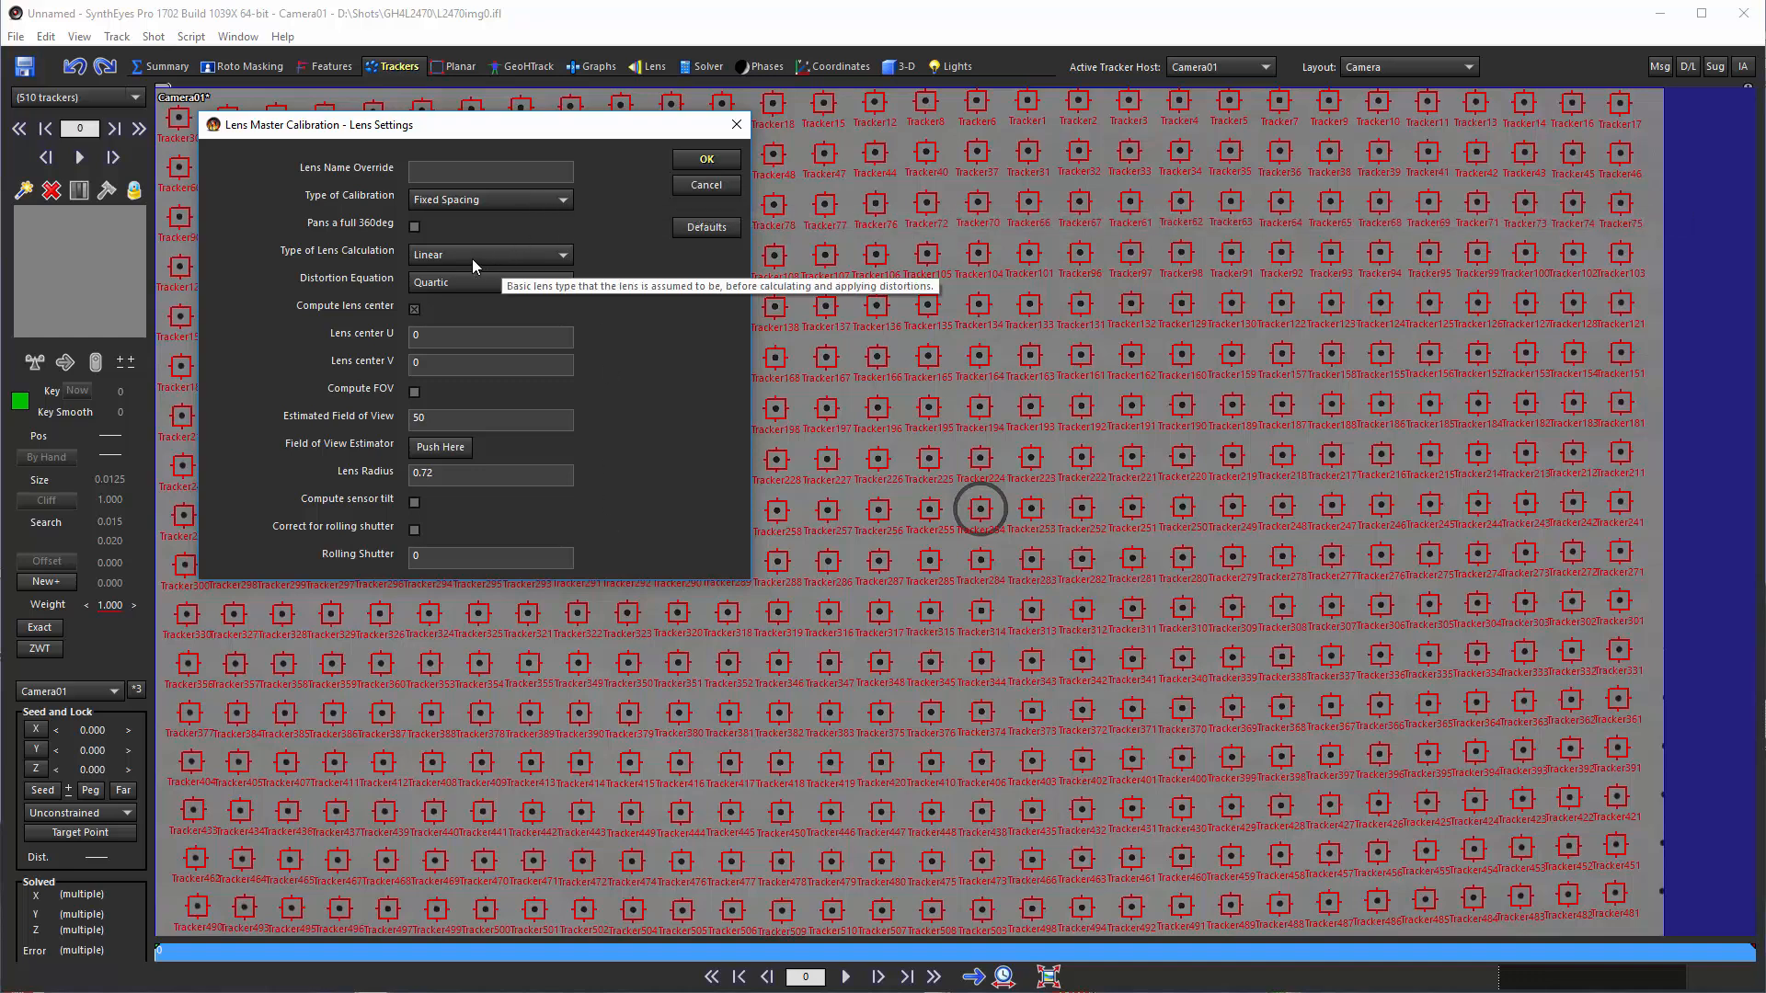
pyautogui.click(422, 258)
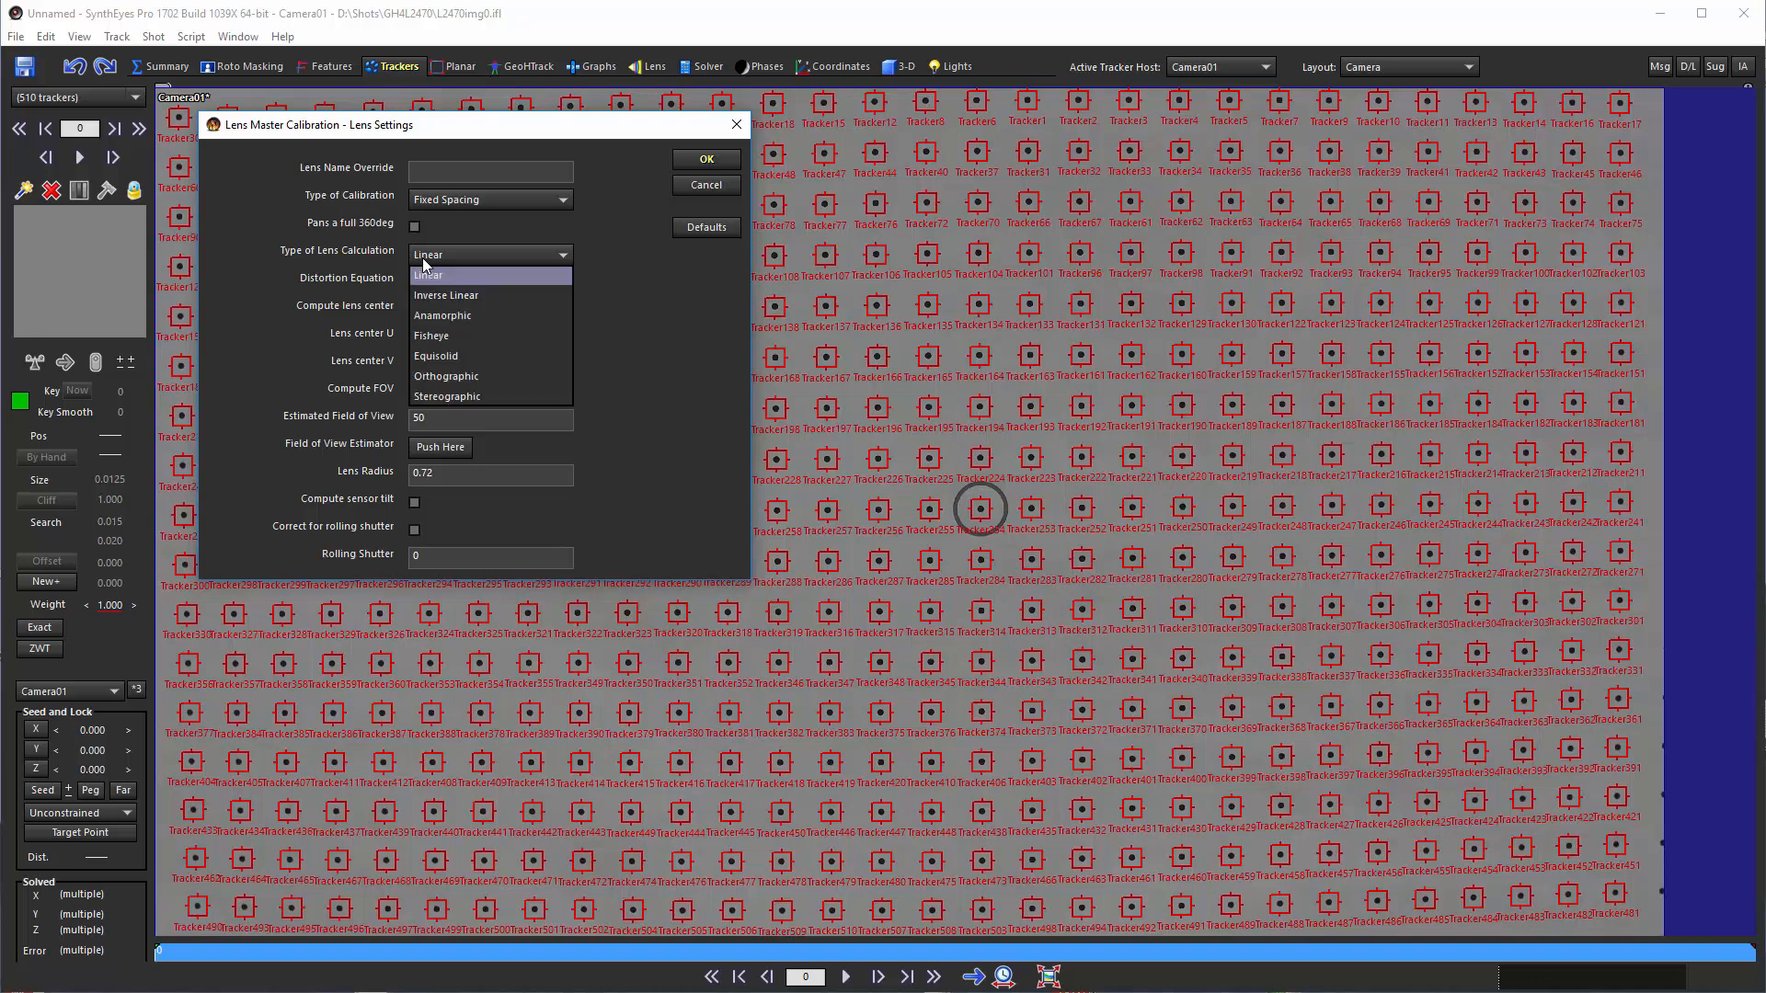
pyautogui.click(422, 258)
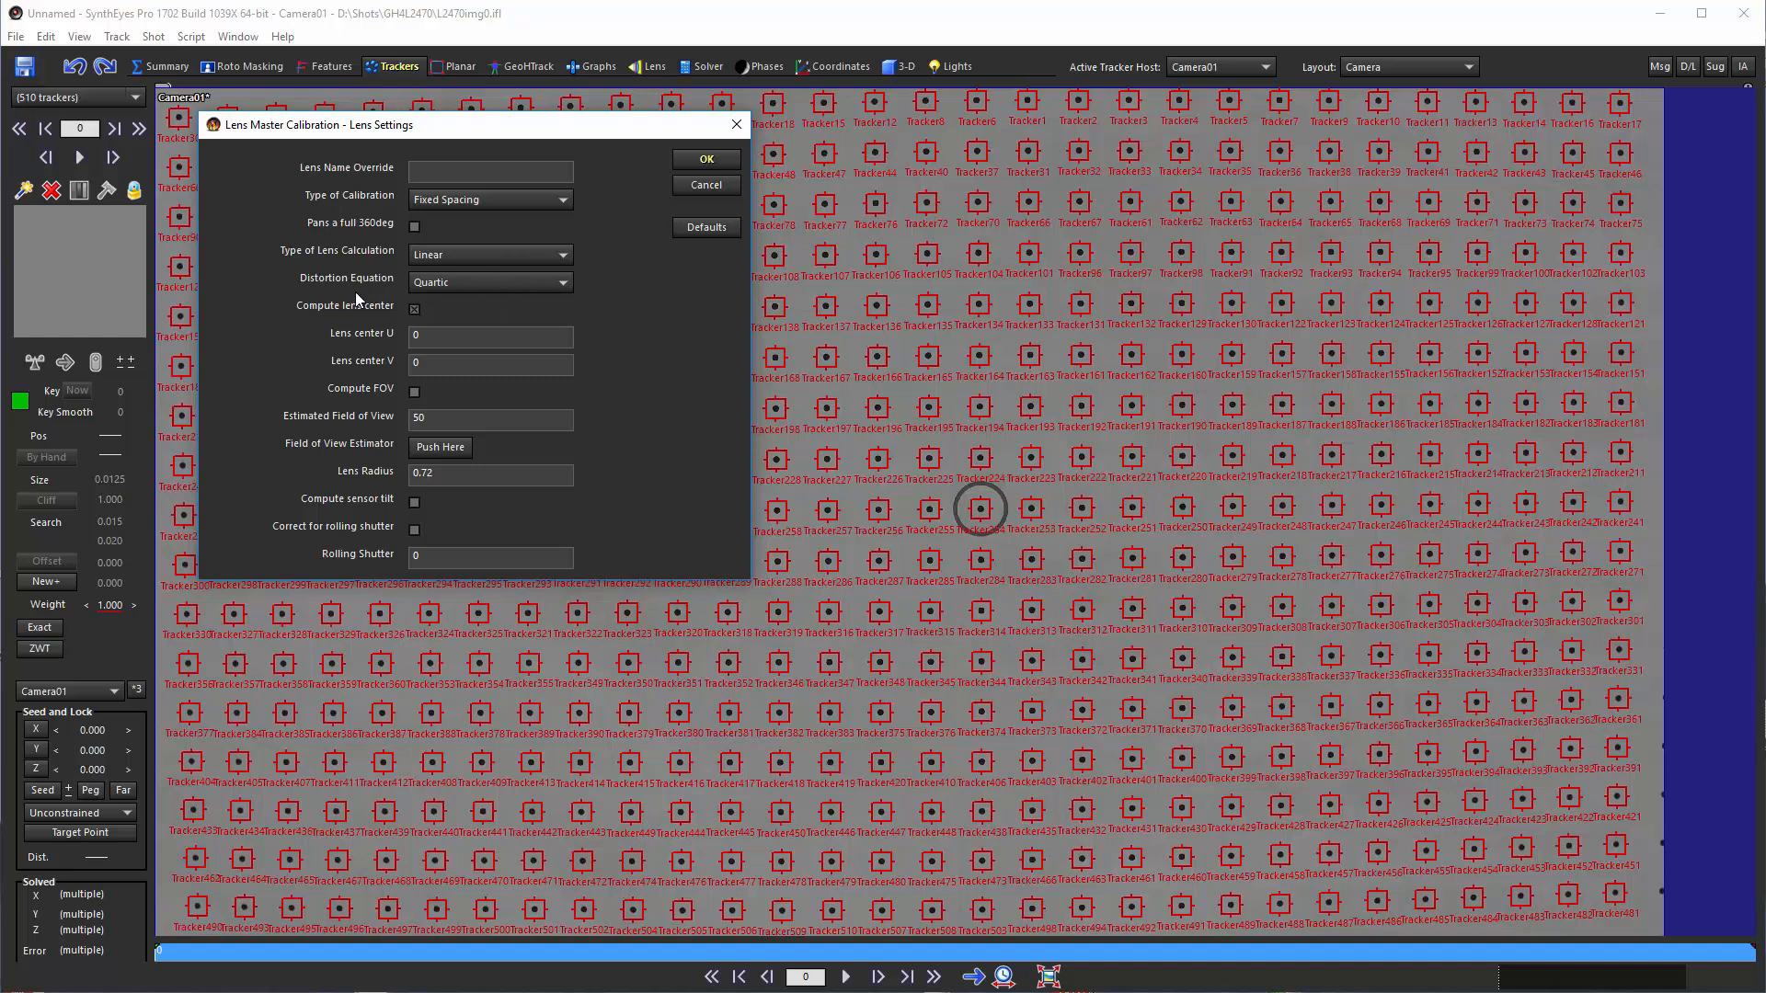
pyautogui.click(442, 285)
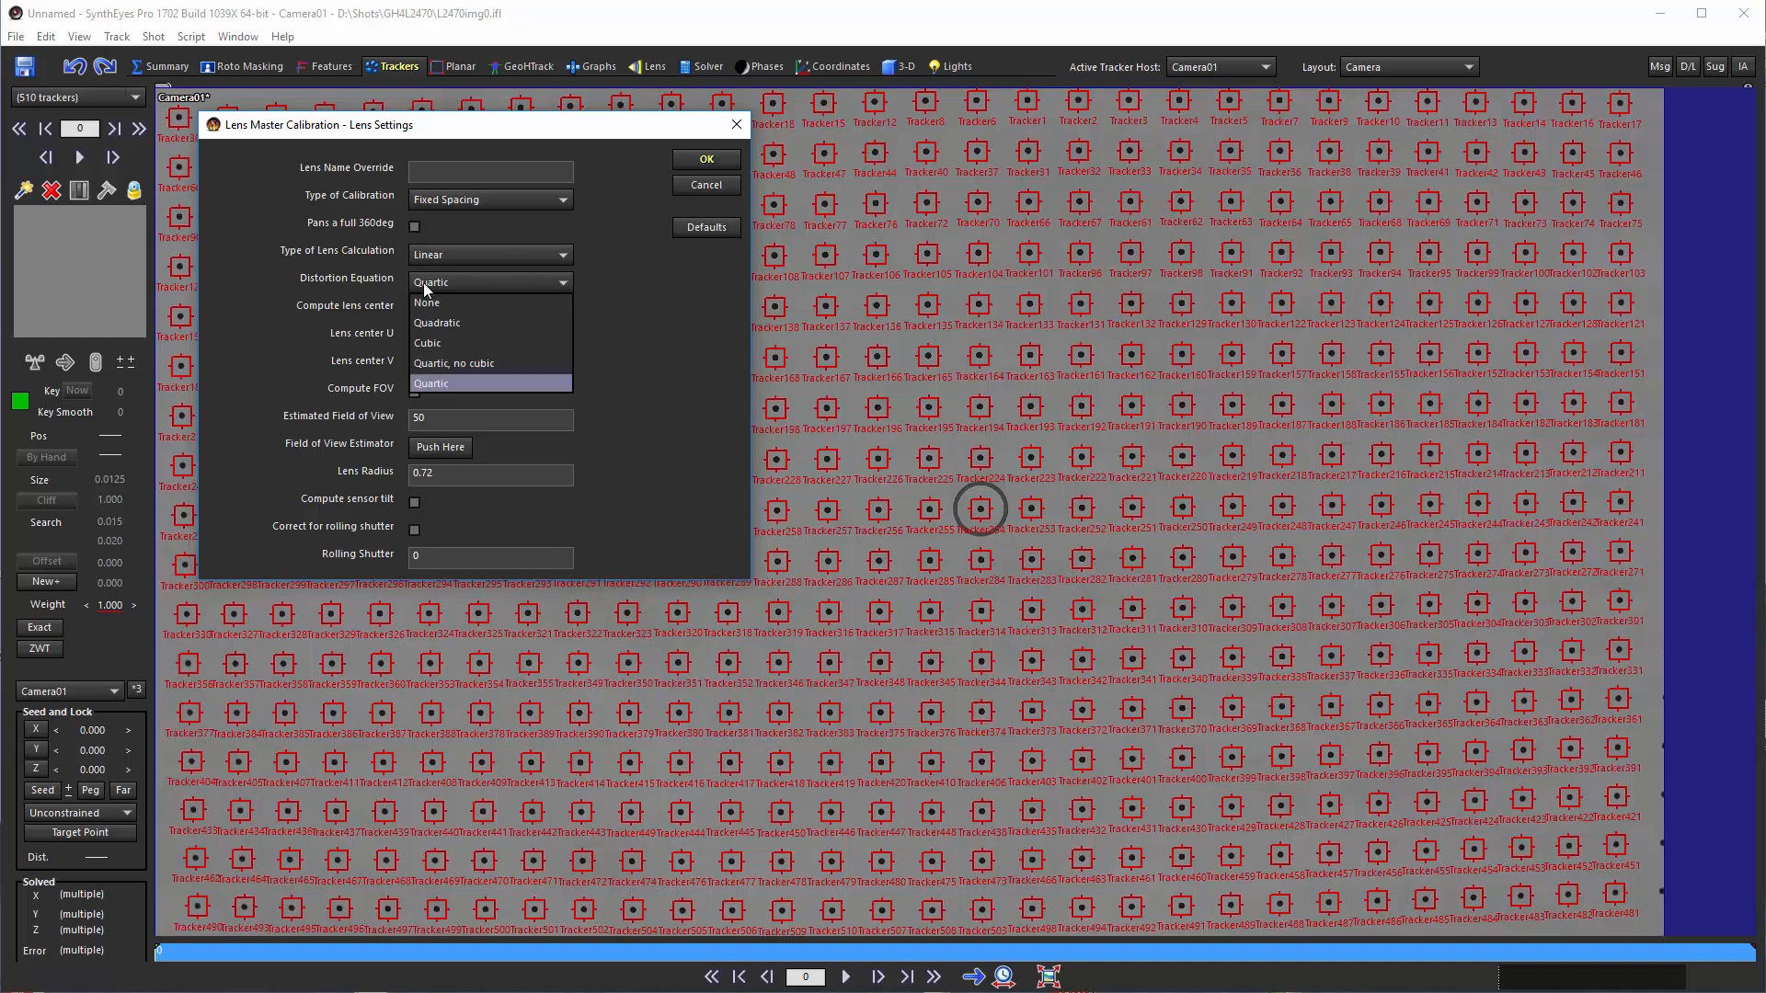
pyautogui.click(422, 284)
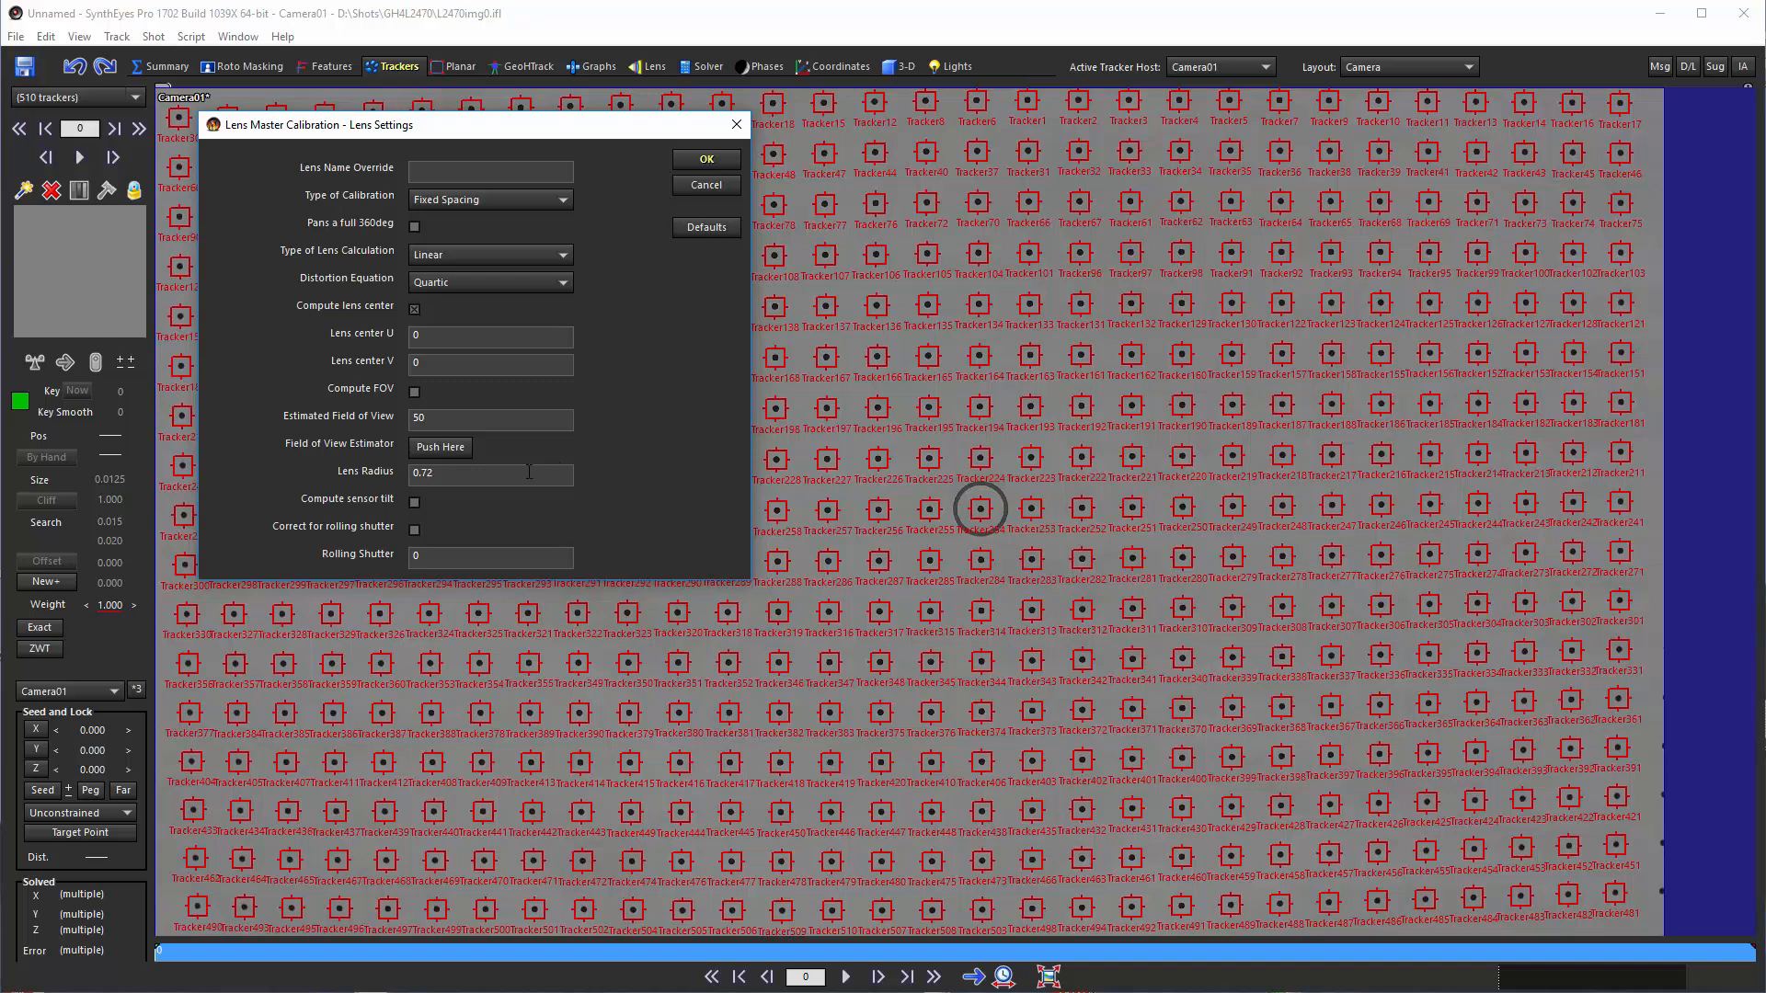
# Set the Lens Radius to 1 and accept the lens settings
pyautogui.moveTo(434, 472); pyautogui.dragTo(390, 480)
pyautogui.write('1')
pyautogui.click(701, 161)
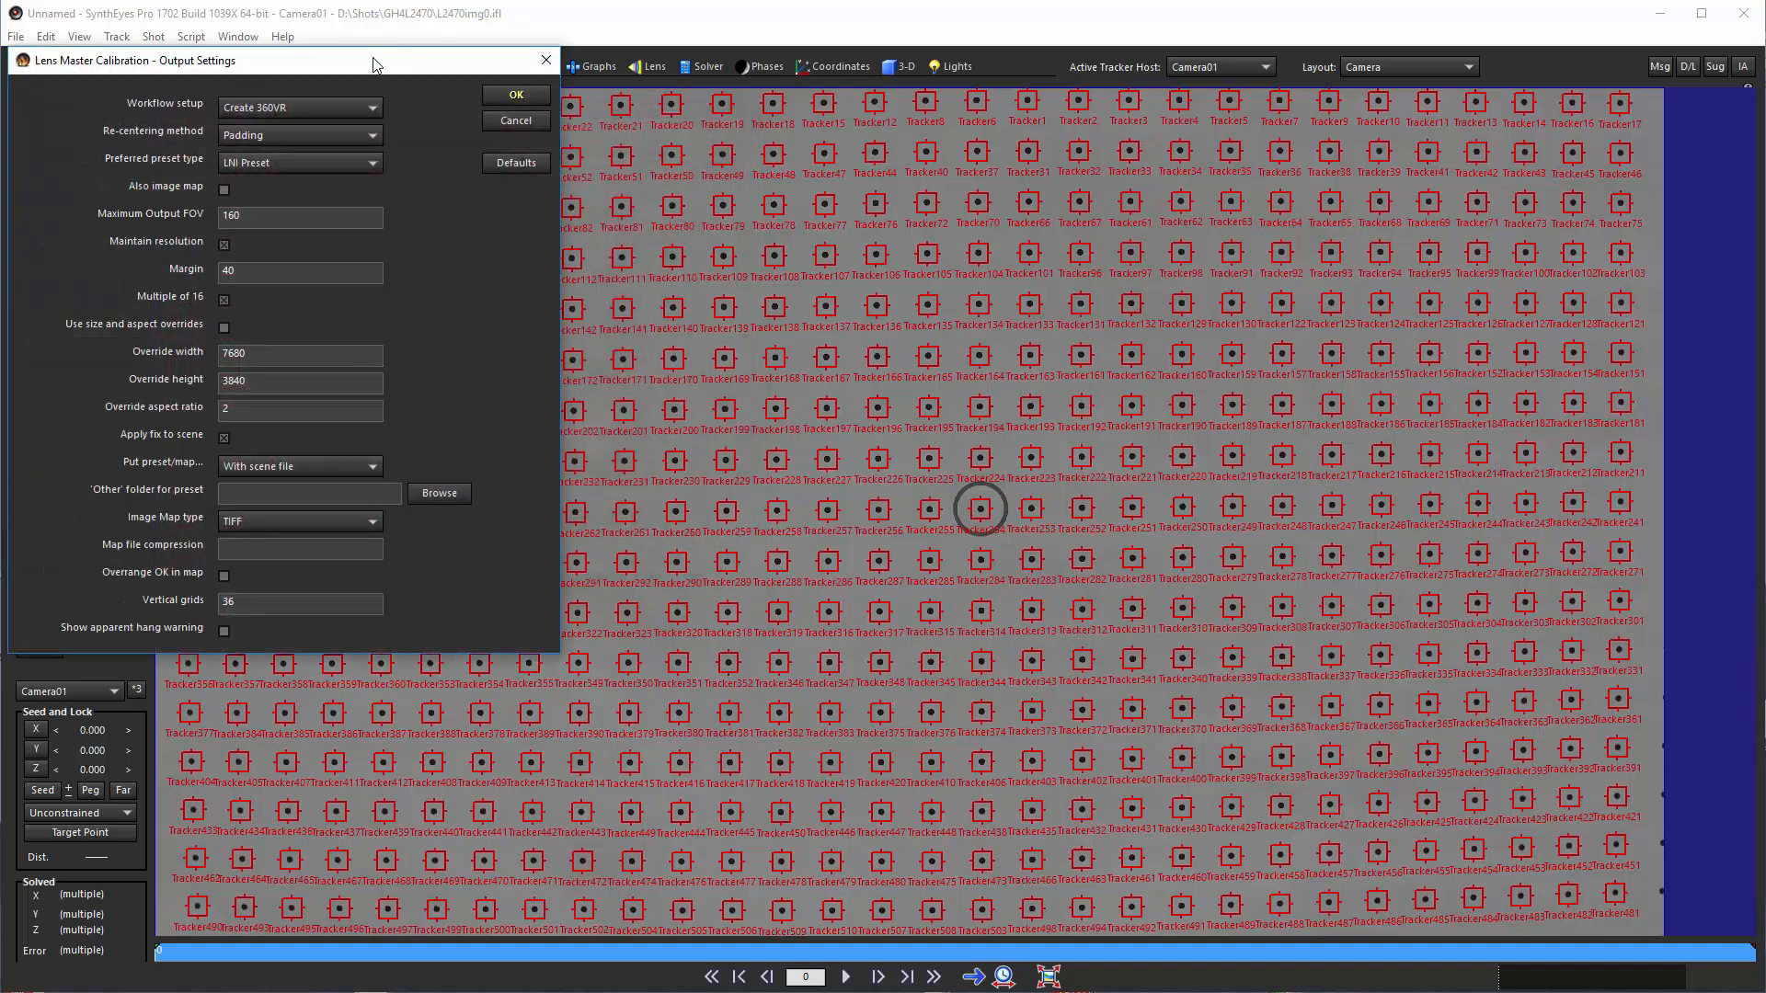
# Run the calibration with the 1-Deliver undistorted workflow and Padding re-centering, storing the preset with the scene file
pyautogui.moveTo(374, 63); pyautogui.dragTo(680, 176)
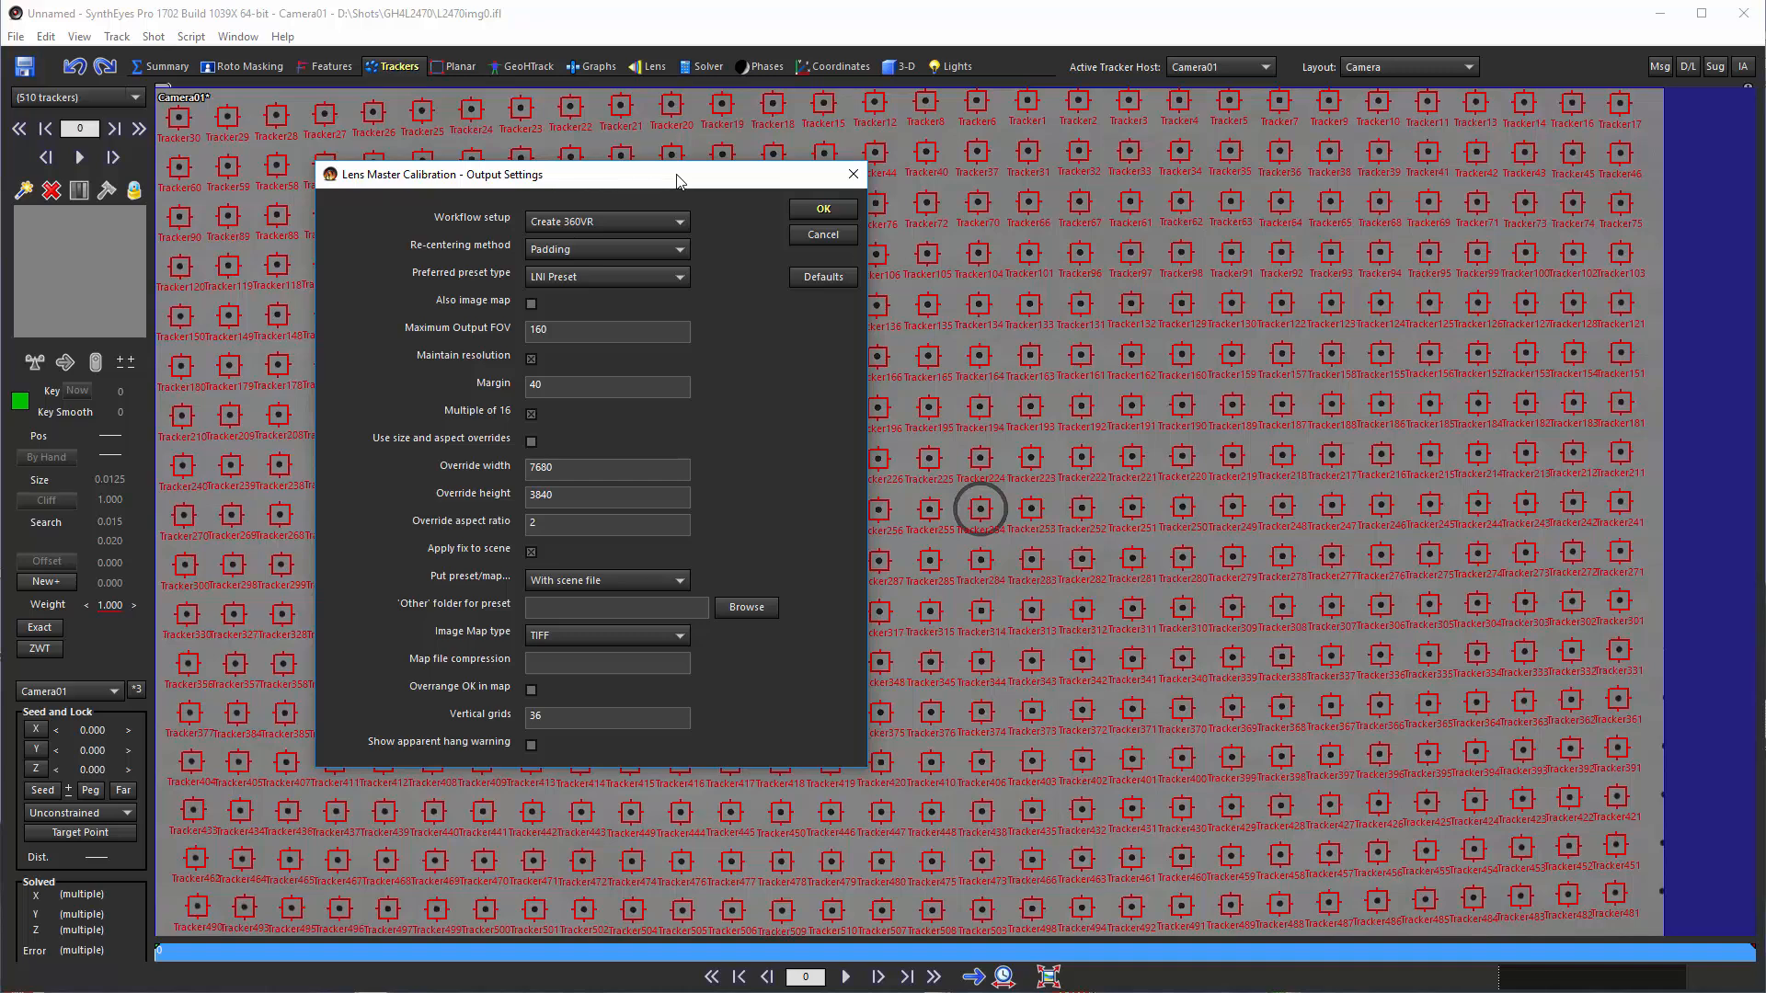
pyautogui.click(594, 221)
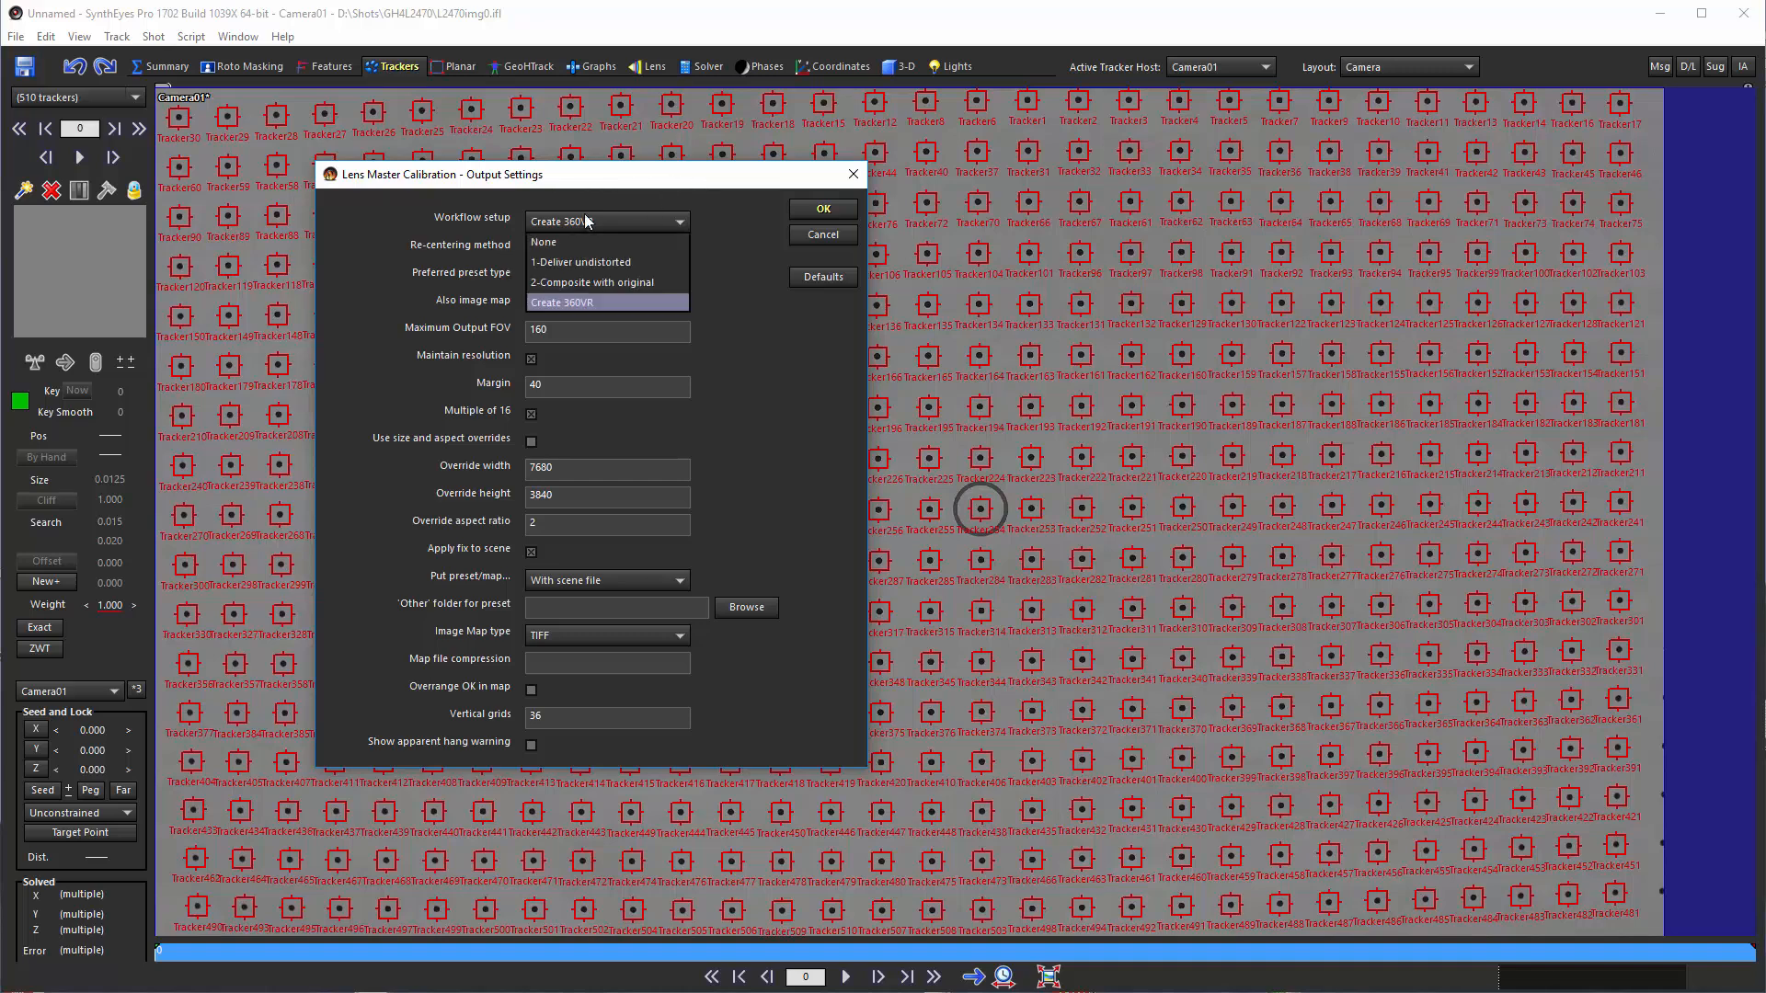
pyautogui.click(604, 263)
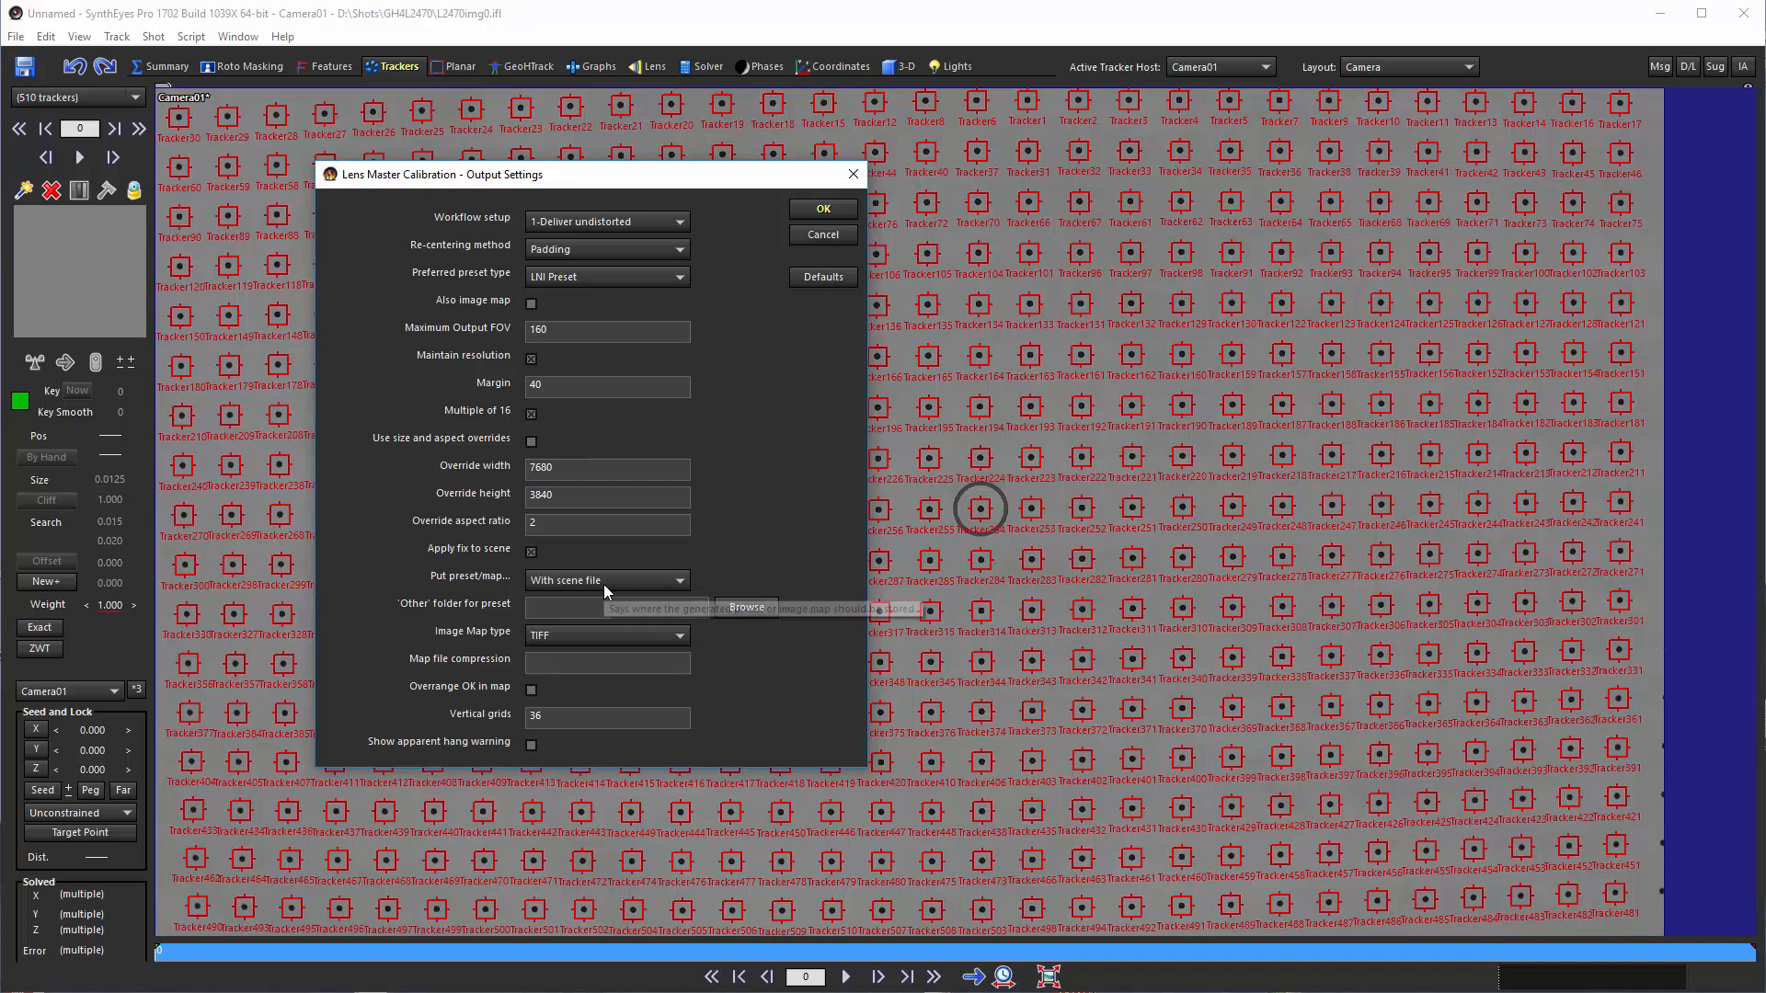
pyautogui.click(562, 581)
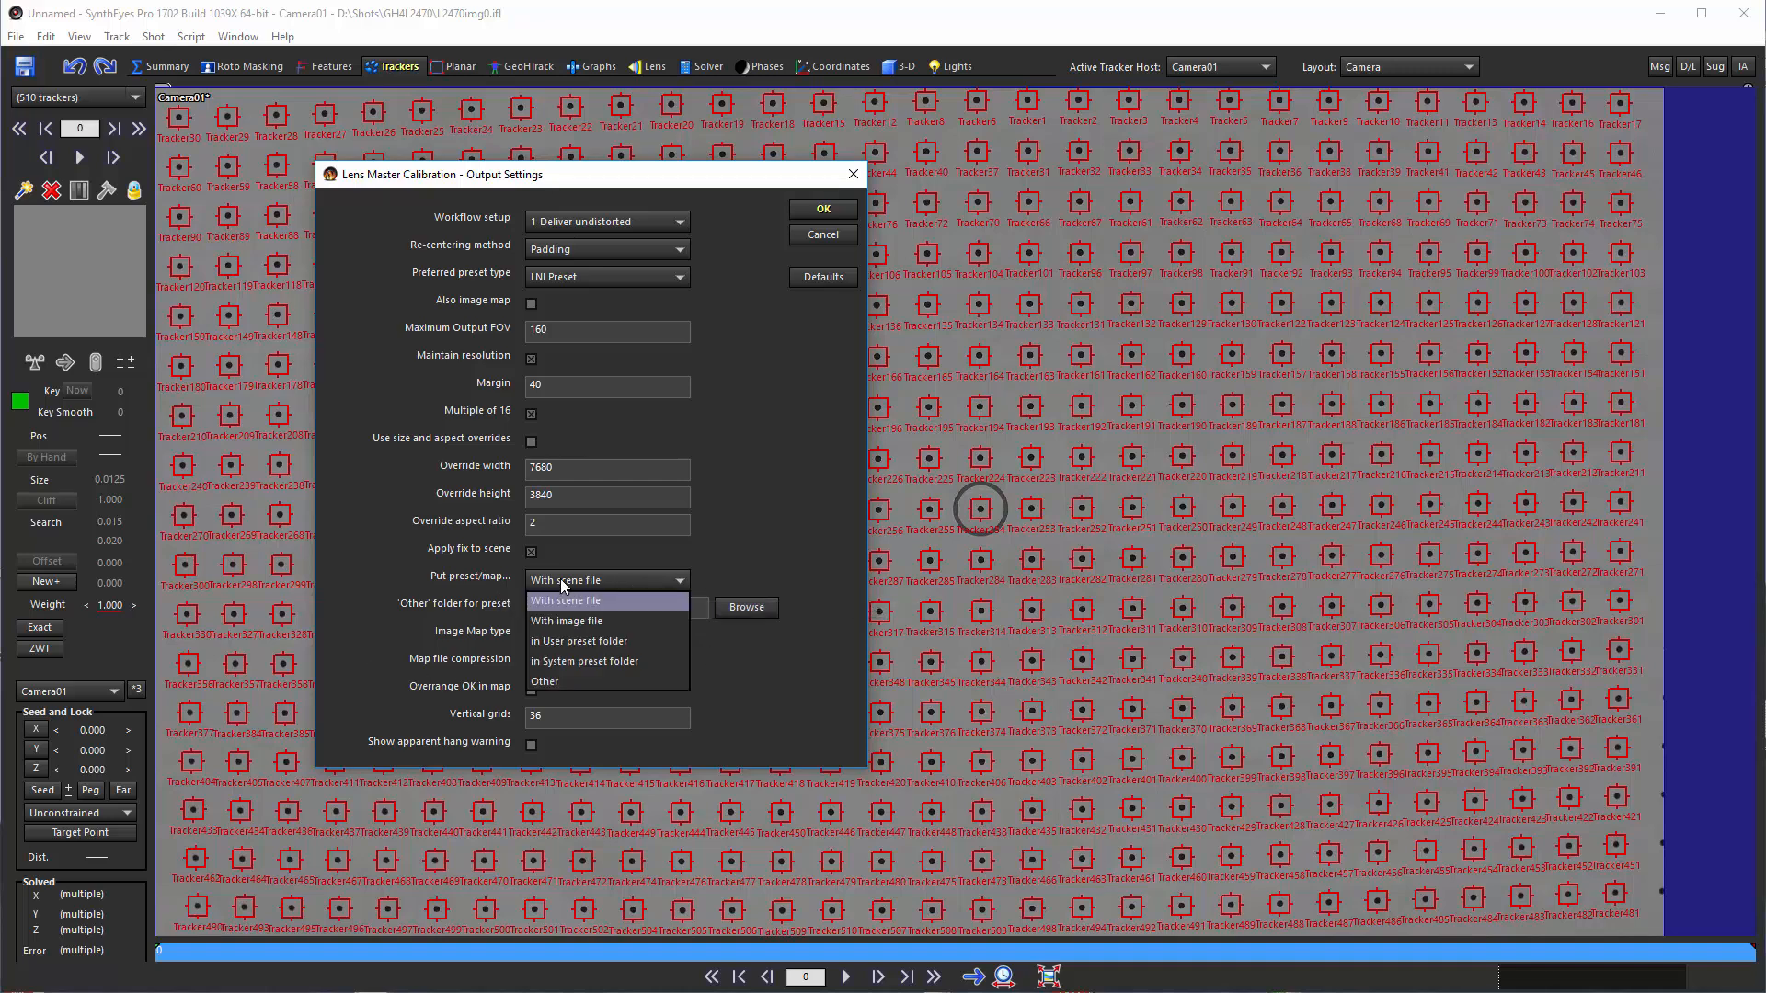
pyautogui.click(436, 570)
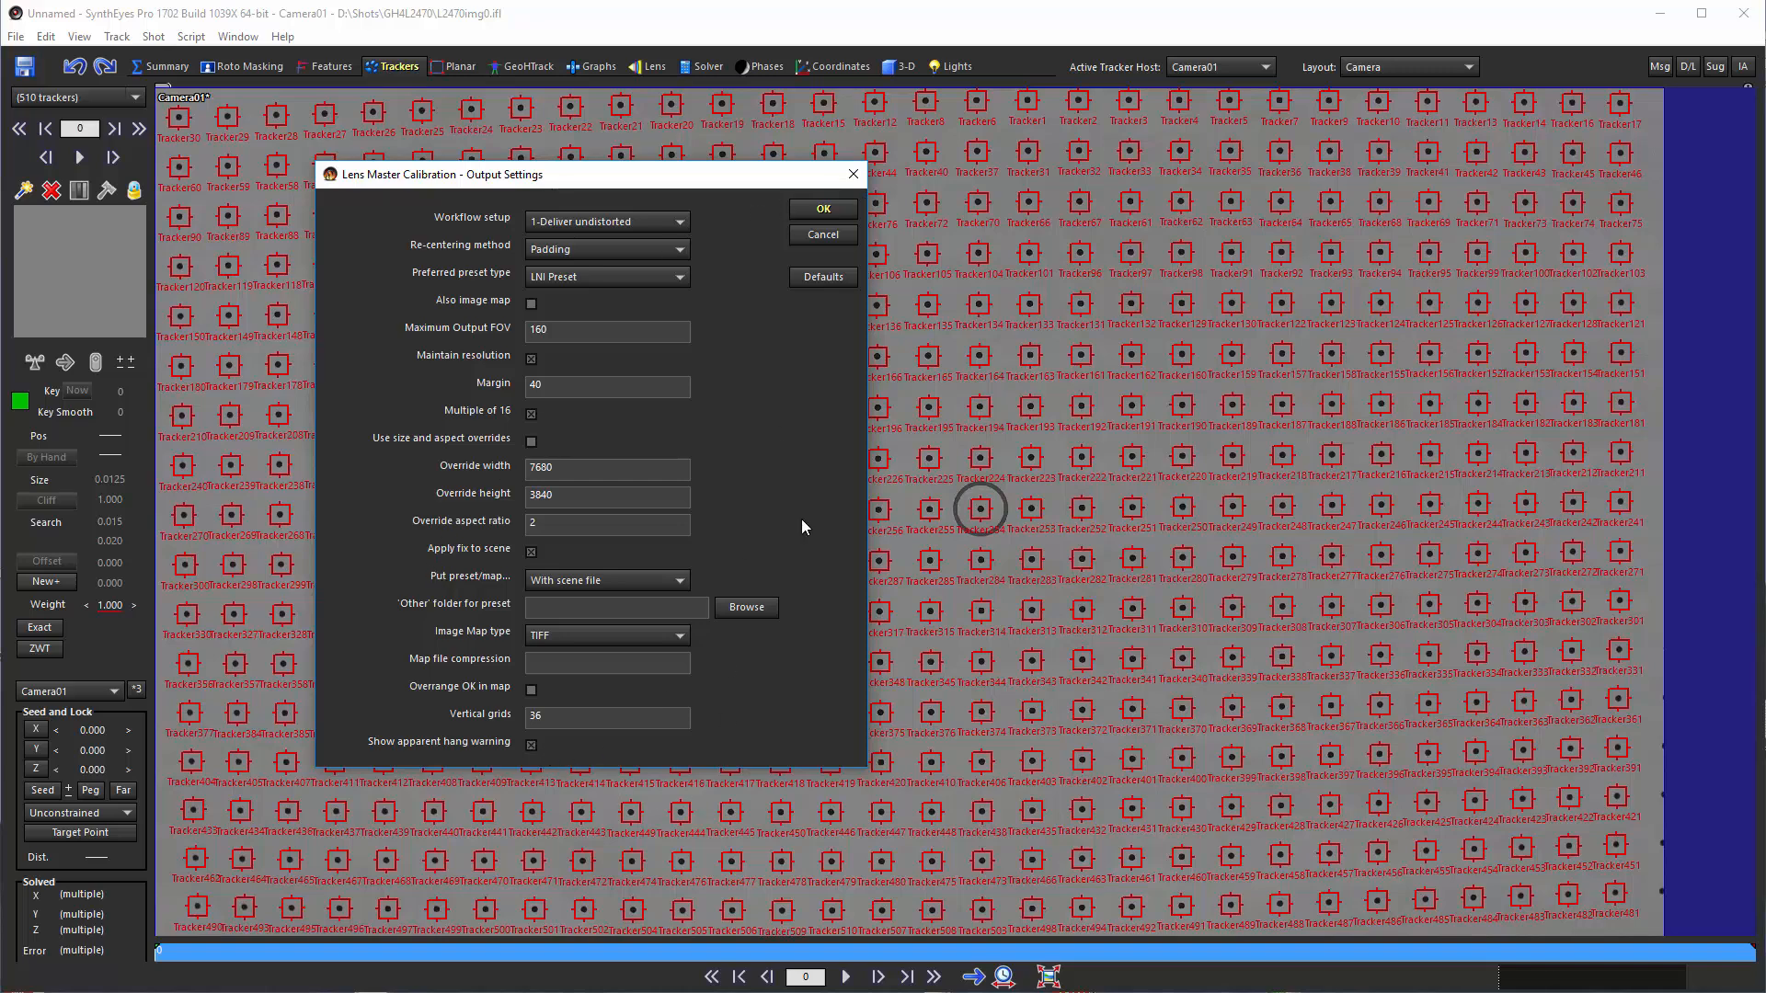
pyautogui.click(825, 210)
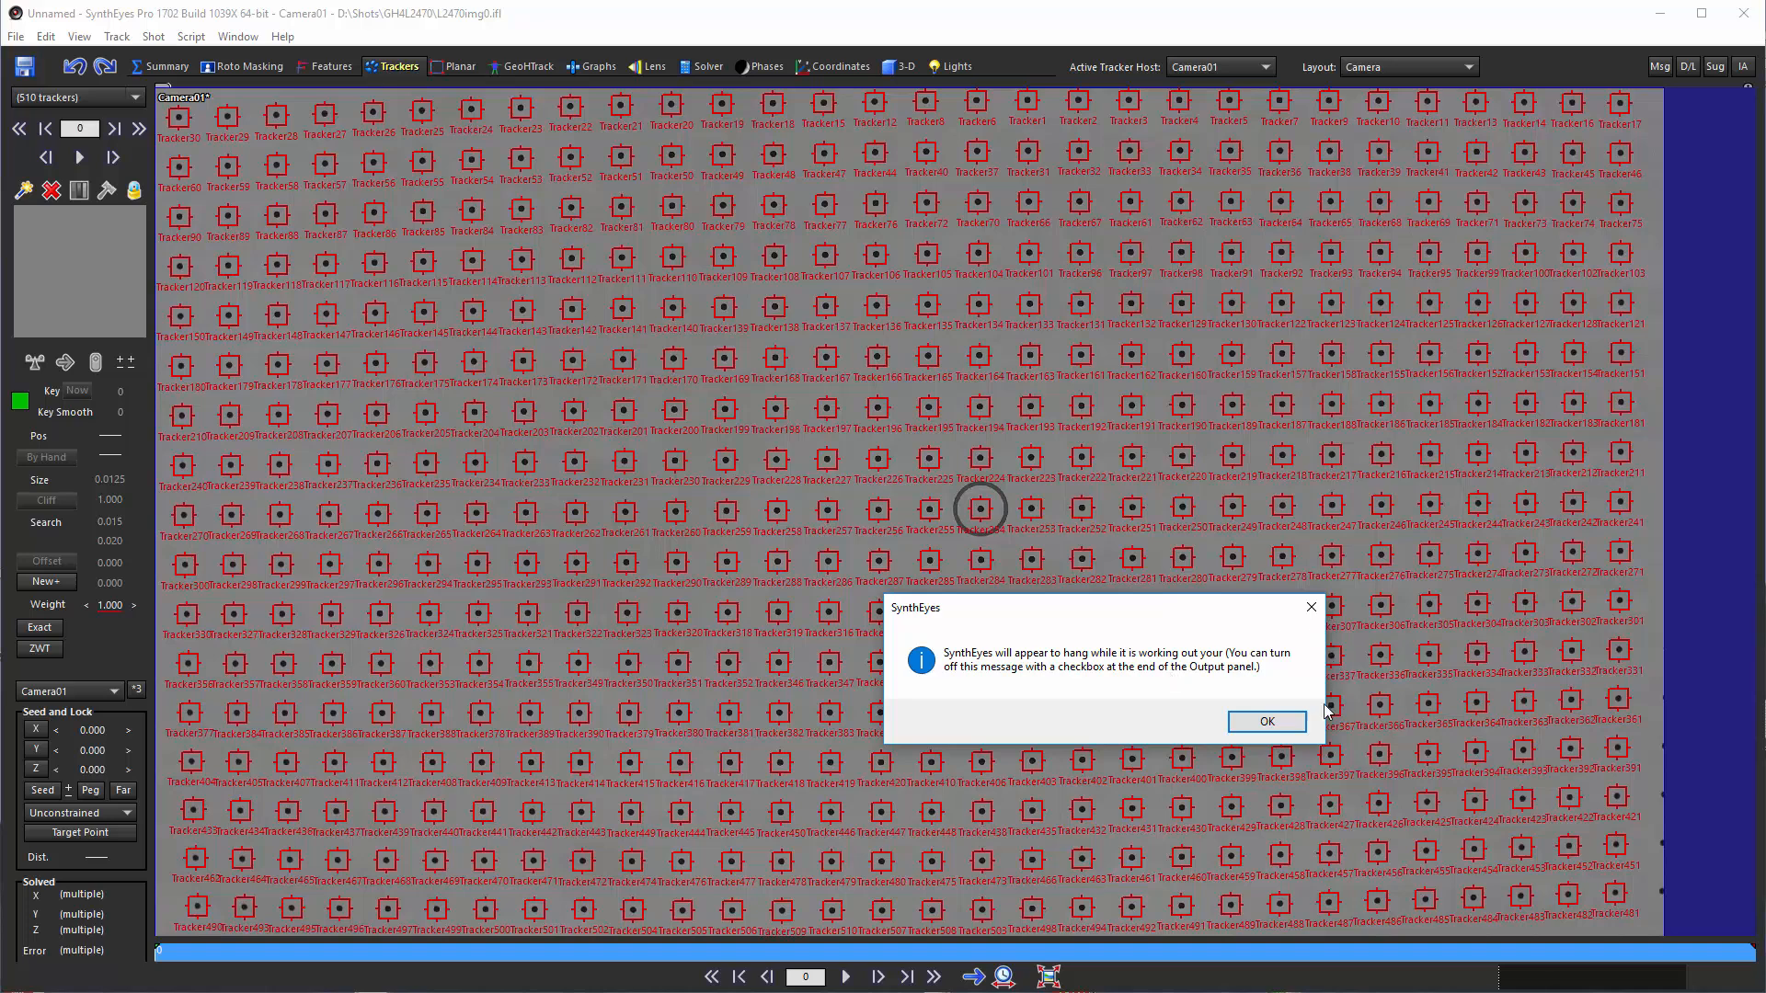
pyautogui.click(1262, 724)
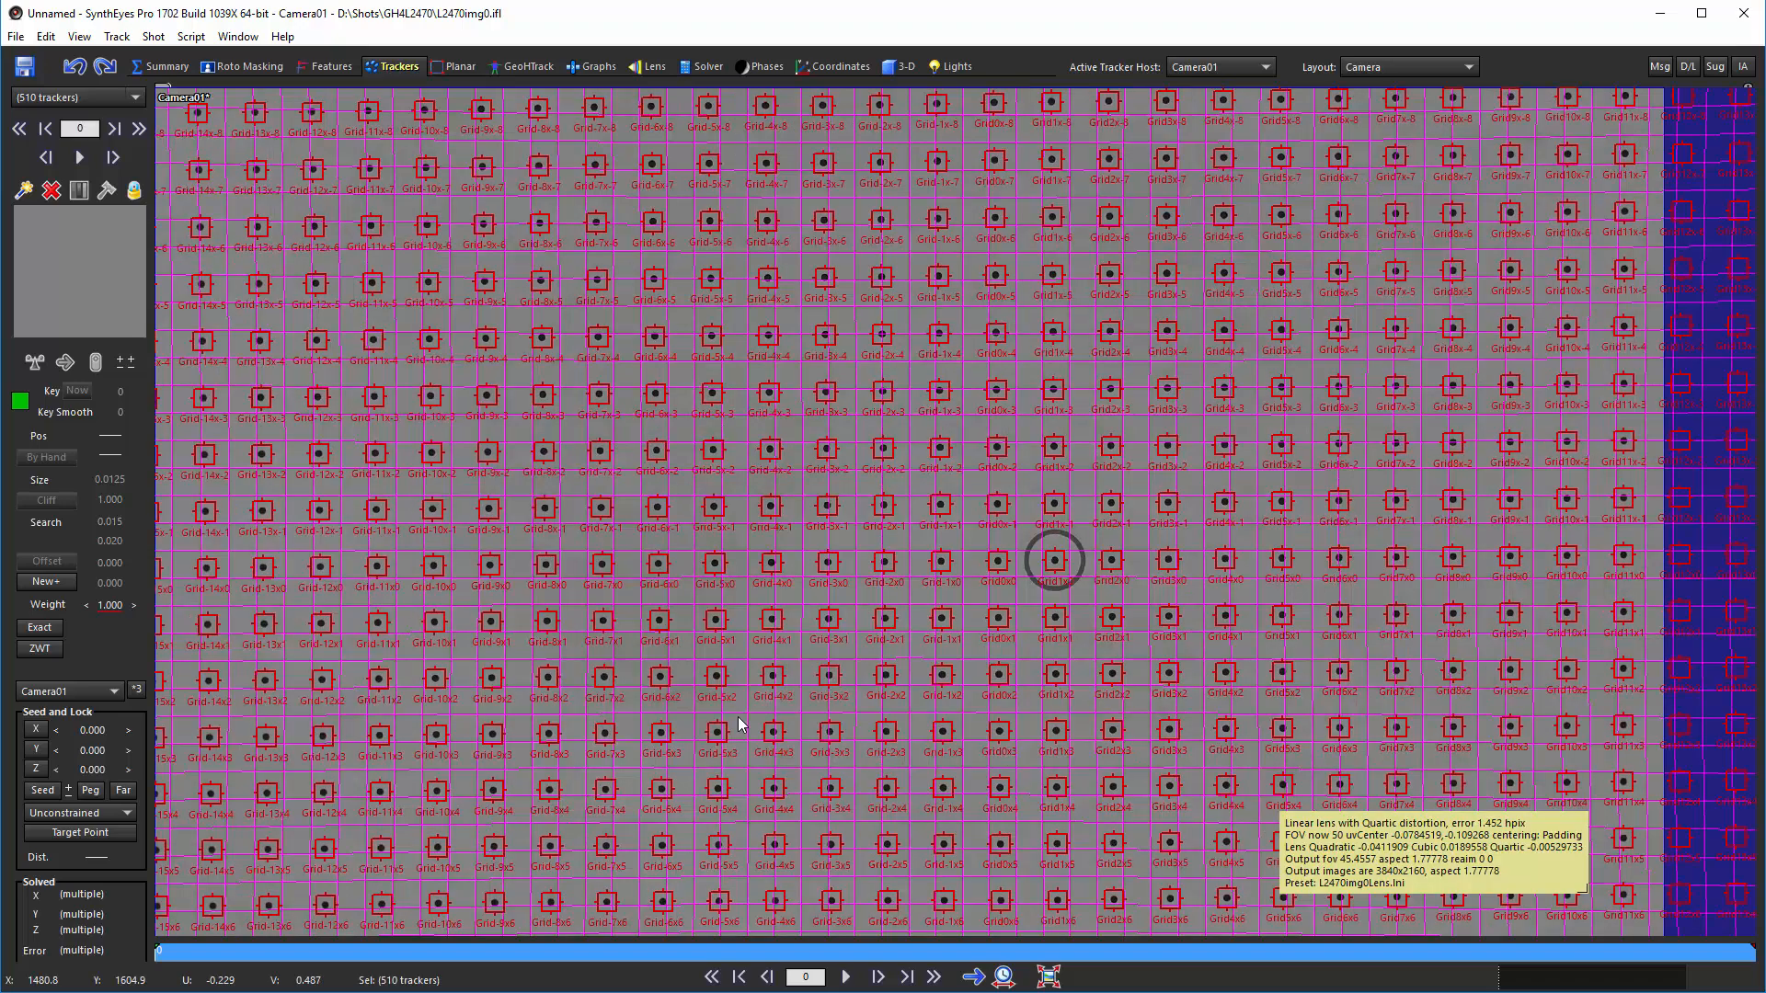
# Select the generated lens grid overlay, and undo both the selection and the padded calibration
pyautogui.scroll(-2, 842, 428)
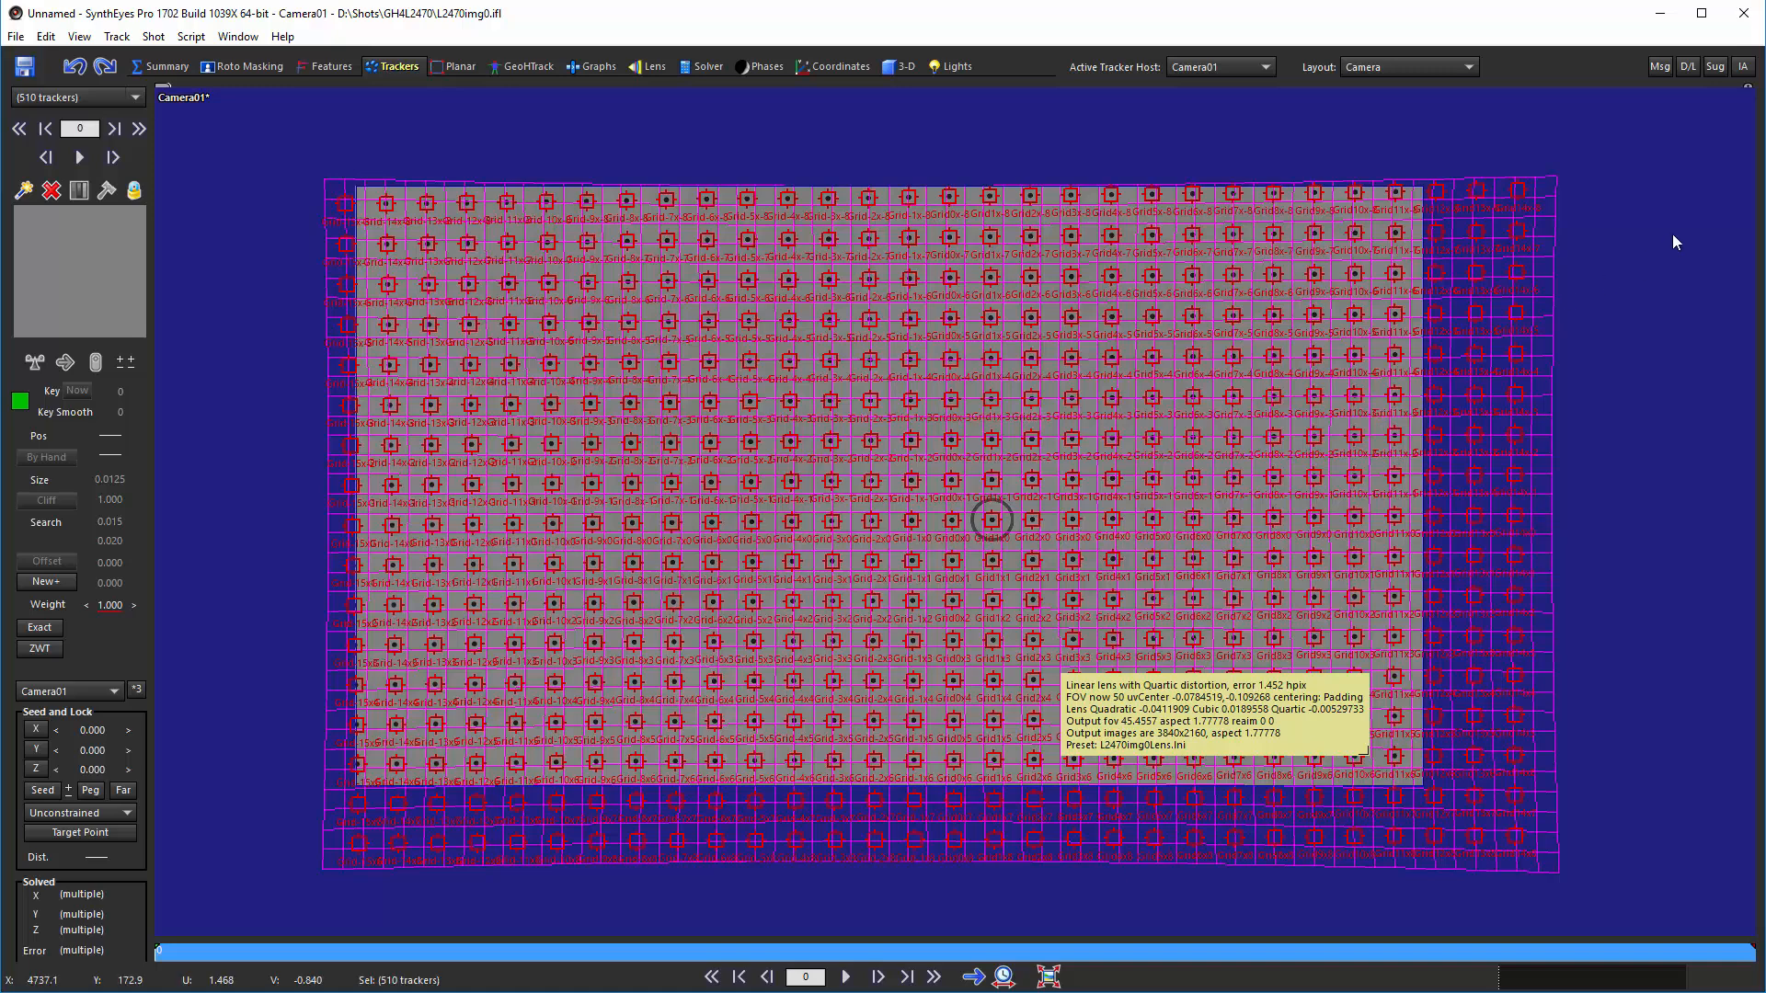
pyautogui.click(1502, 179)
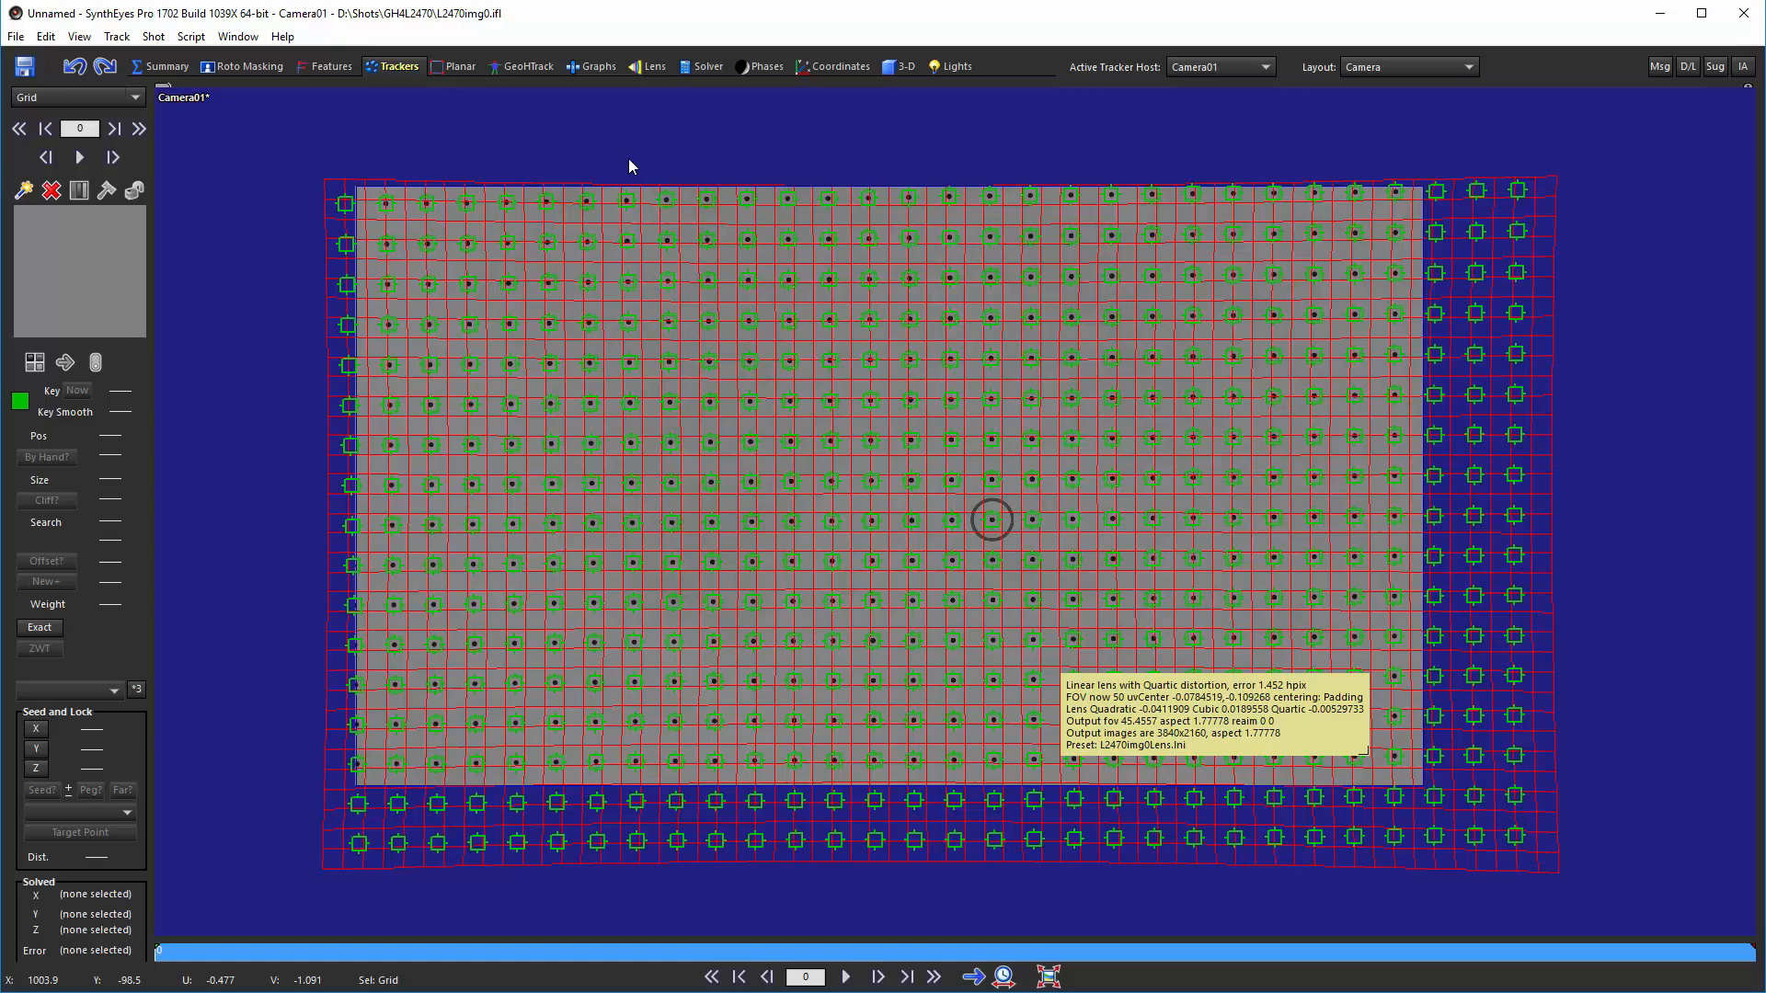
pyautogui.click(74, 75)
pyautogui.click(74, 74)
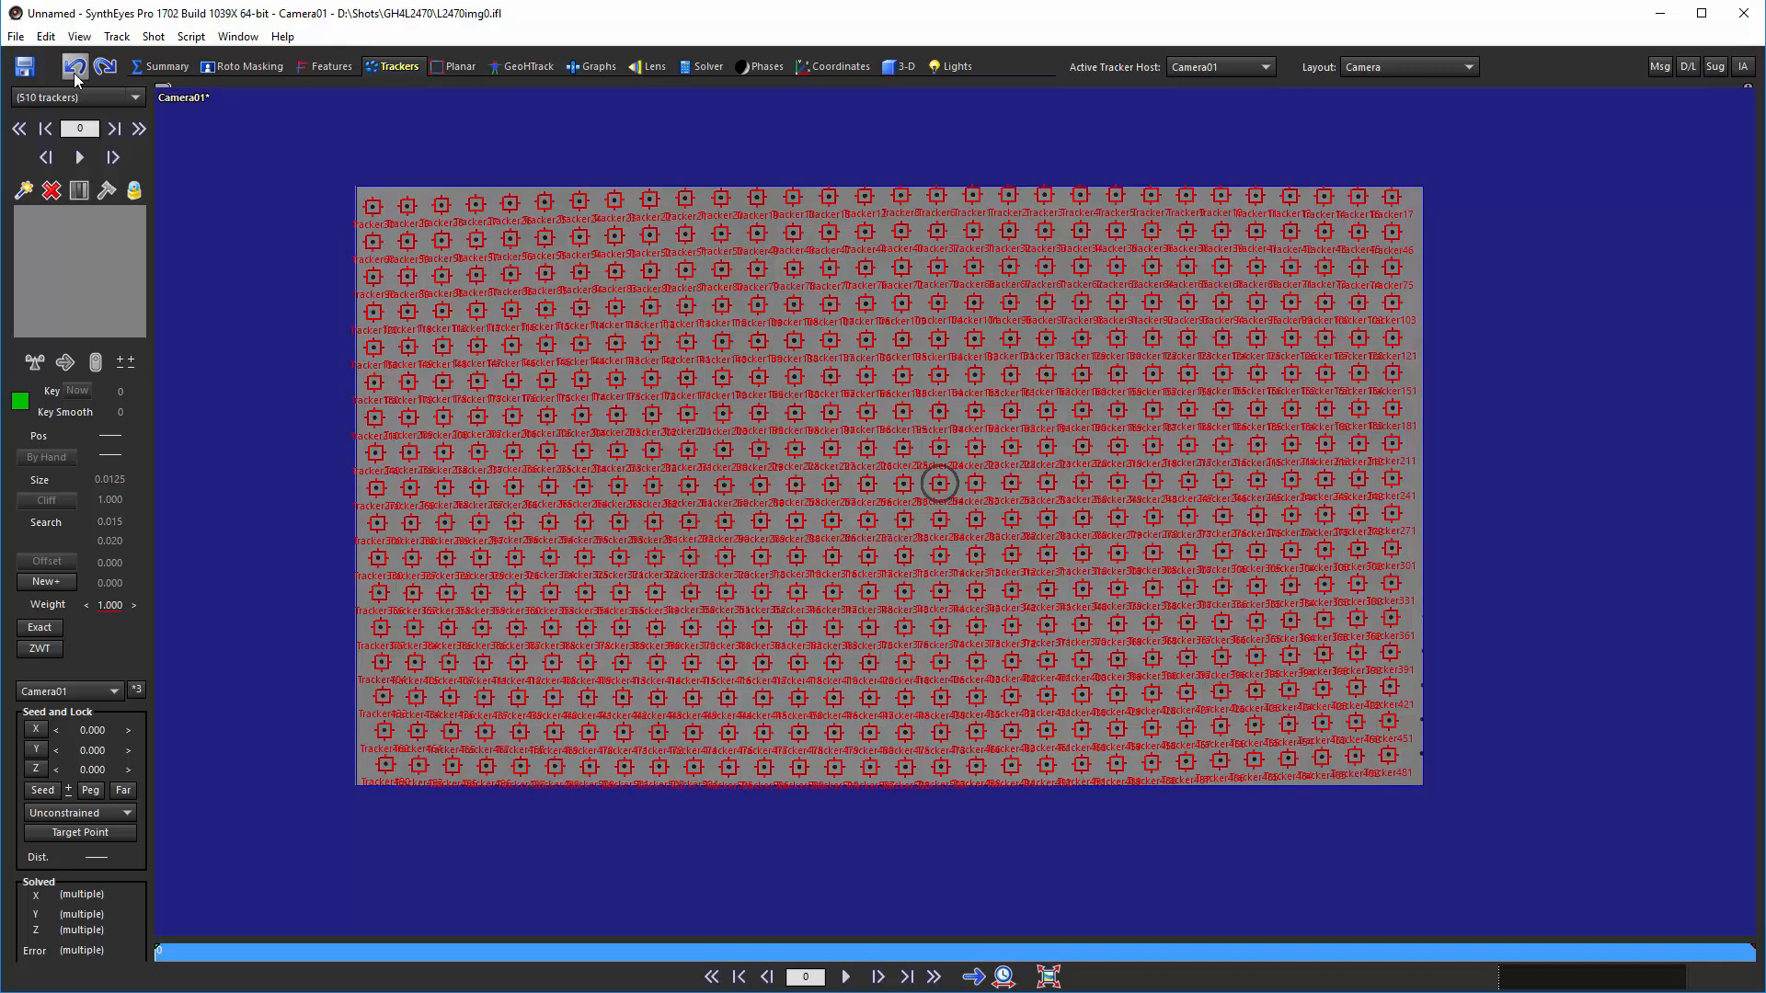
# Rerun Lens Master Calibration with the same lens settings, using Re-aim re-centering and the apparent hang warning turned off
pyautogui.click(190, 36)
pyautogui.click(272, 166)
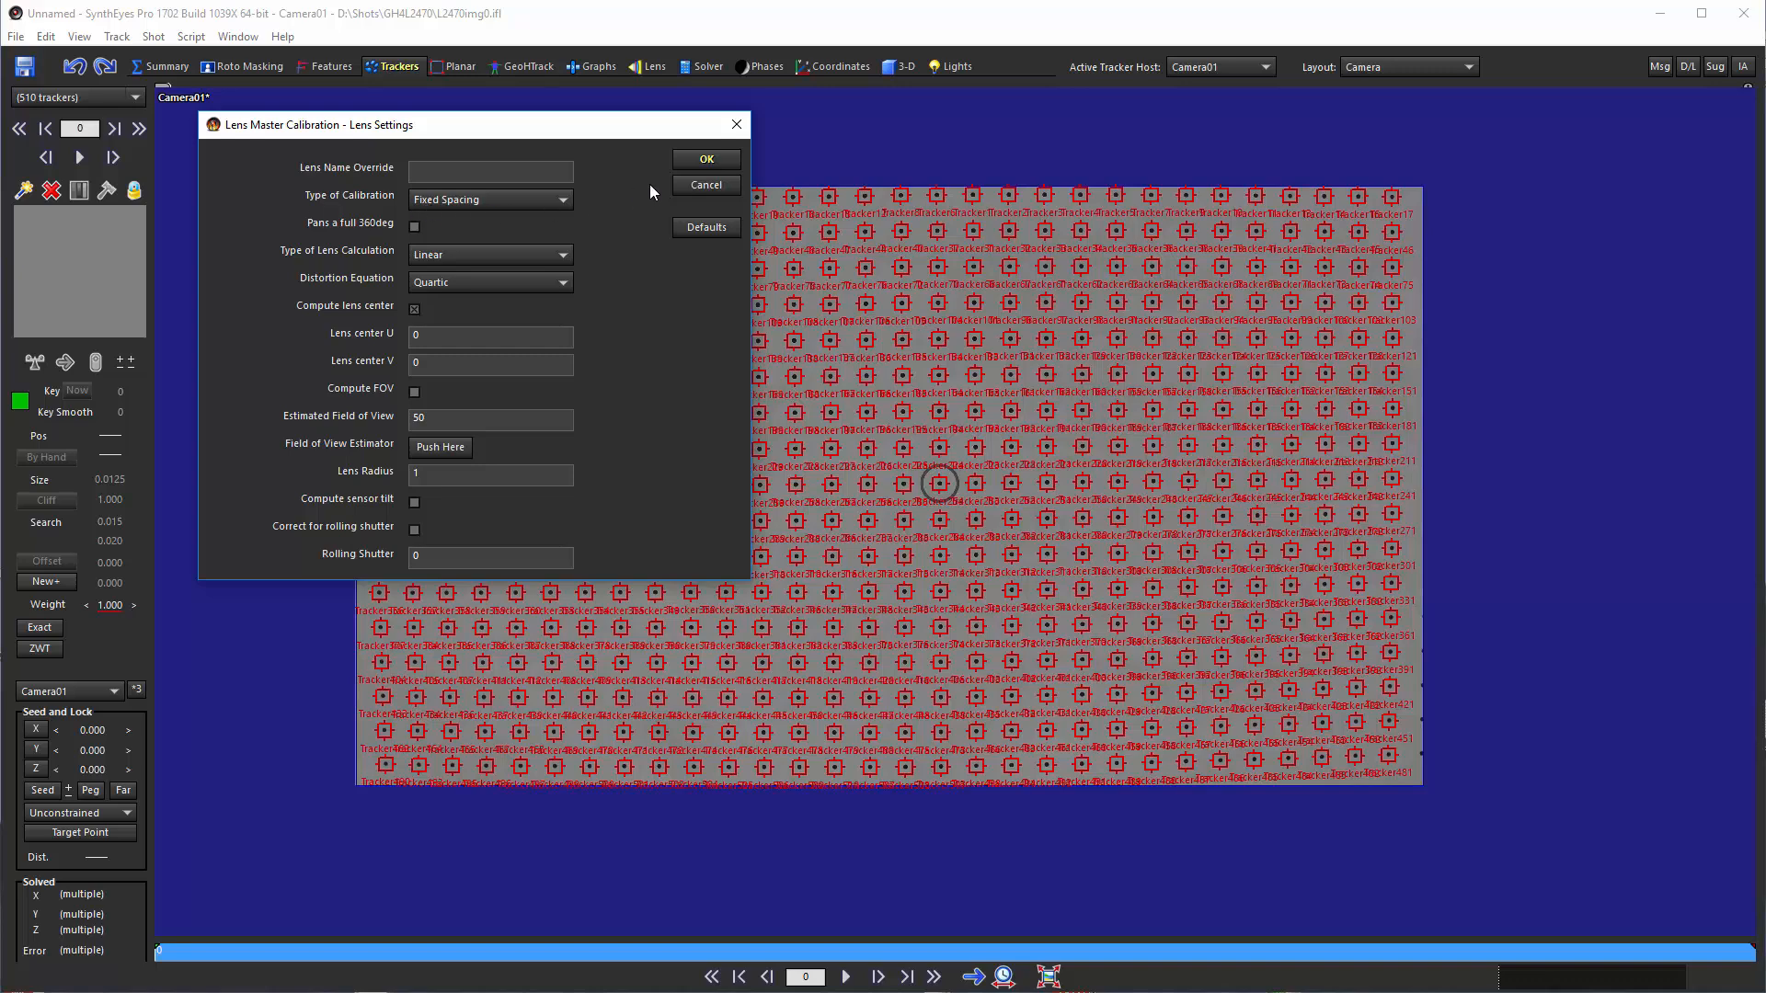
pyautogui.click(706, 159)
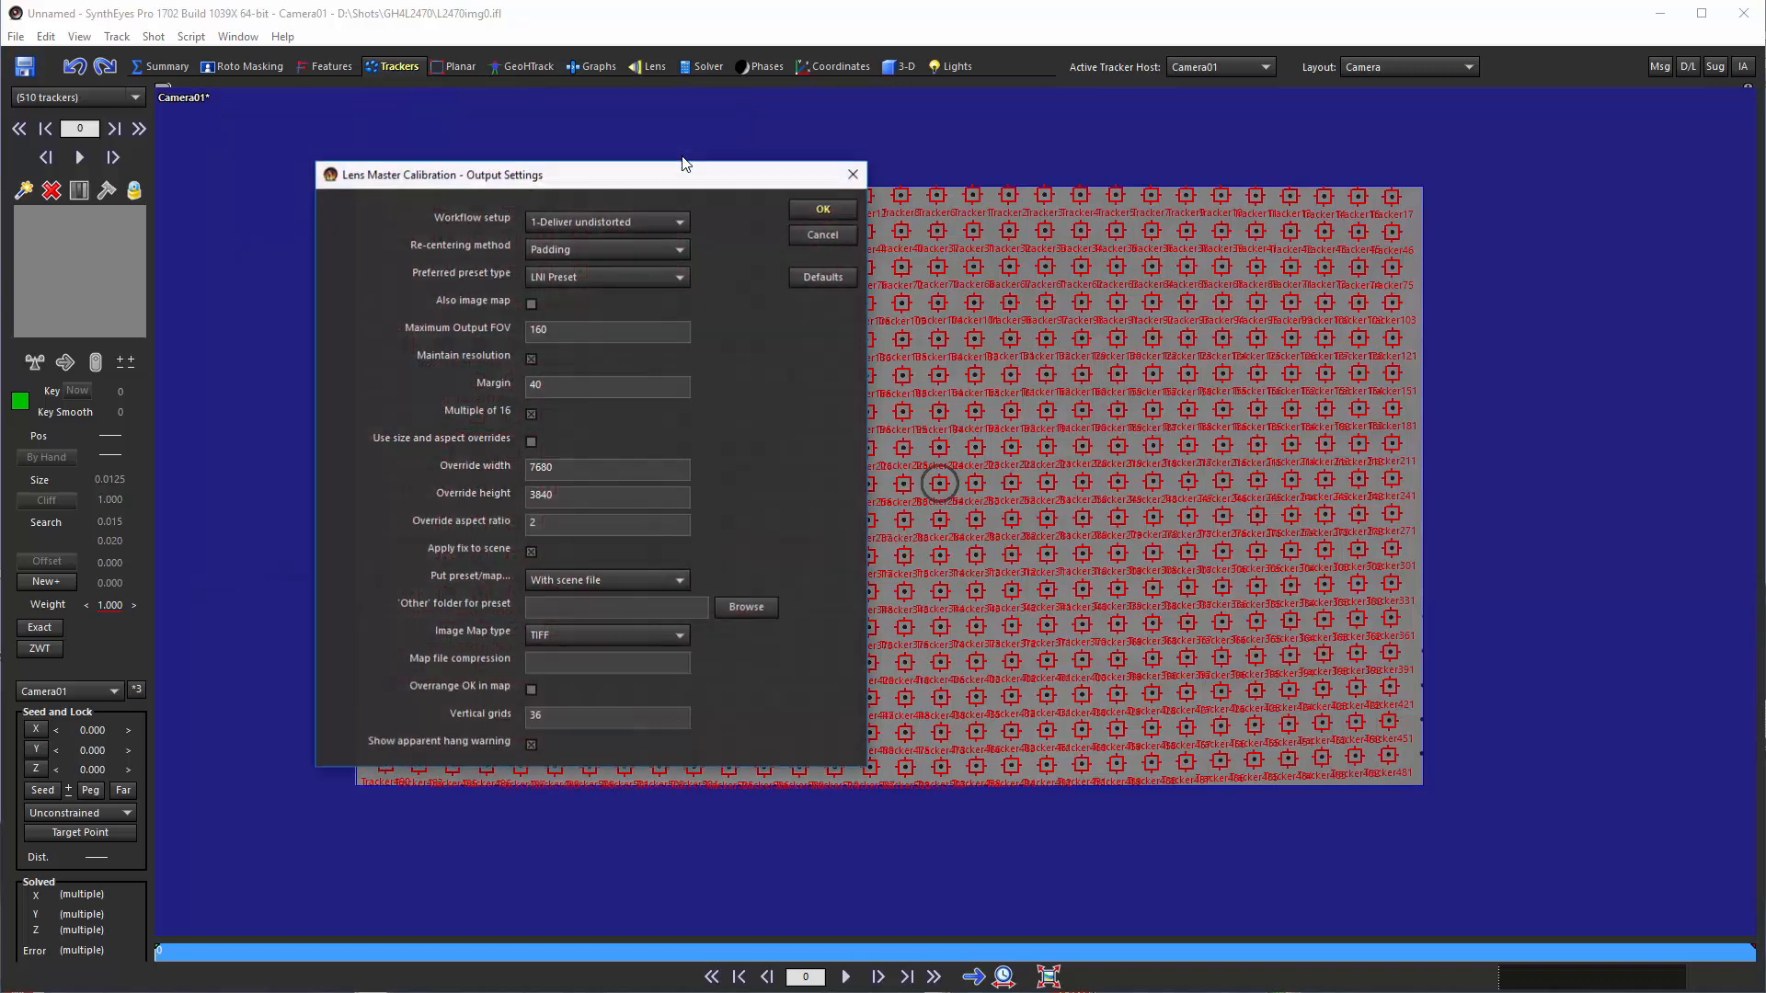
pyautogui.click(574, 247)
pyautogui.click(570, 285)
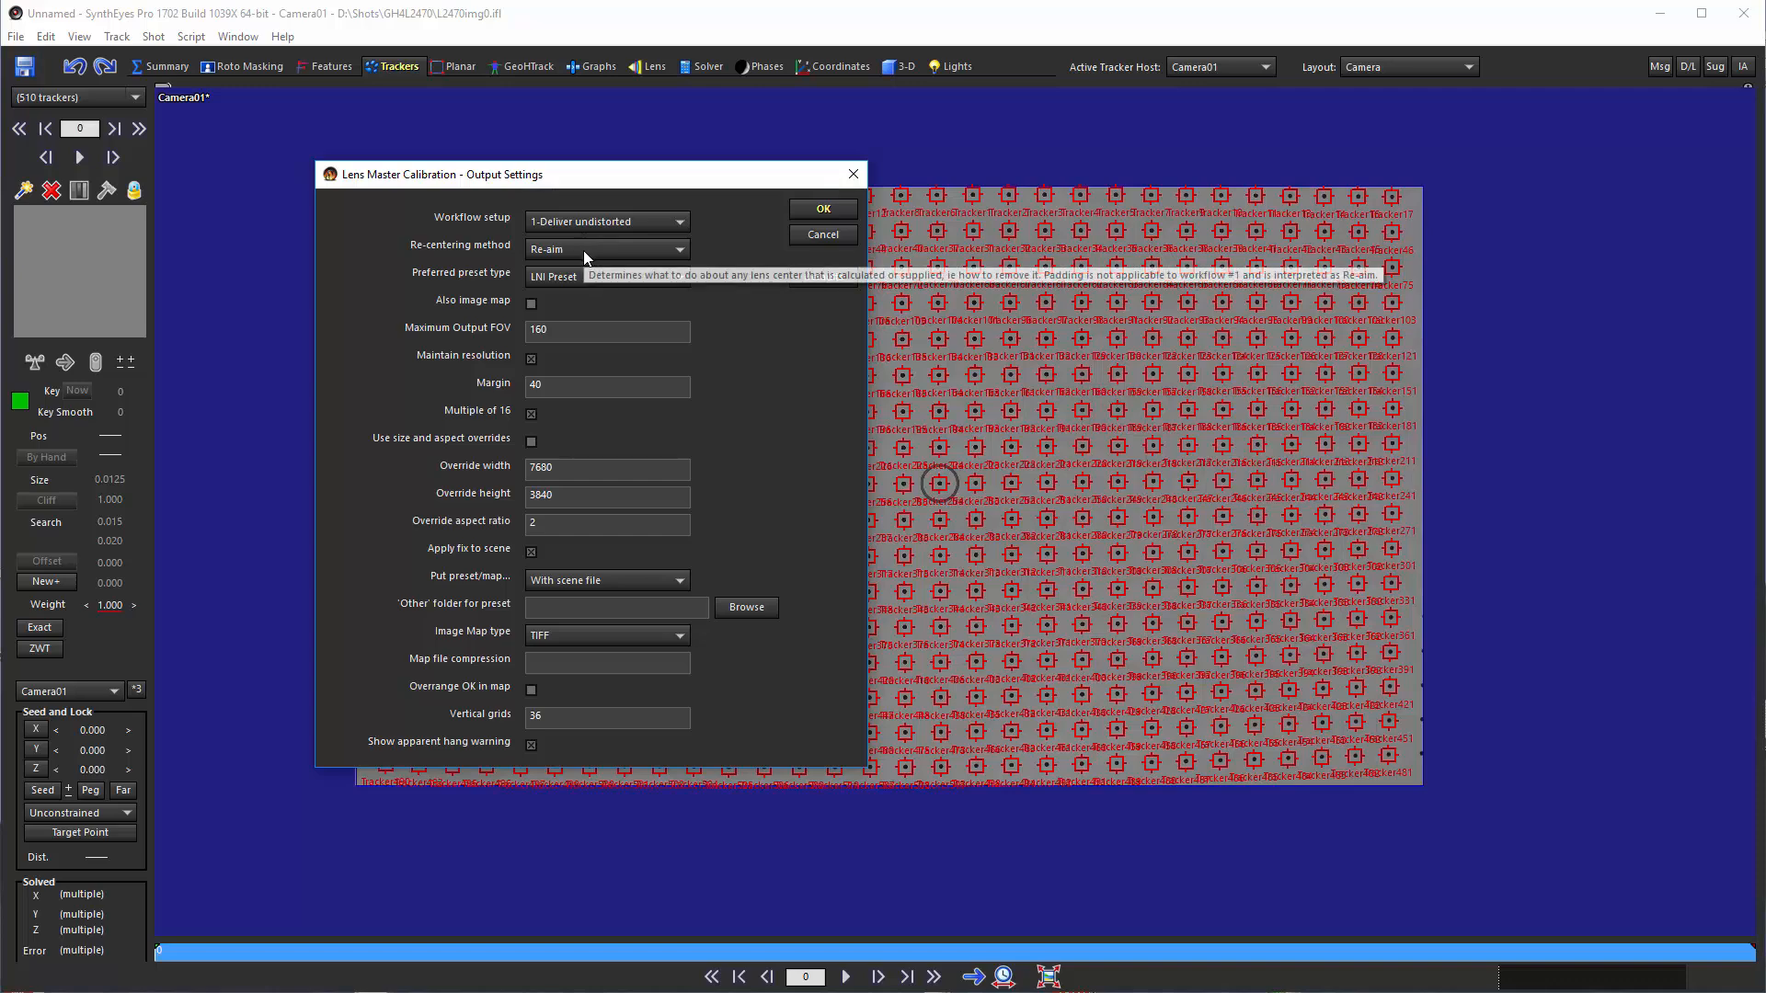
pyautogui.click(531, 747)
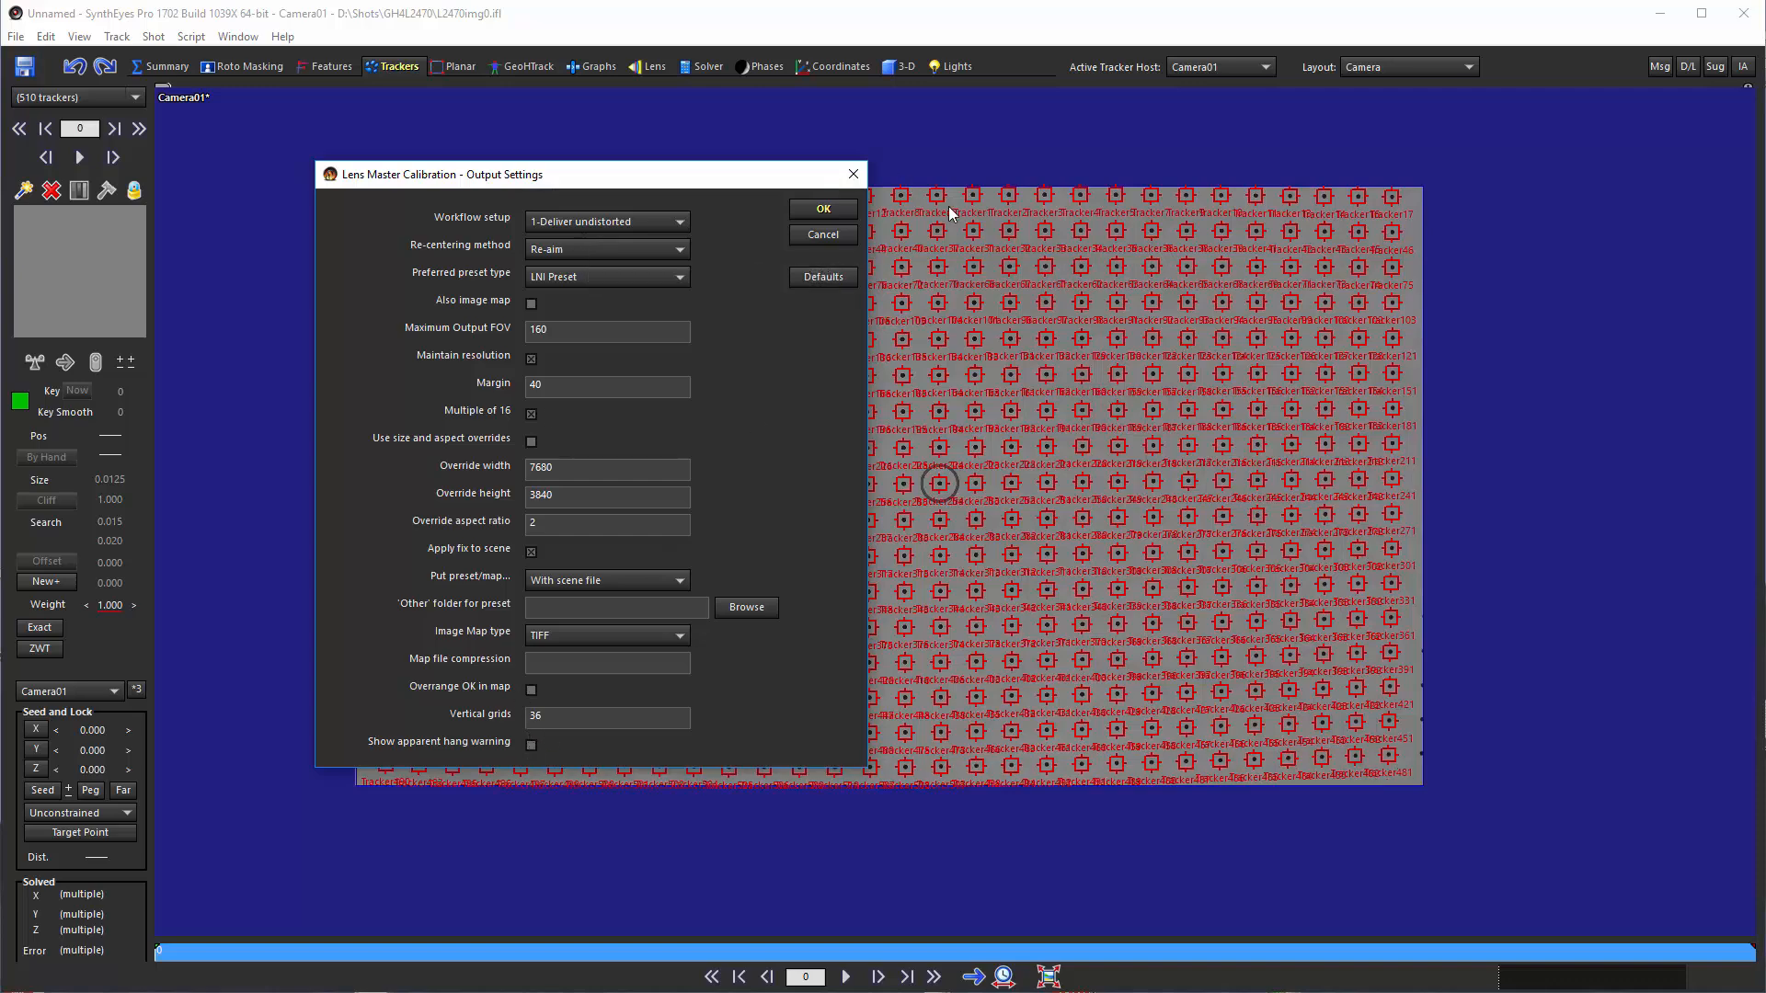
pyautogui.click(823, 209)
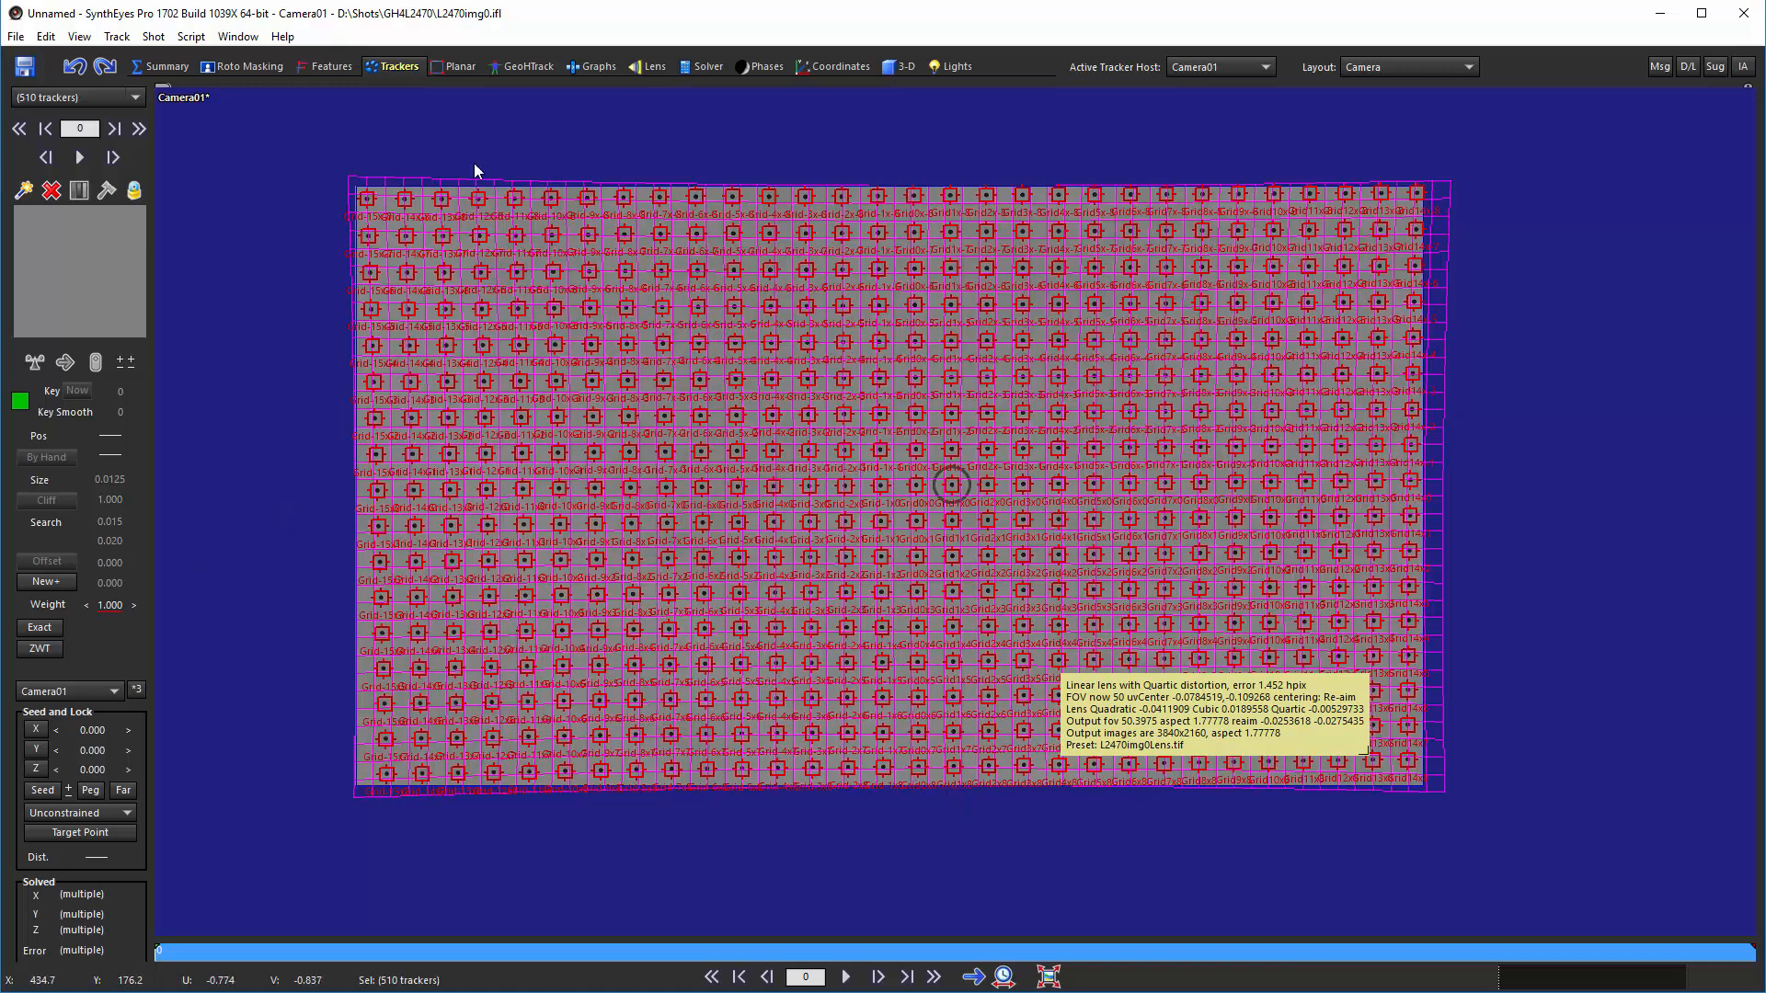
# Undo the re-aimed calibration and rerun Lens Master Calibration with the 2-Composite with original workflow and Padding re-centering
pyautogui.click(76, 69)
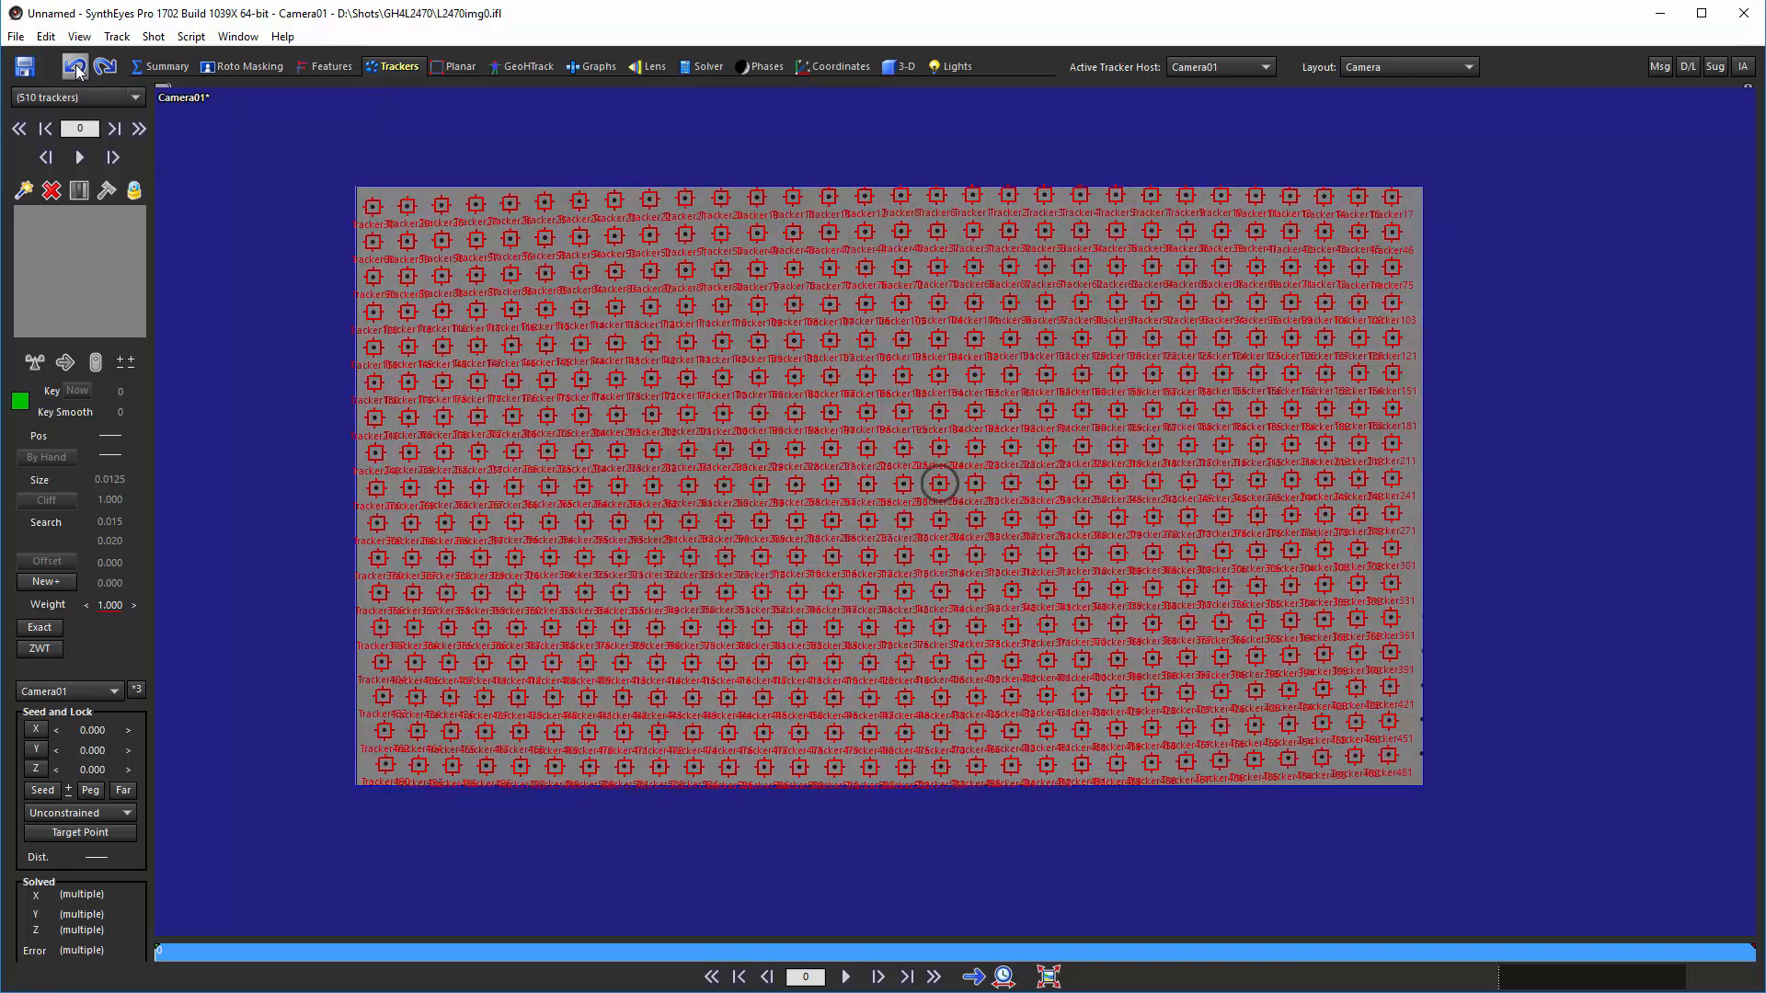
pyautogui.click(191, 36)
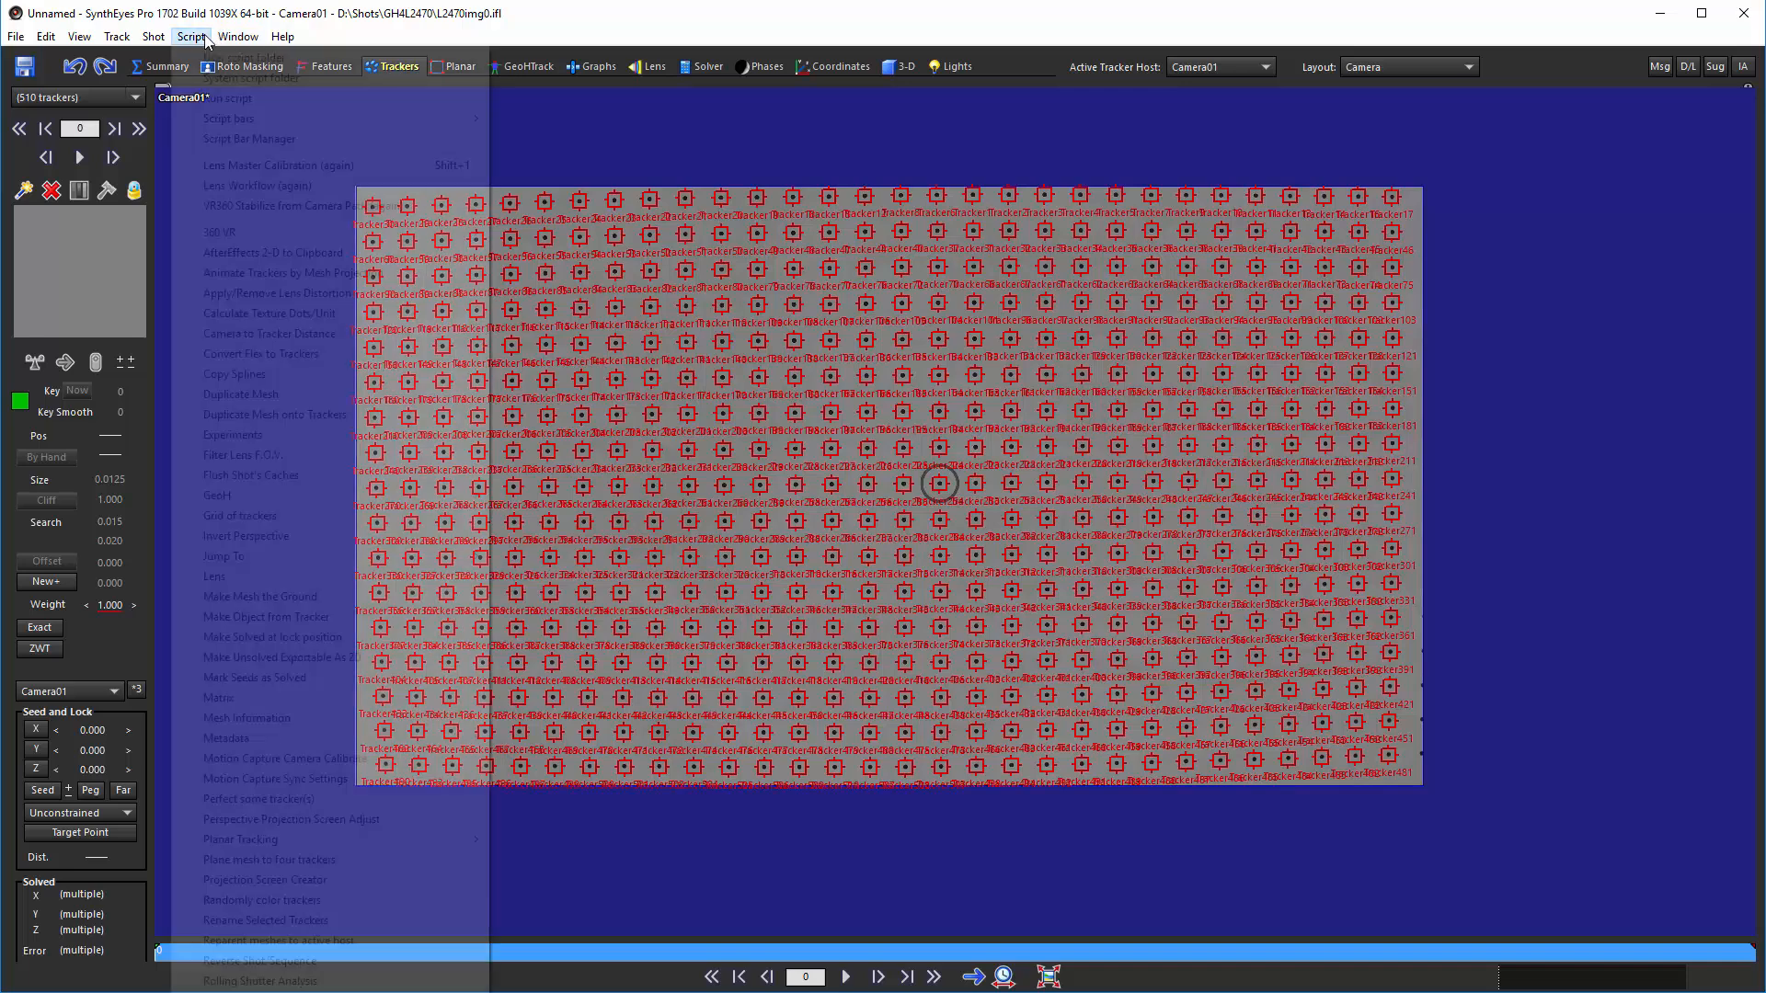
pyautogui.click(253, 166)
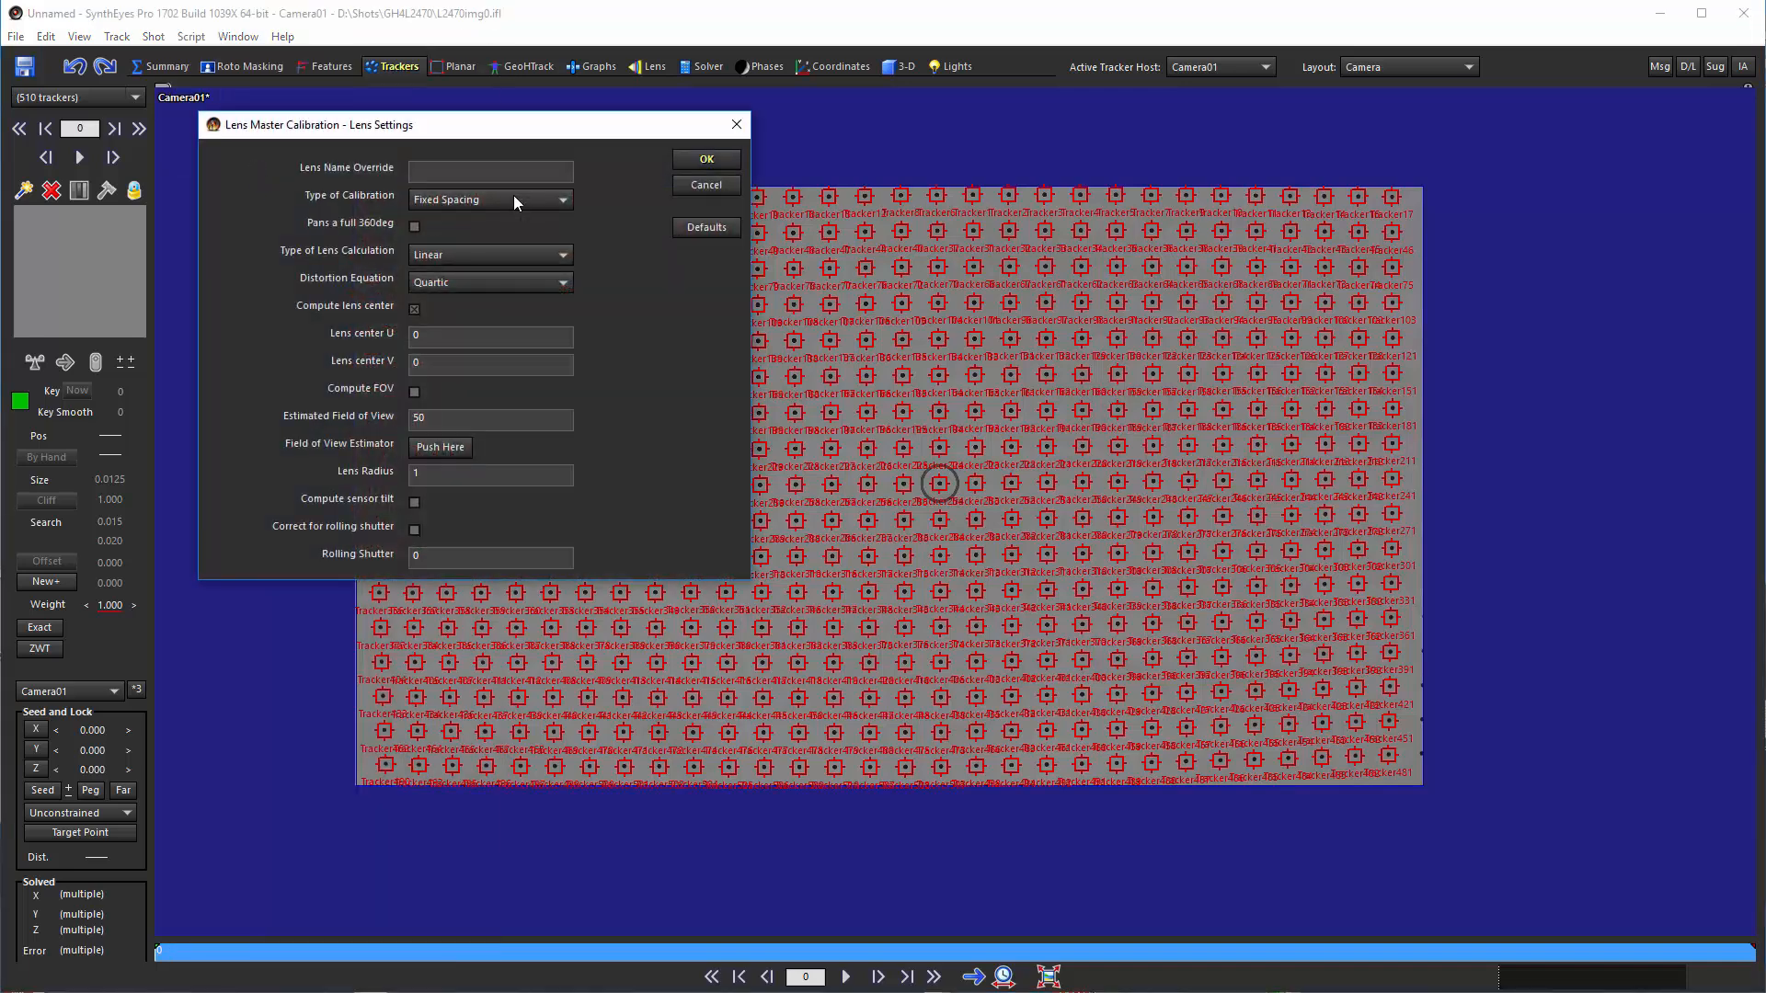
pyautogui.click(681, 158)
pyautogui.click(561, 222)
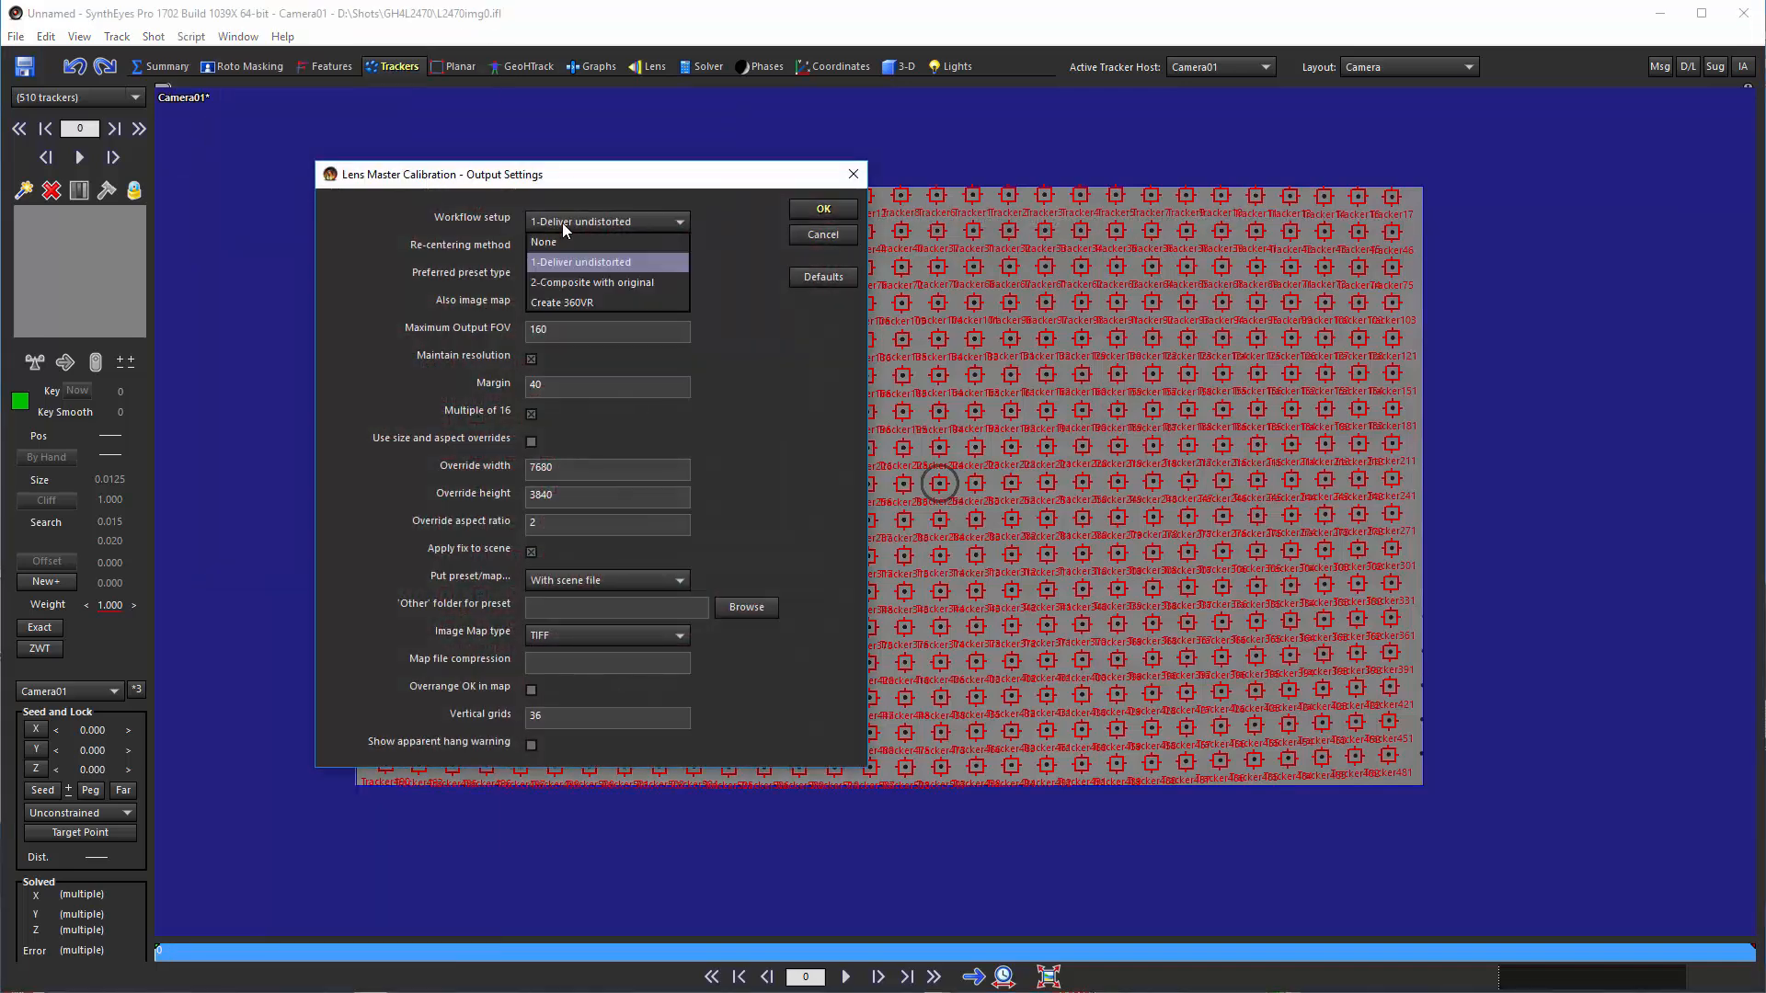
pyautogui.click(572, 283)
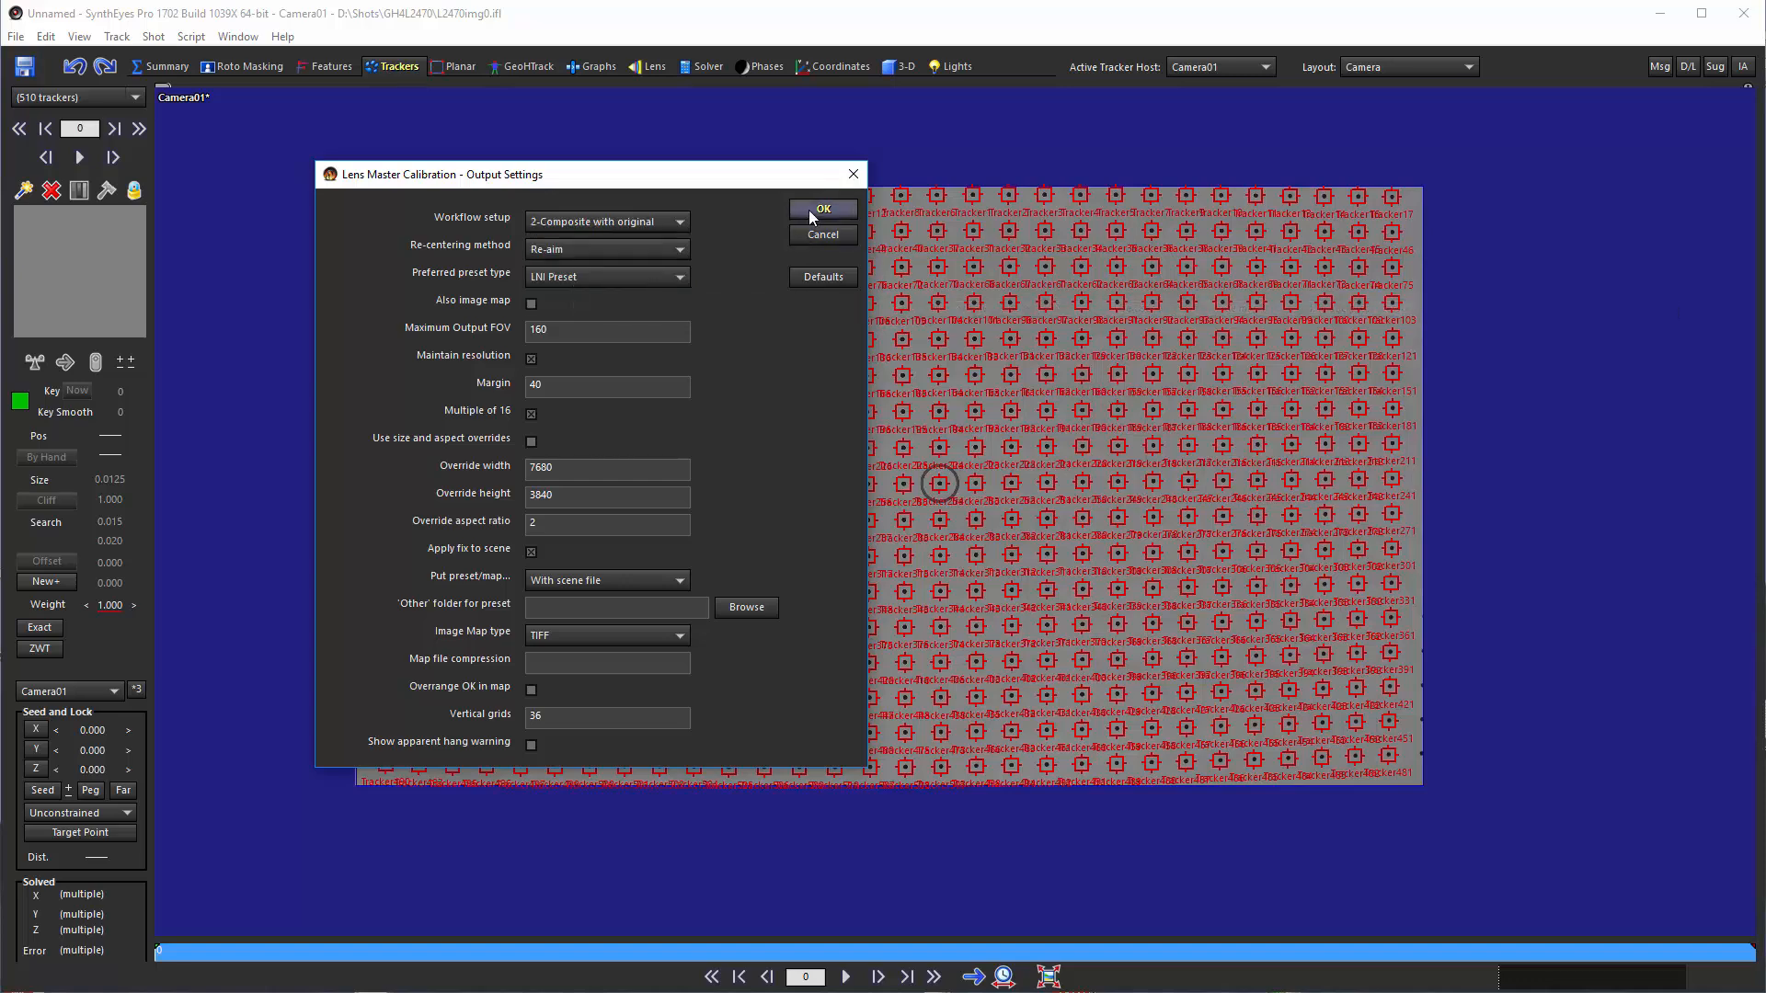
pyautogui.click(581, 251)
pyautogui.click(576, 271)
pyautogui.click(840, 210)
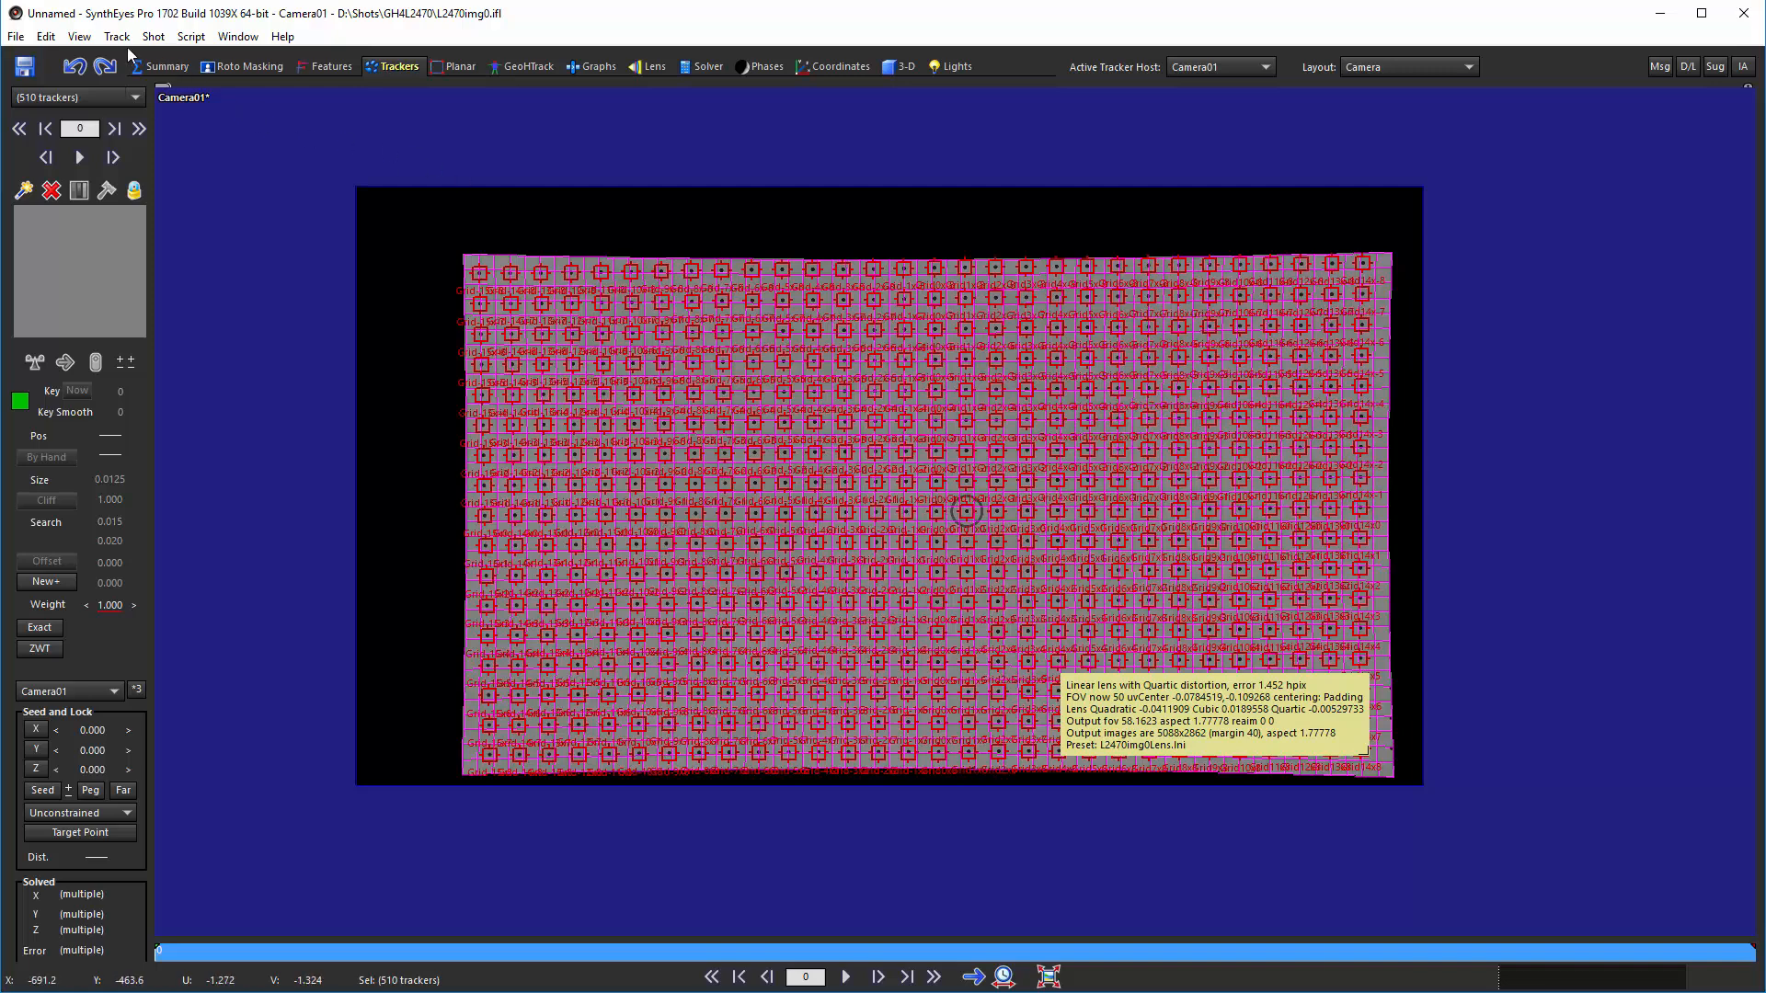
# Undo the padded calibration and rerun Lens Master Calibration with the 2-Composite with original workflow and Re-aim re-centering
pyautogui.click(76, 75)
pyautogui.click(180, 39)
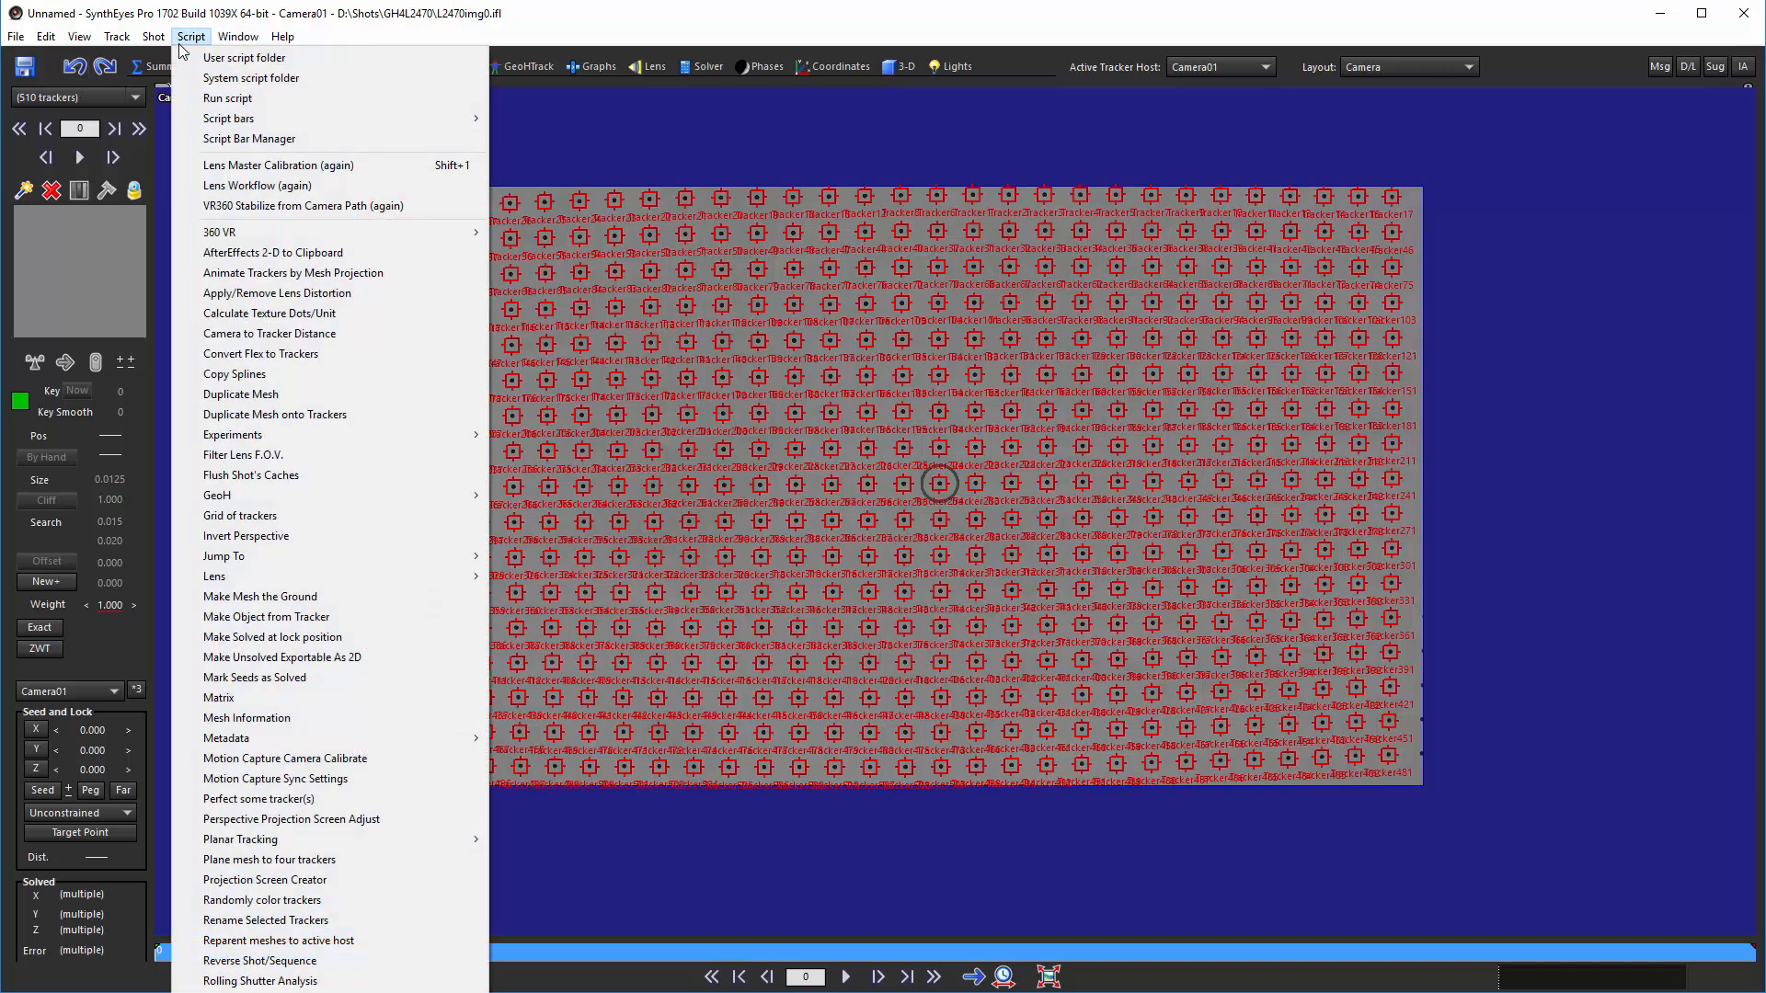
pyautogui.click(219, 165)
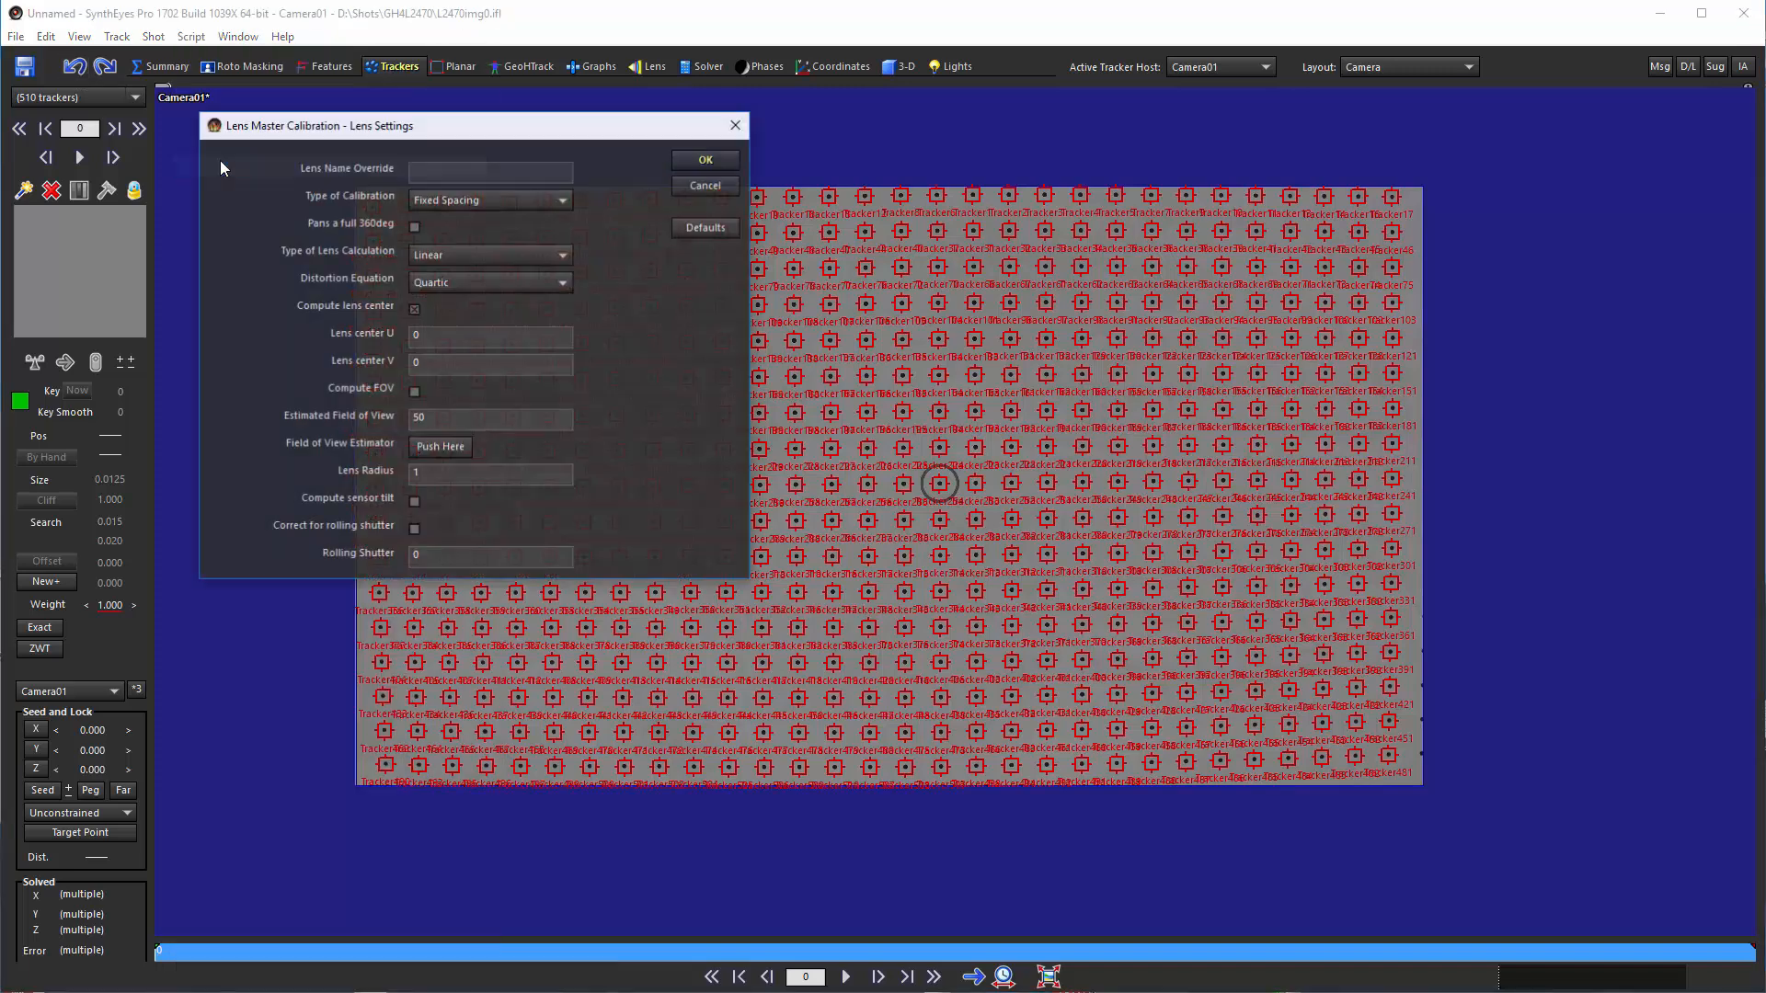
pyautogui.click(451, 199)
pyautogui.click(704, 159)
pyautogui.click(704, 159)
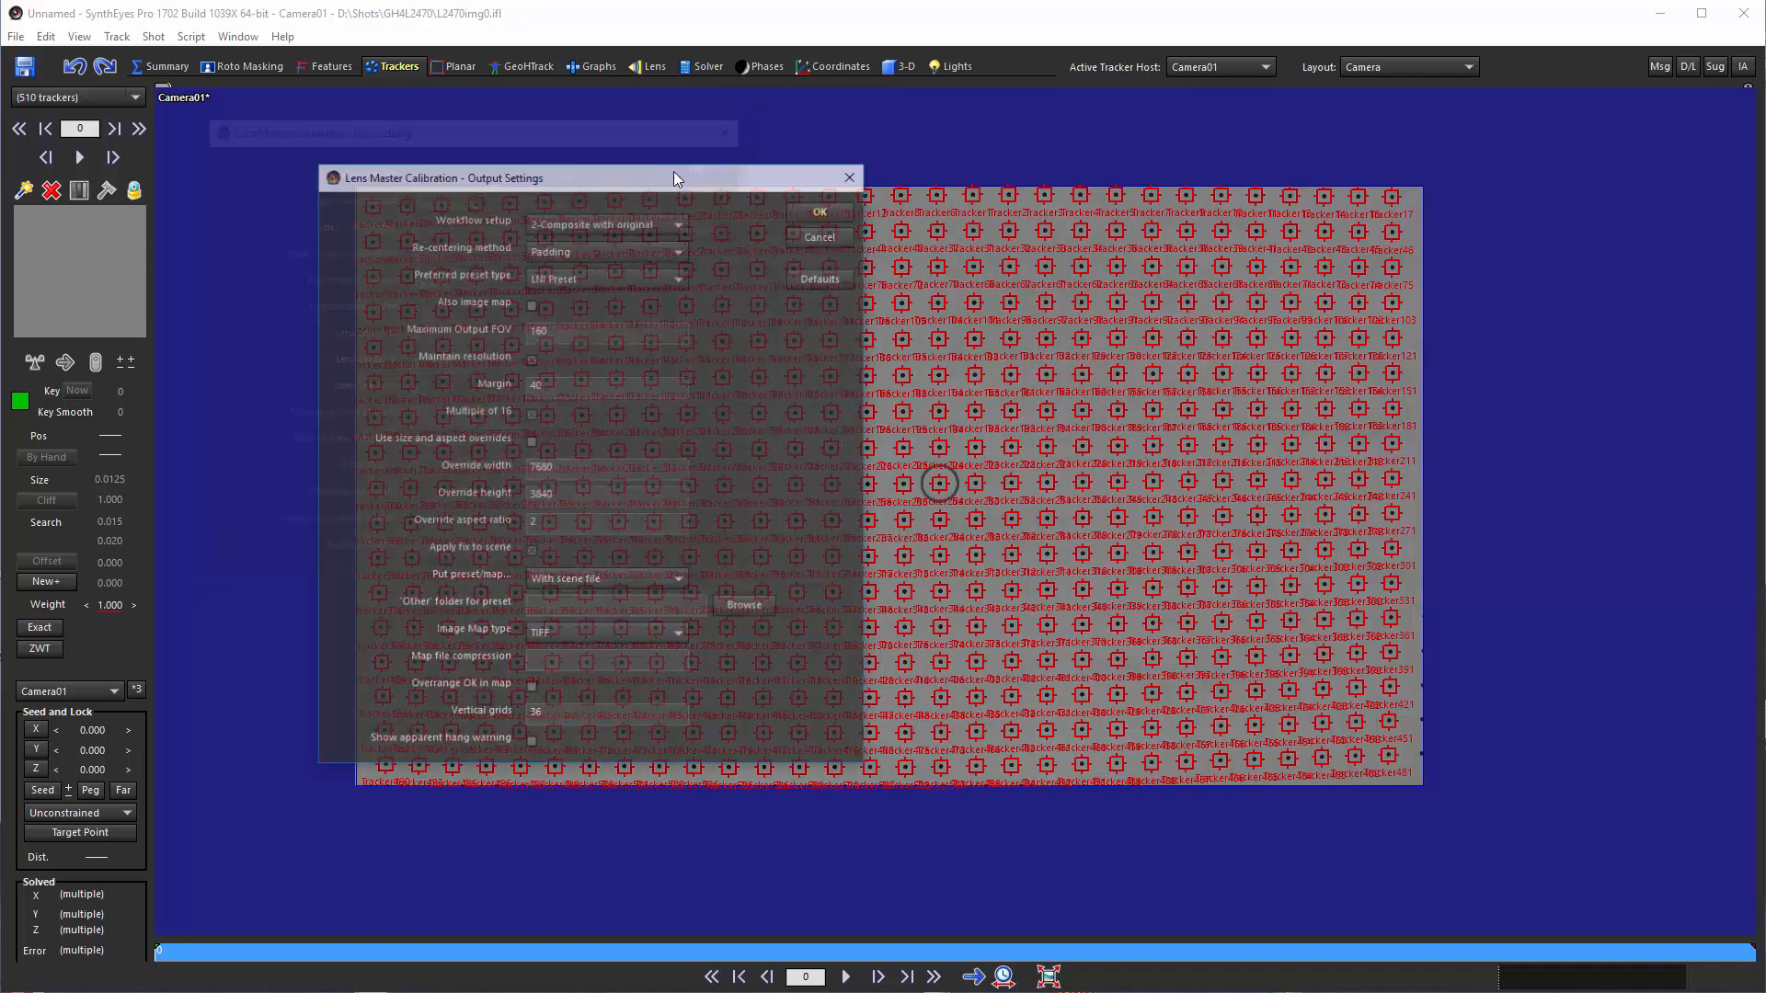
pyautogui.click(533, 252)
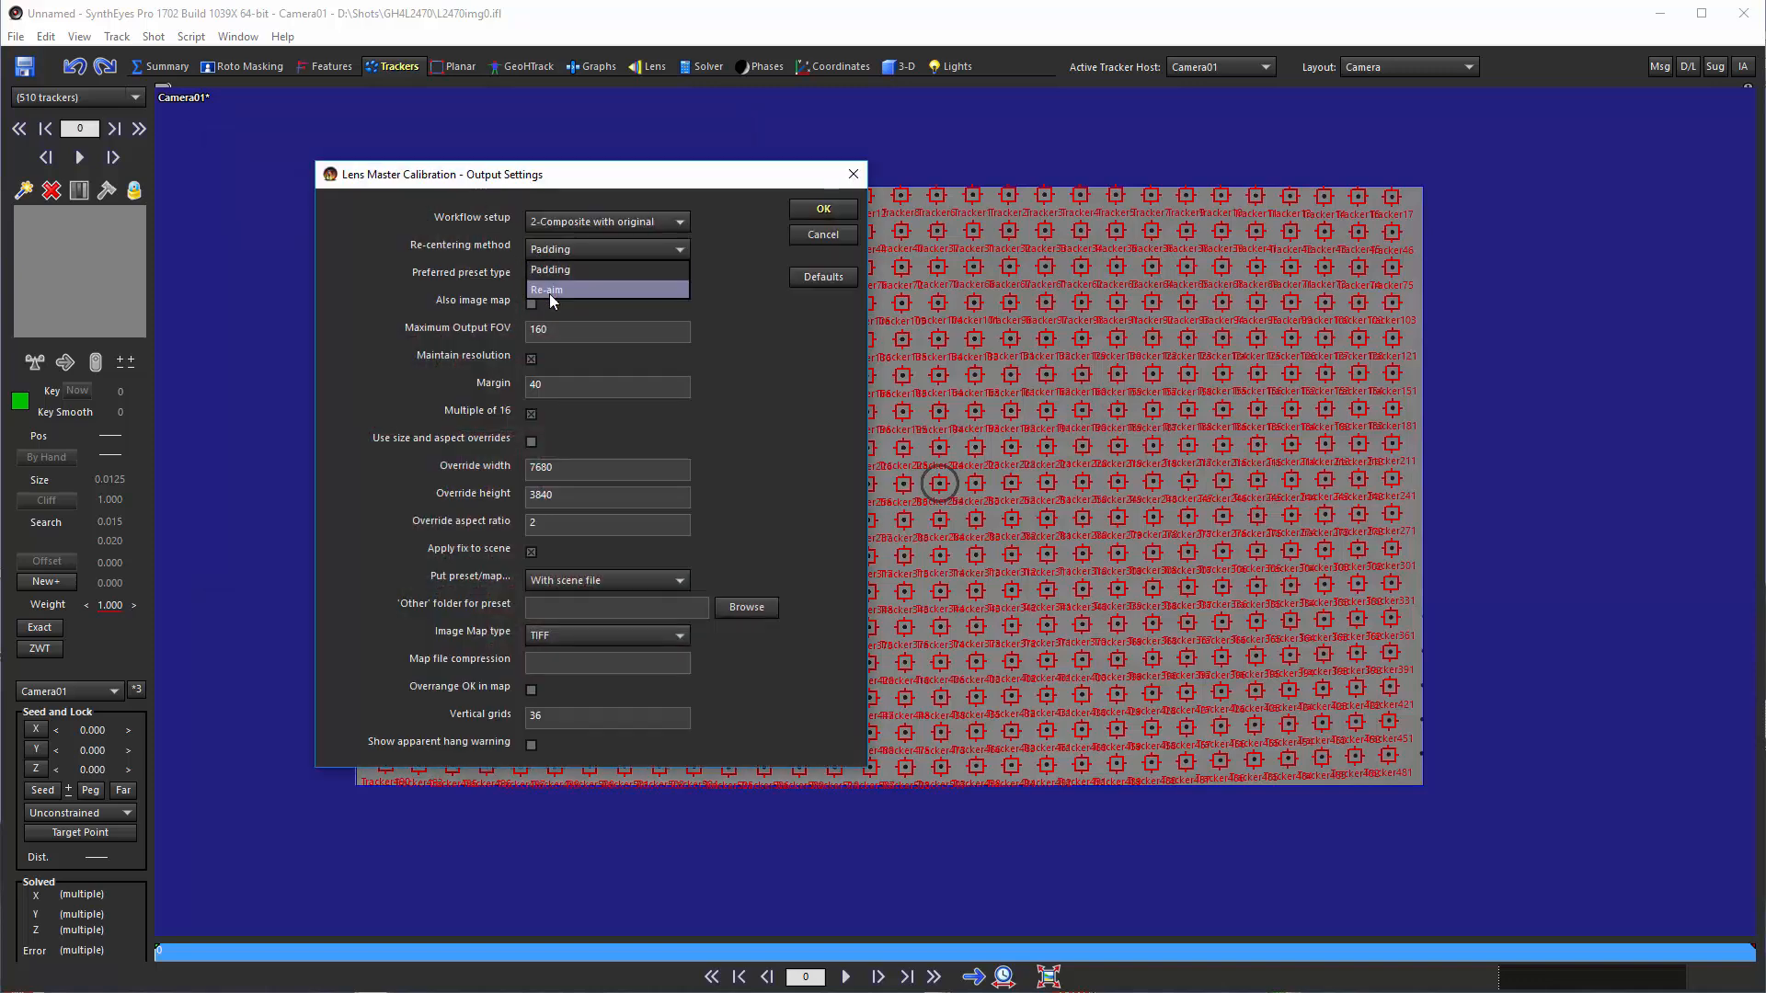
pyautogui.click(549, 294)
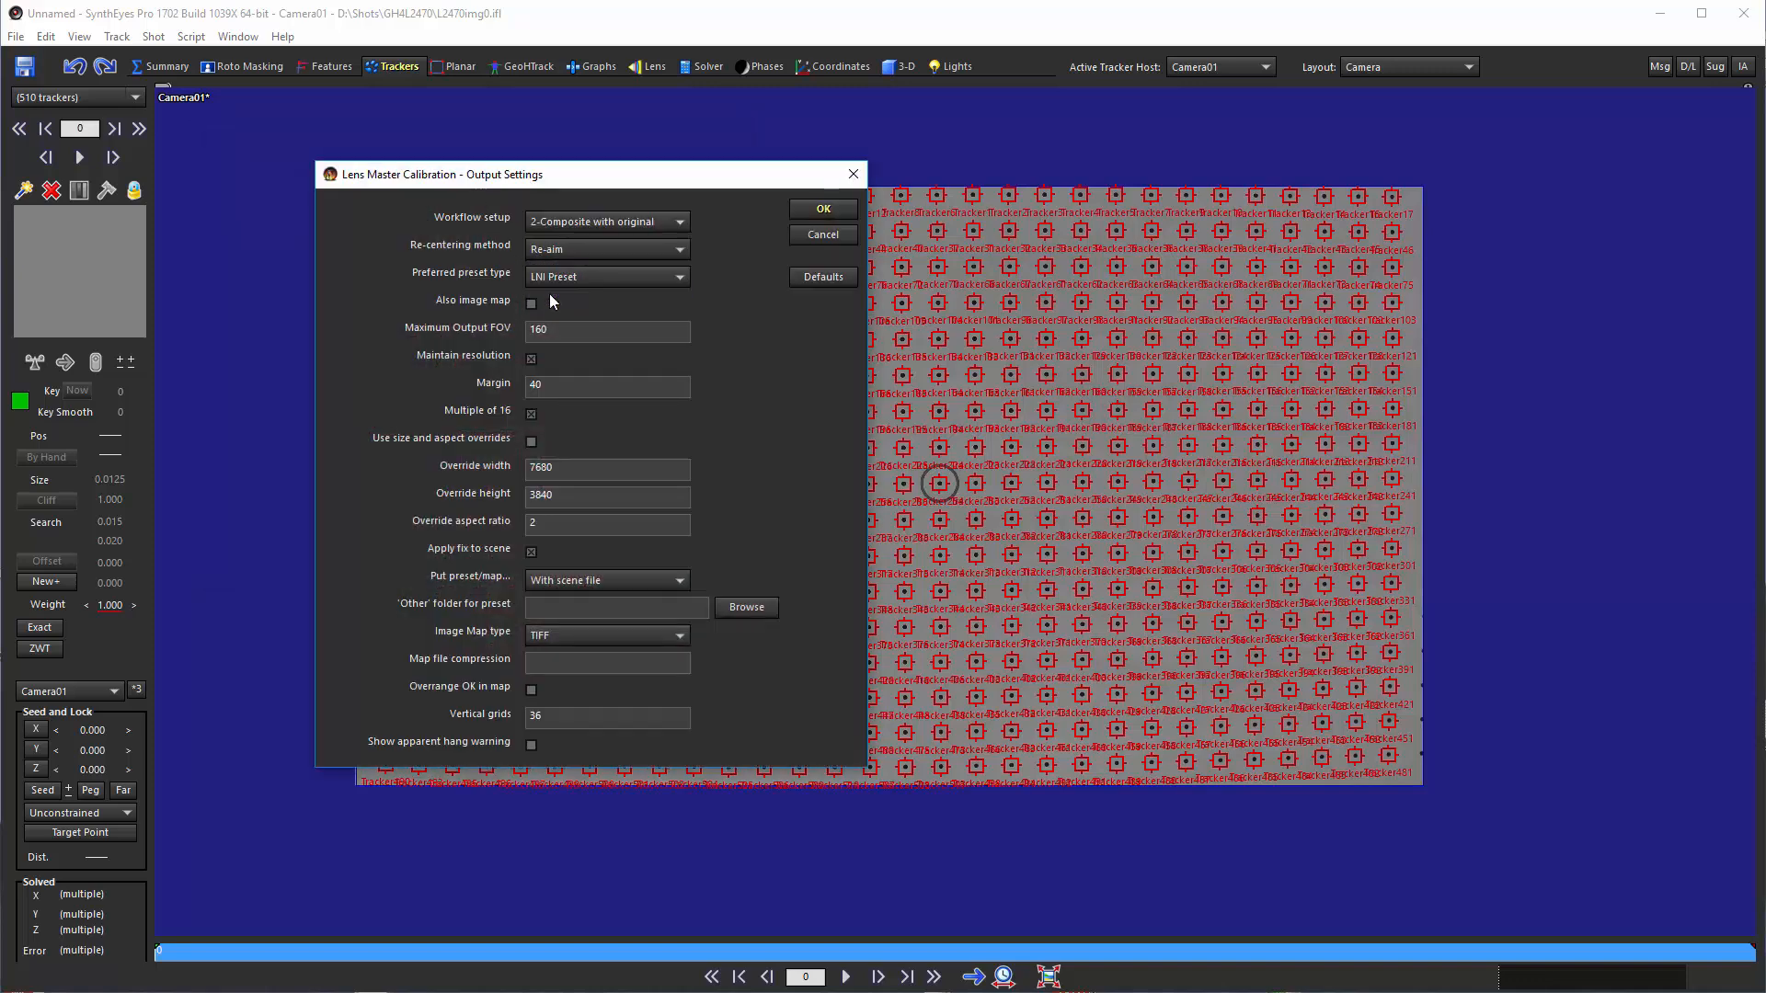
pyautogui.click(821, 210)
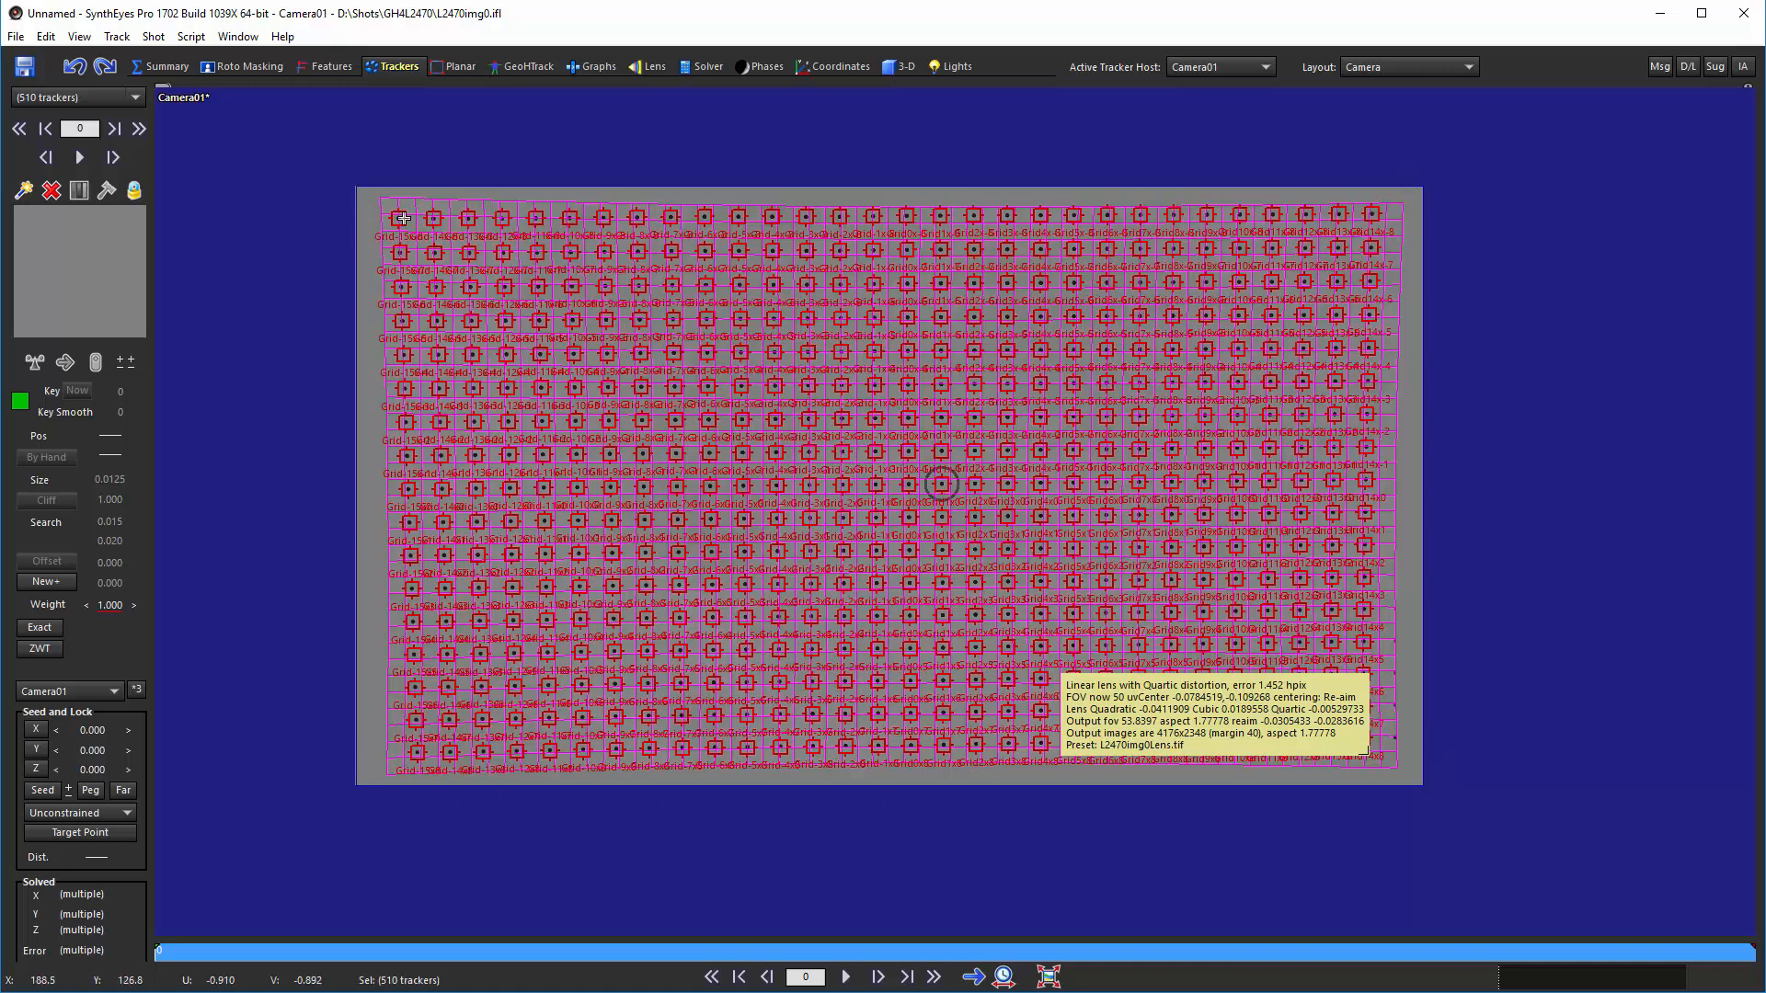
# Start a new scene from the dot-grid image L2470img0.tif, accepting the default shot settings
pyautogui.moveTo(404, 219)
pyautogui.click(16, 37)
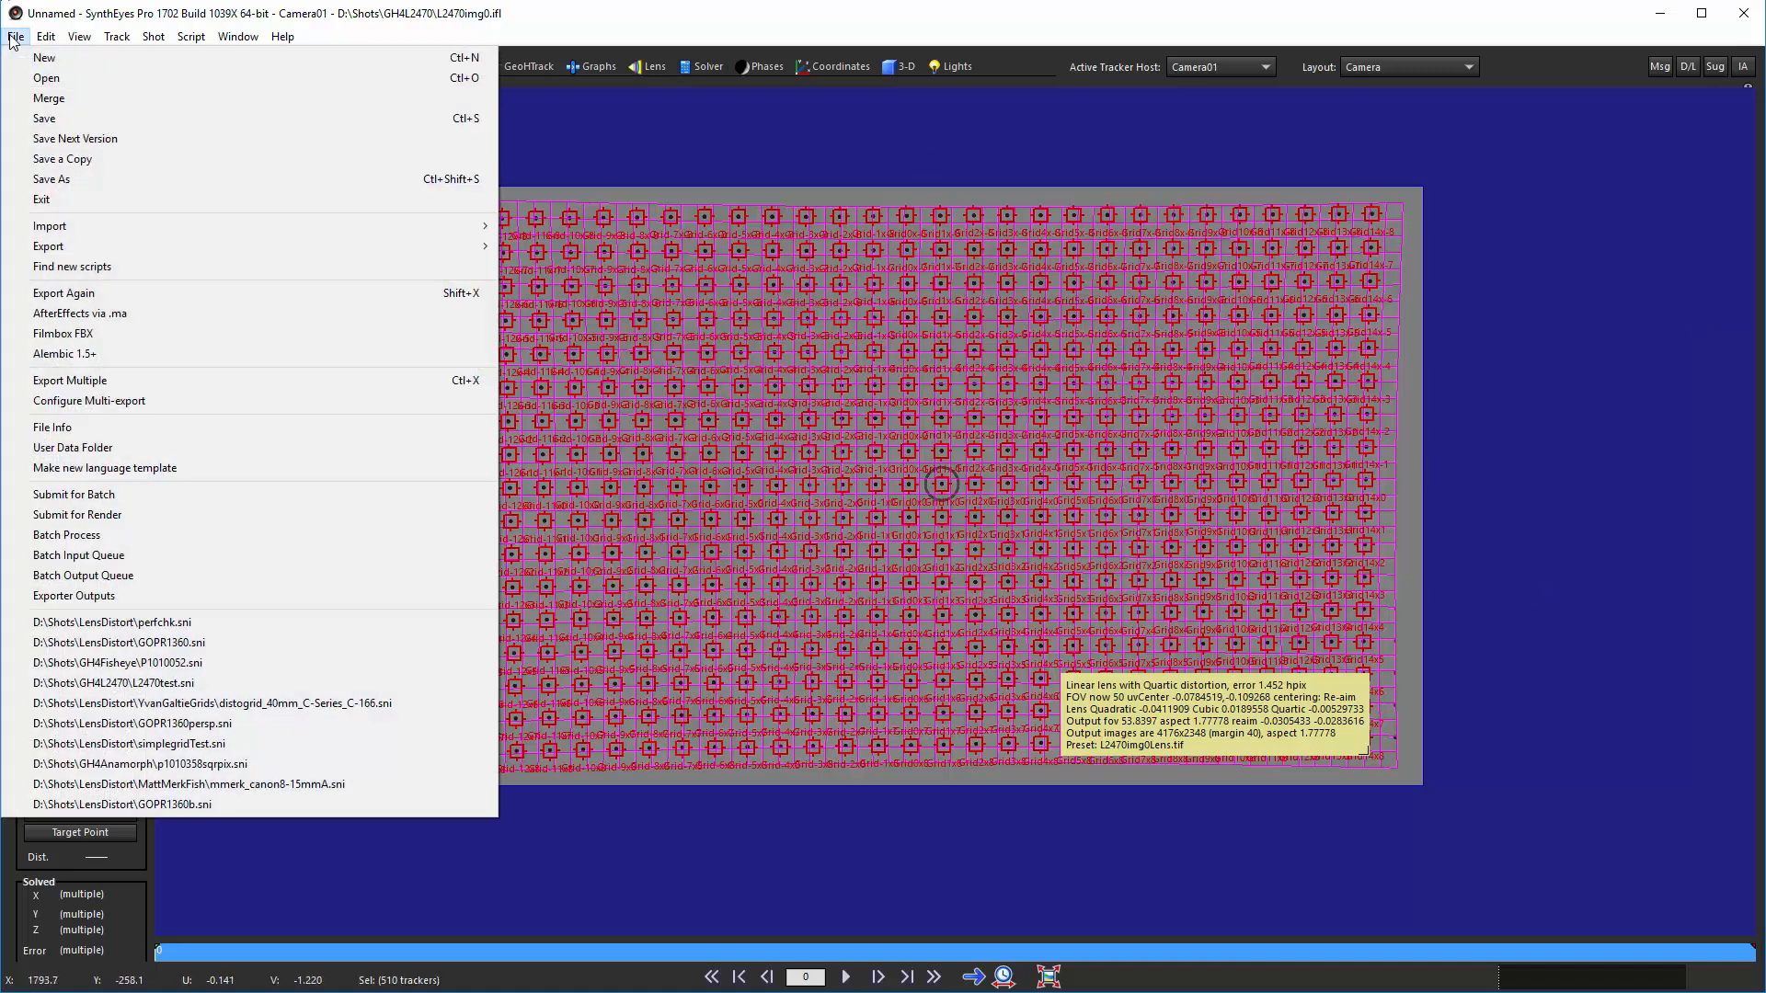
pyautogui.click(48, 78)
pyautogui.click(1118, 719)
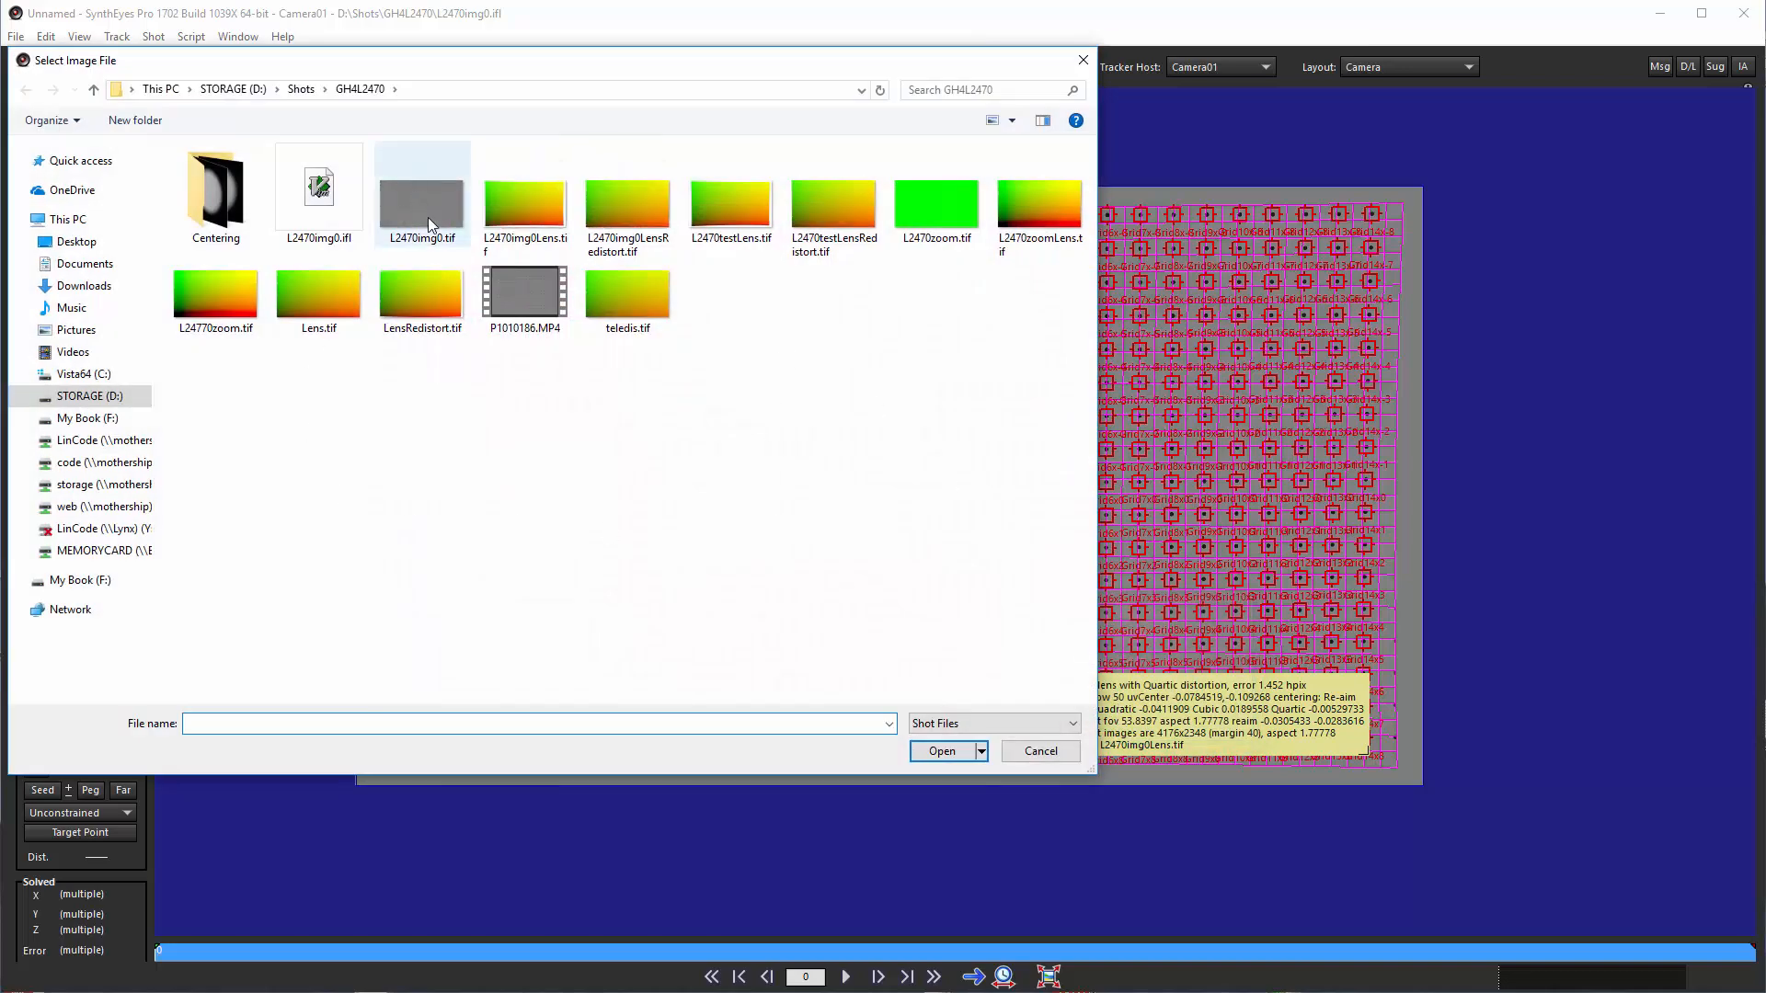
pyautogui.doubleClick(434, 212)
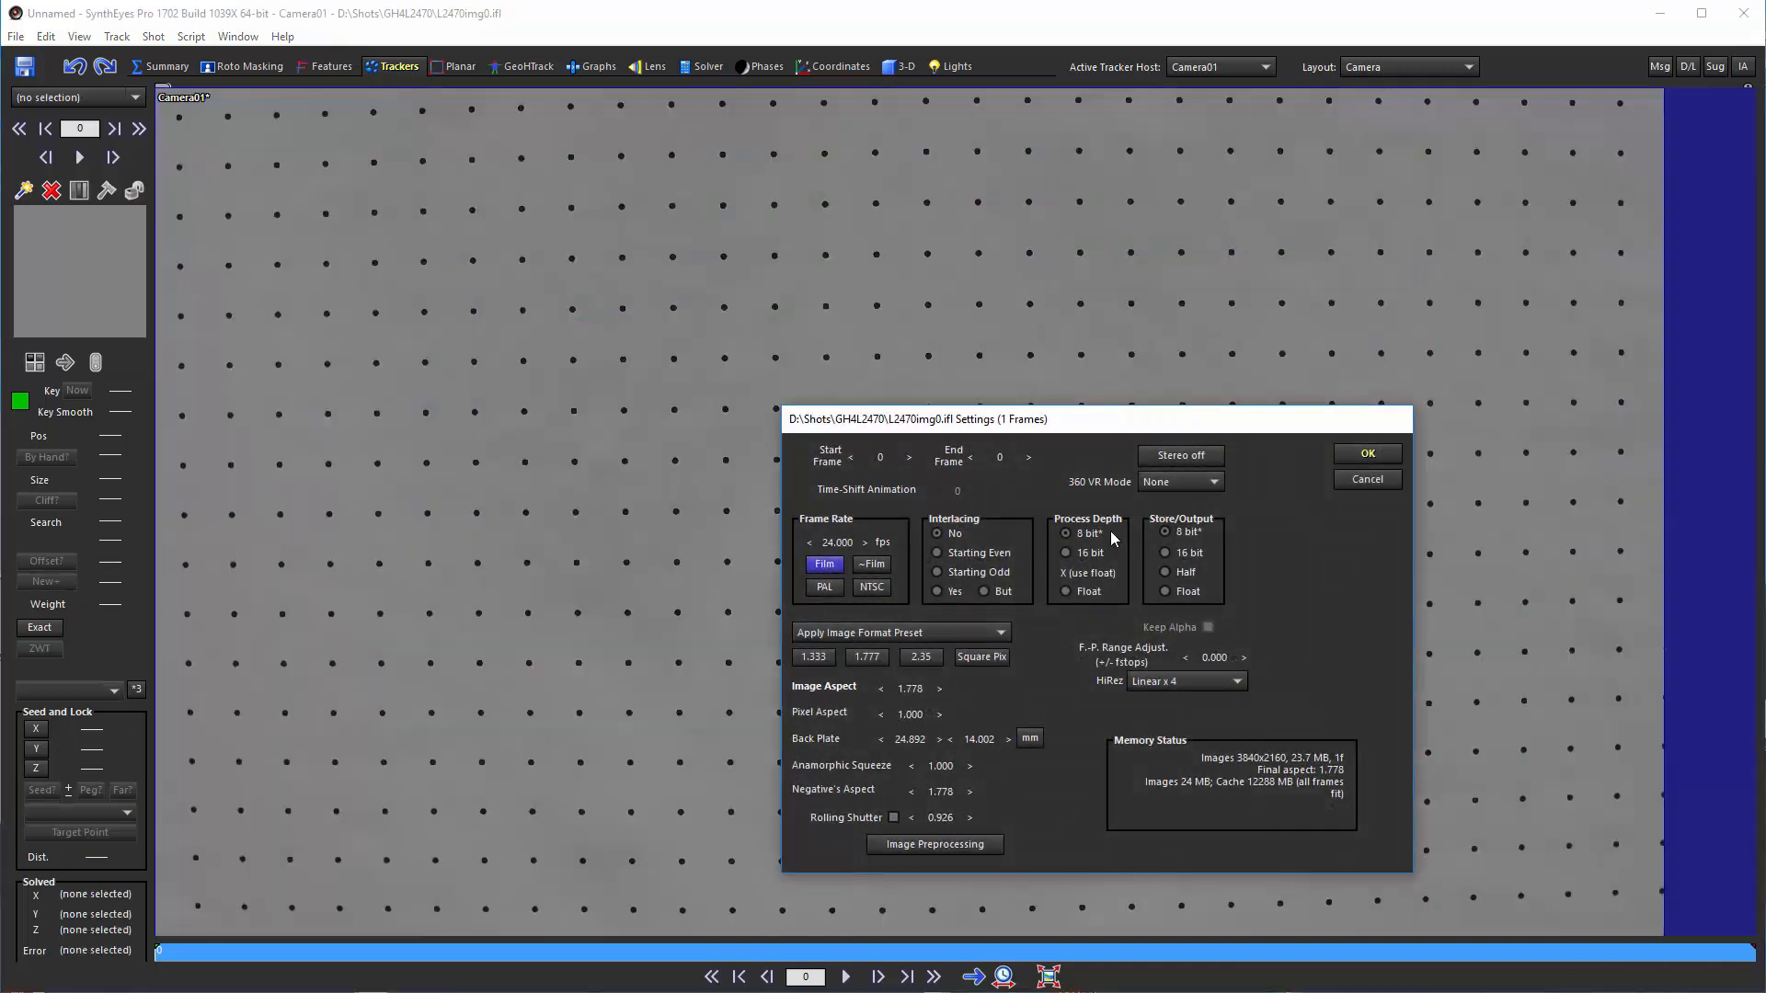
pyautogui.click(1359, 460)
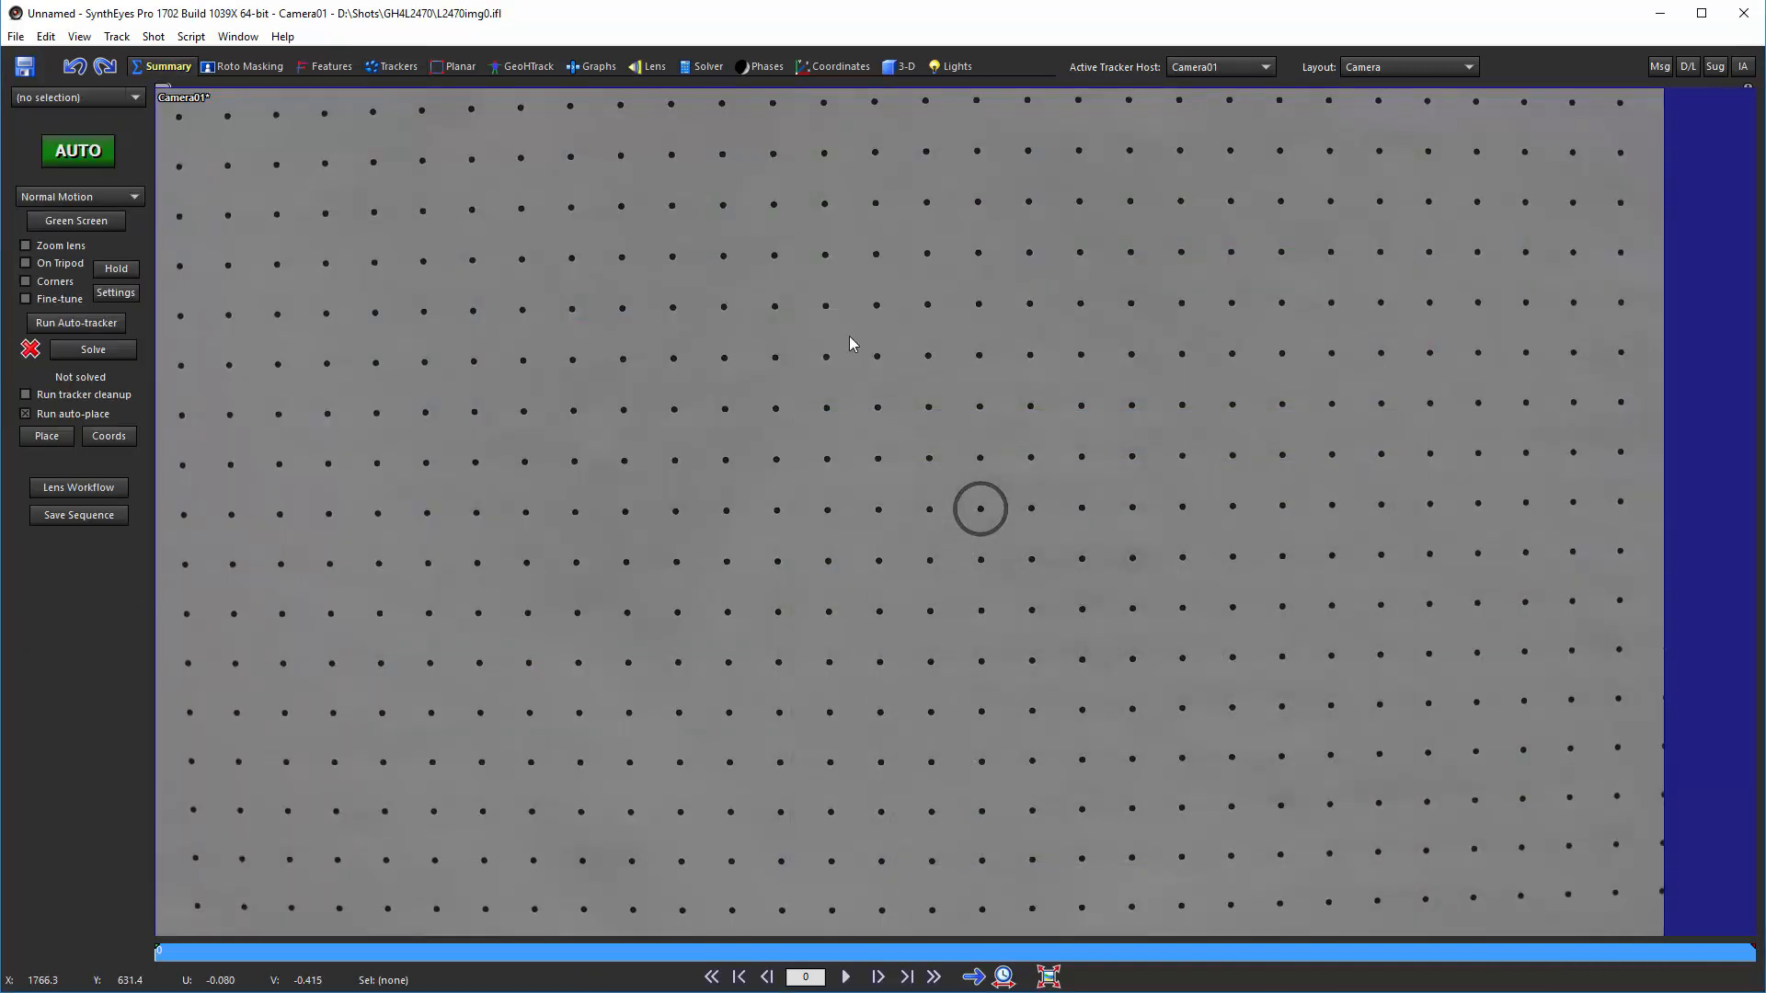
# Apply the image map L2470img0Lens.tif as the shot's lens profile in the image preprocessor
pyautogui.press('p')
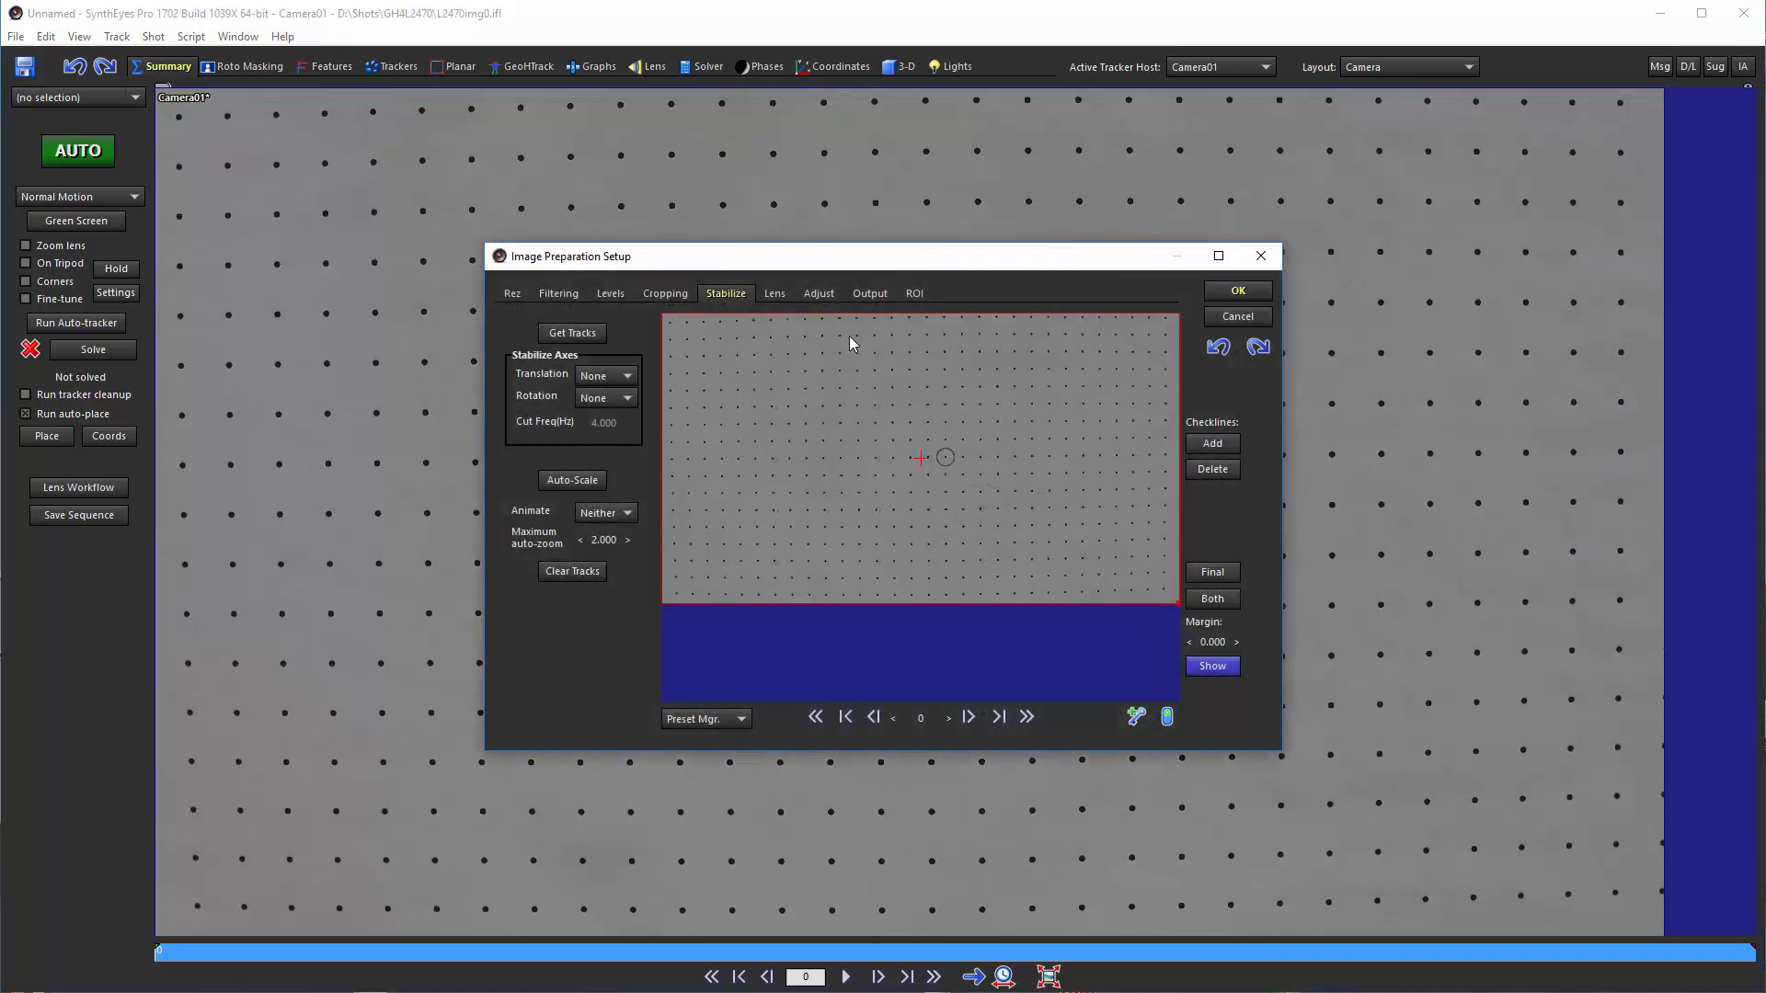
pyautogui.click(776, 294)
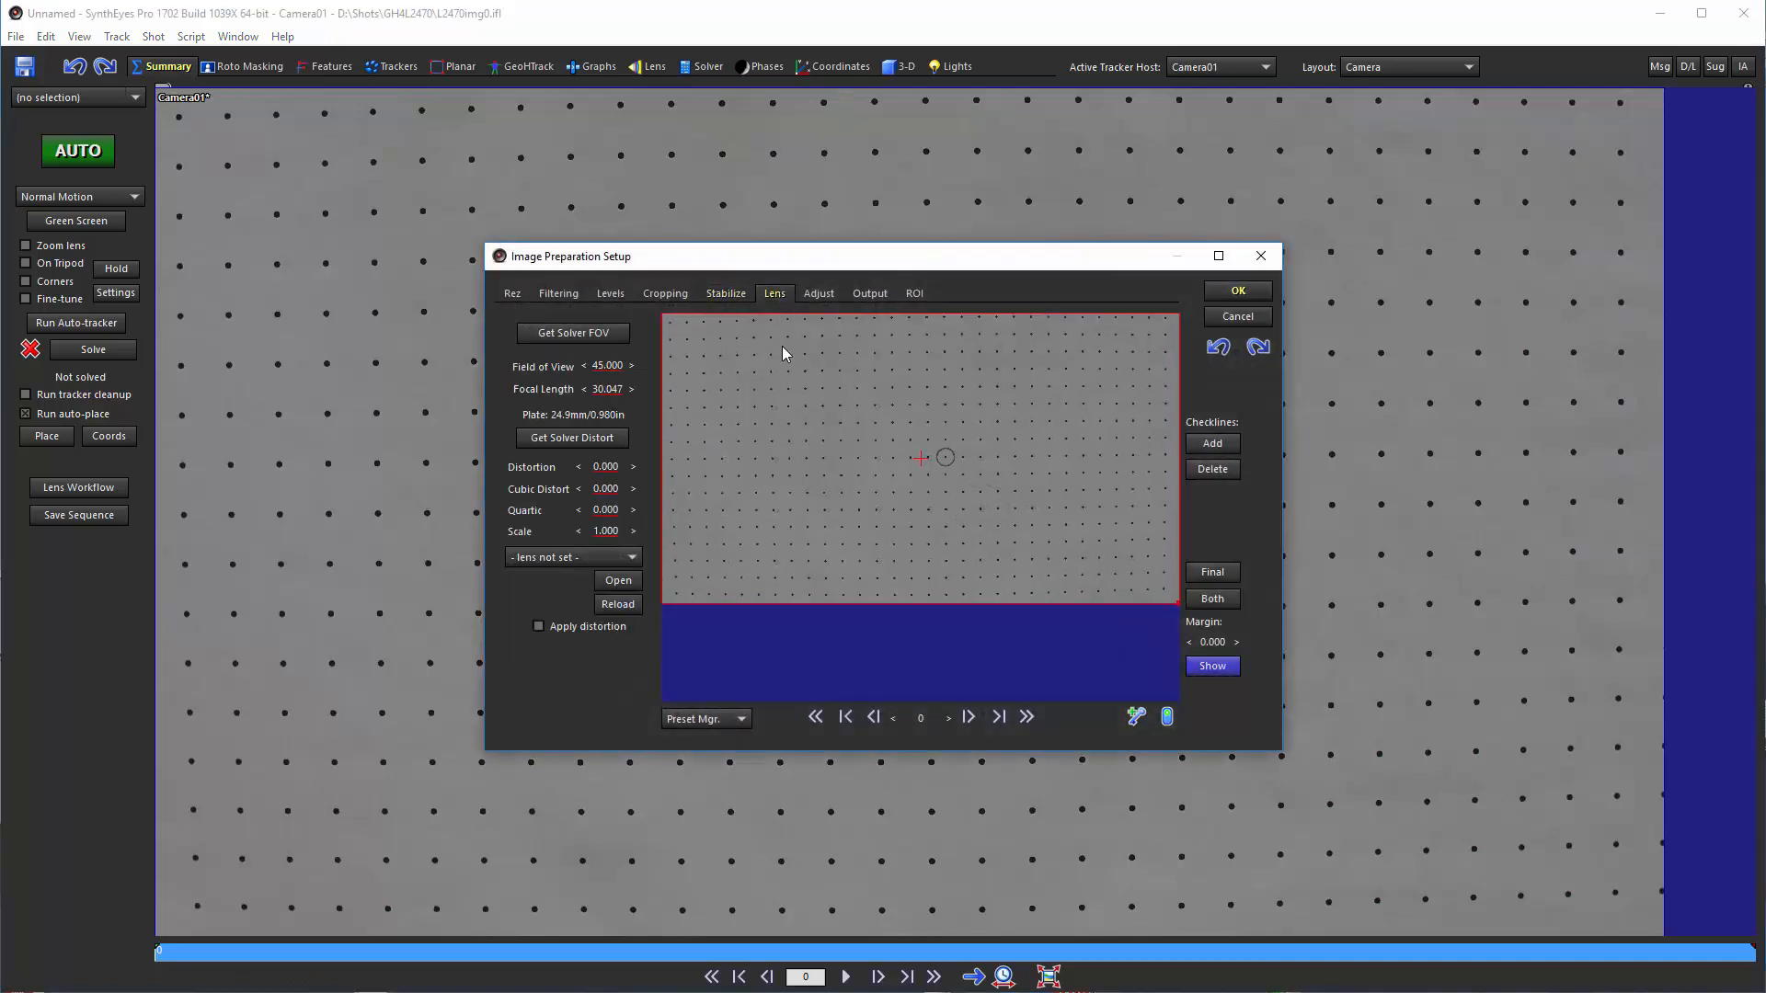
pyautogui.click(633, 588)
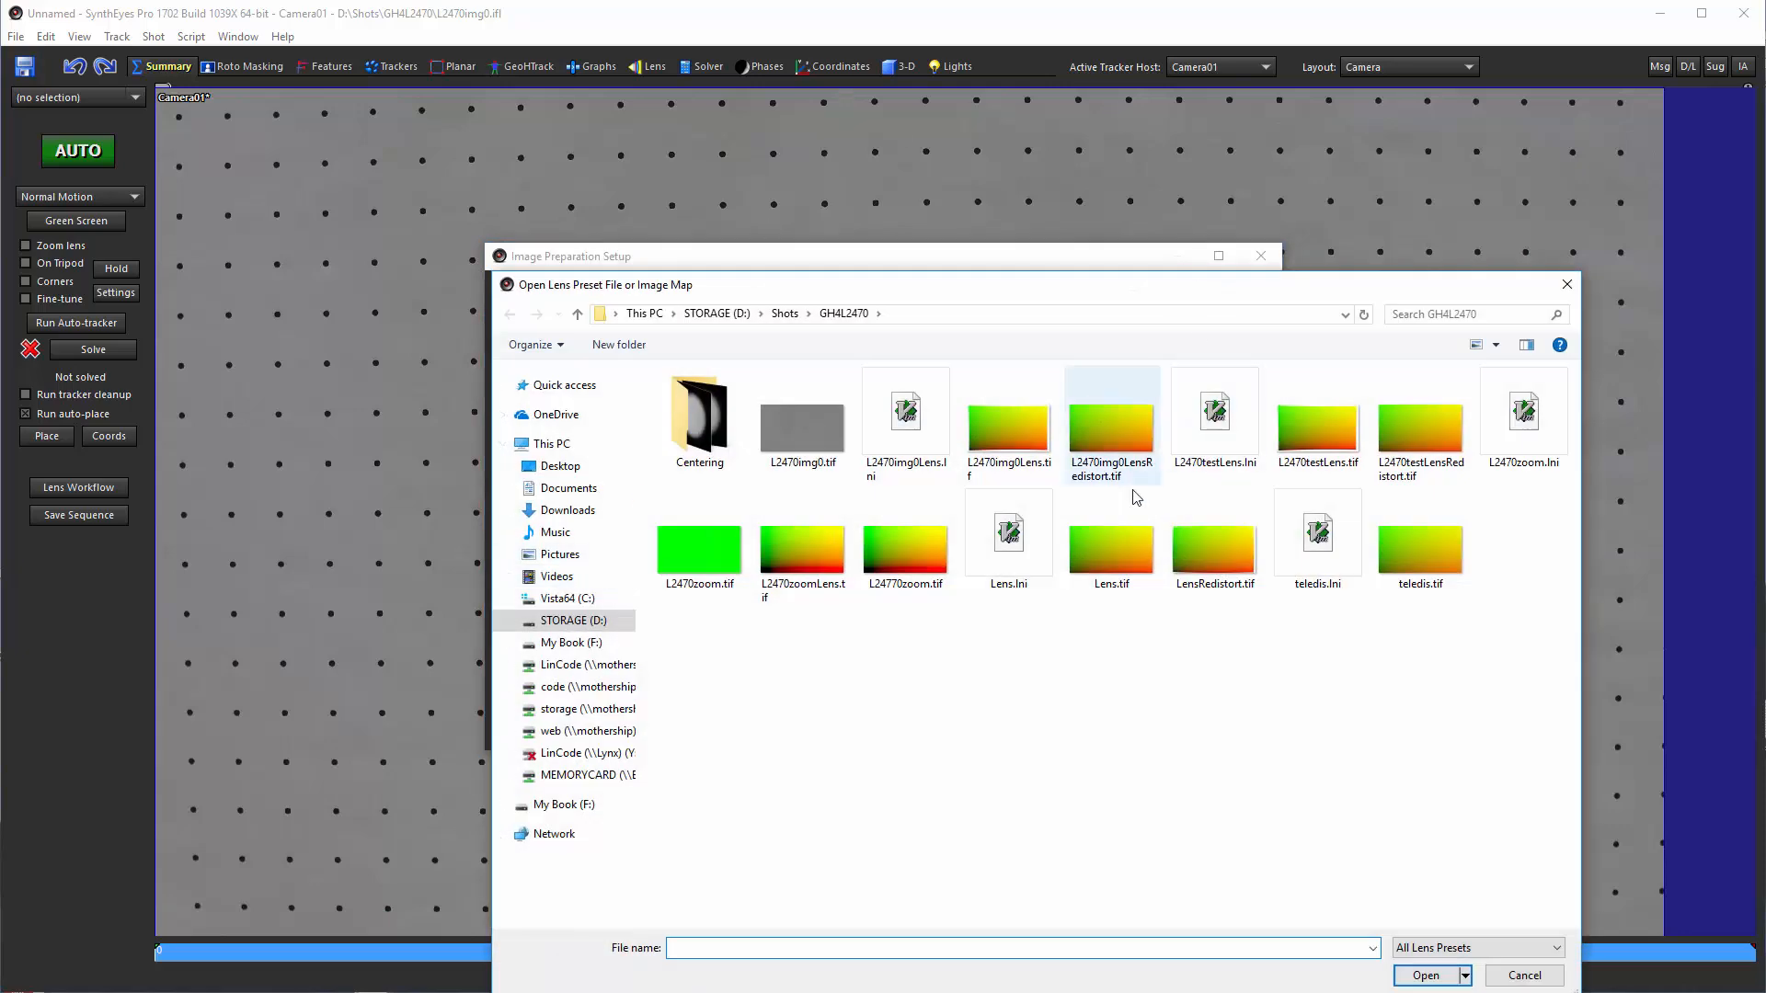
pyautogui.click(1023, 446)
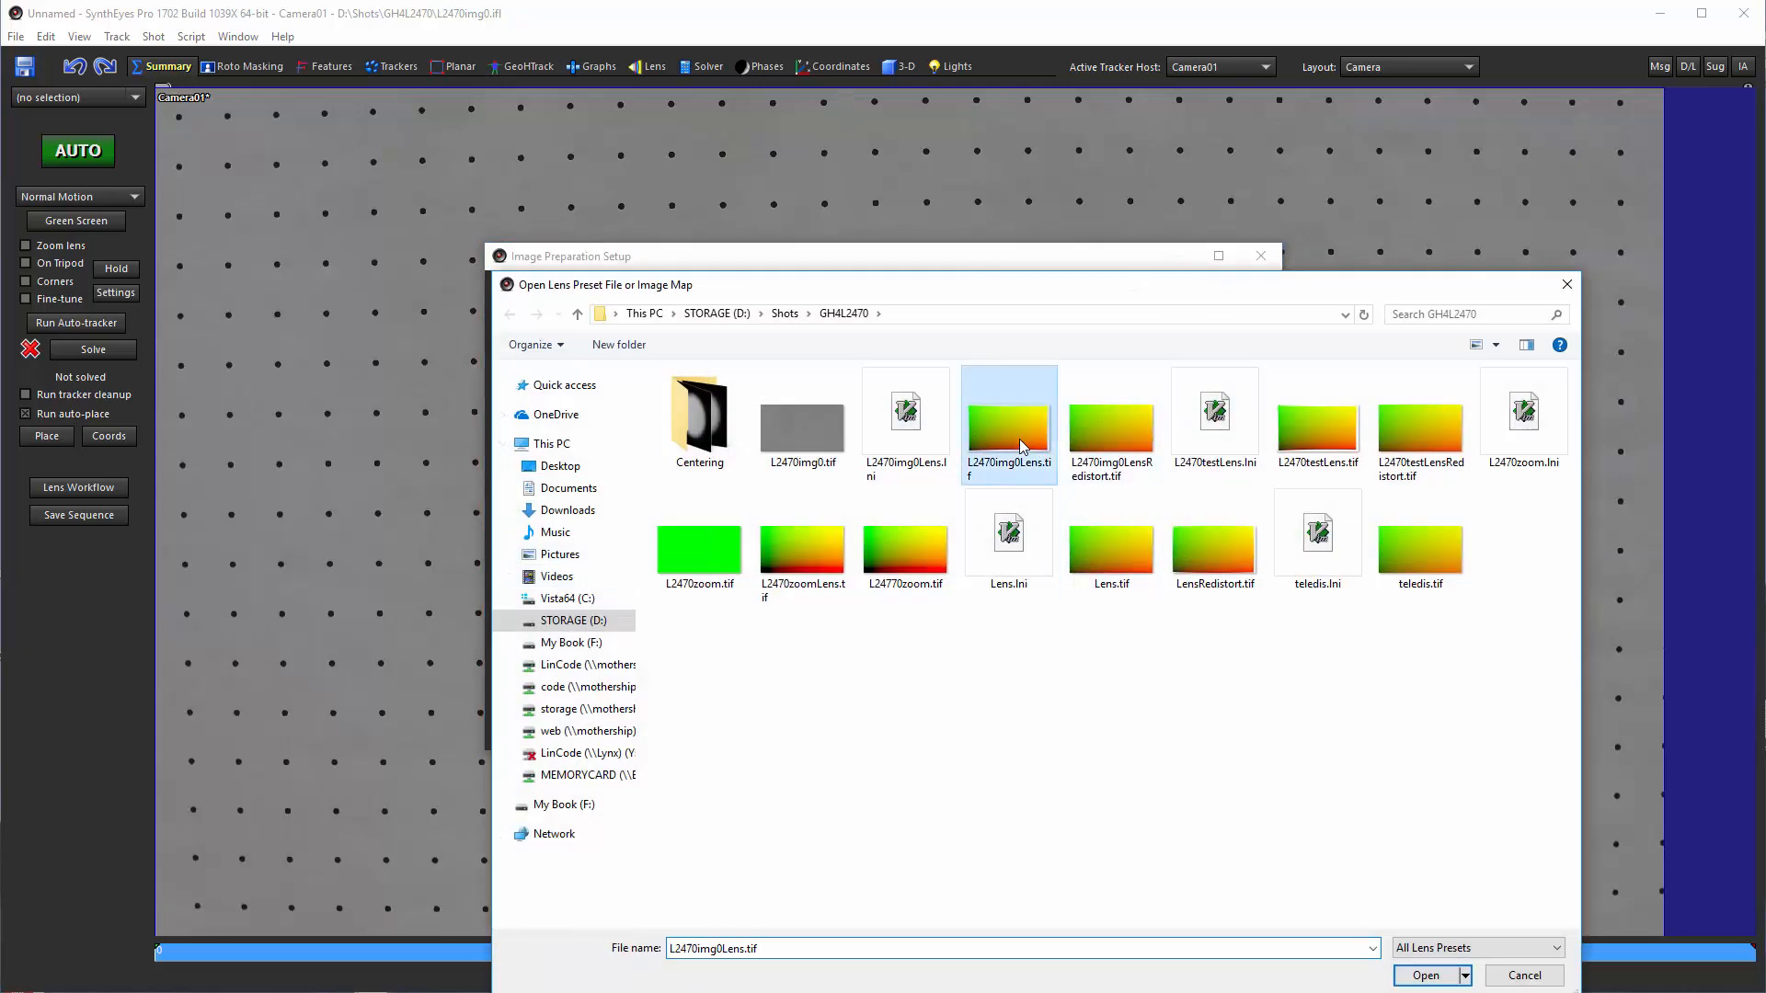
pyautogui.click(1428, 977)
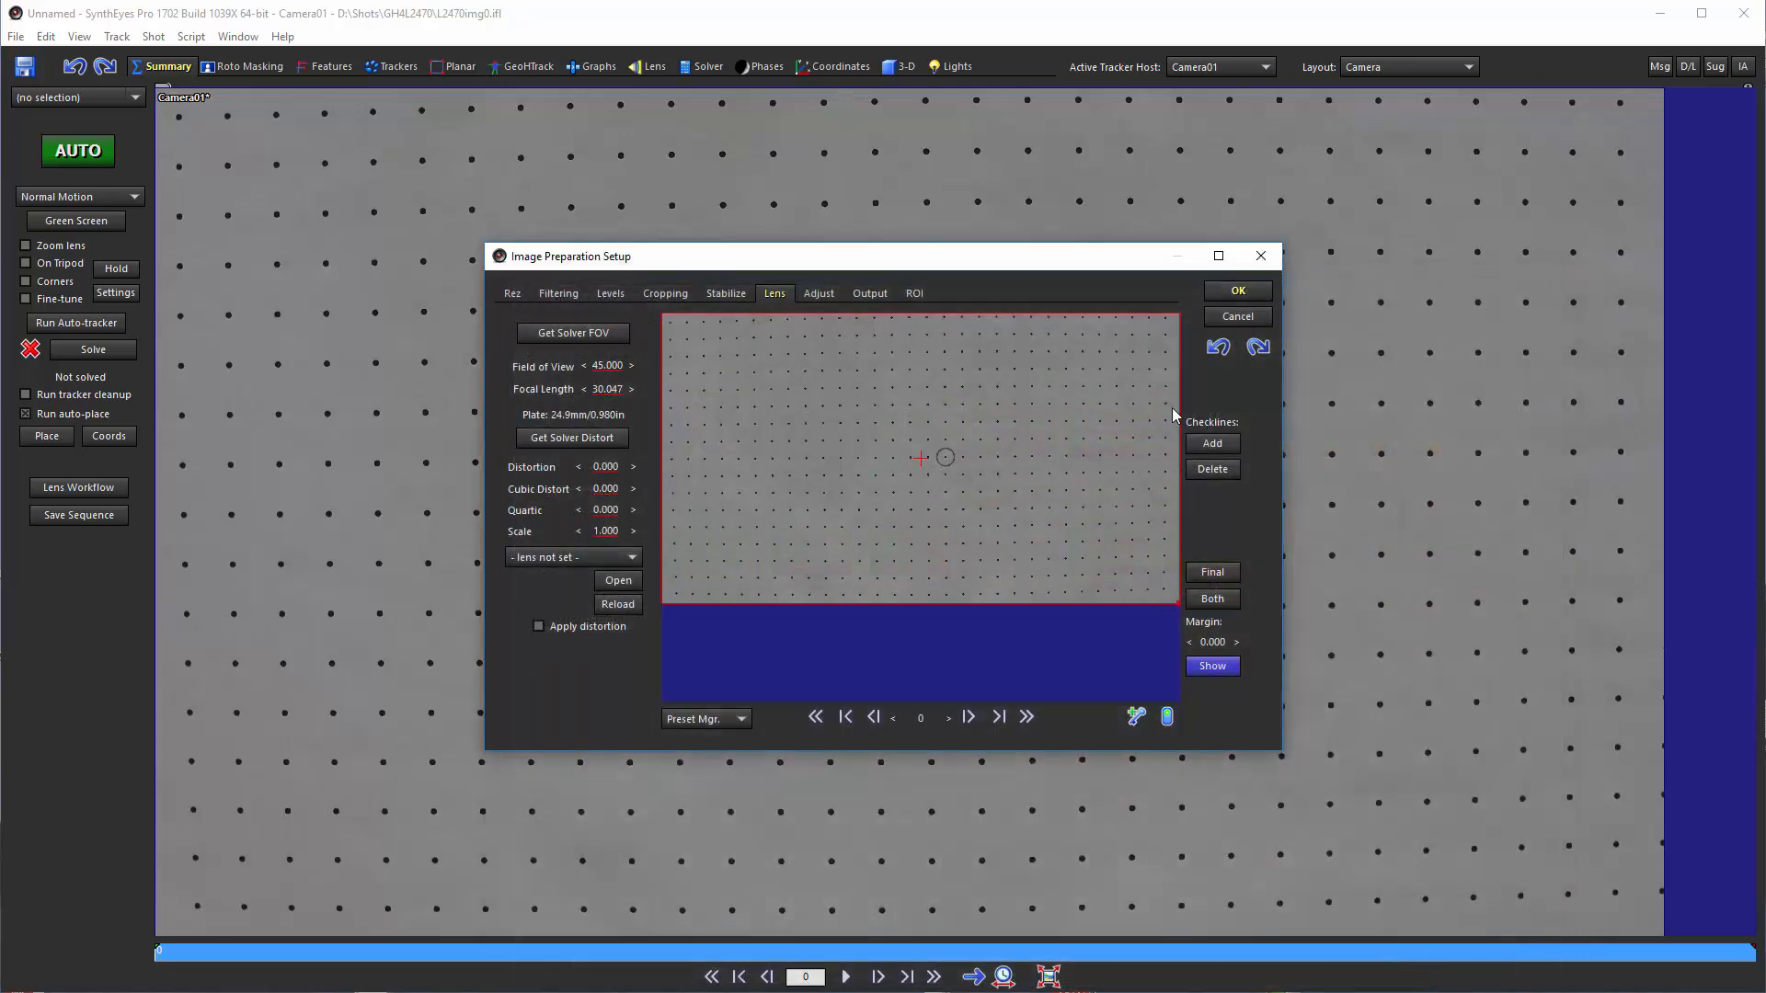
pyautogui.click(1232, 293)
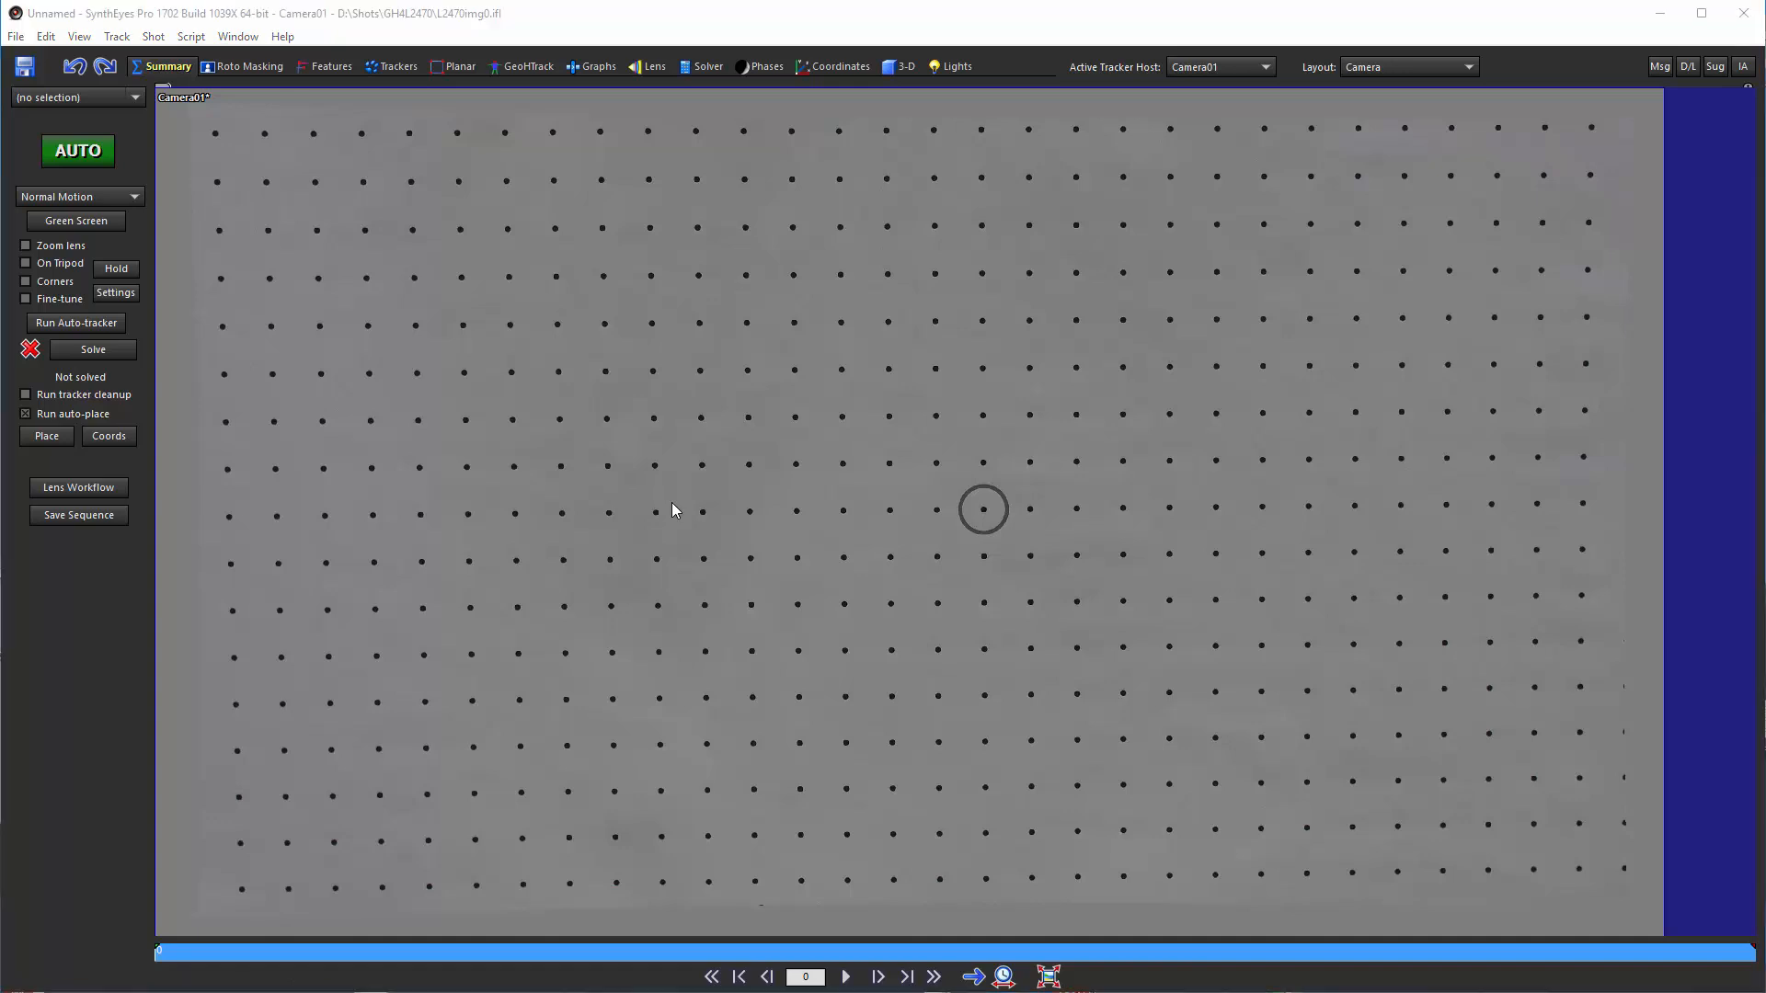
# Replace the shot's lens profile with the preset file L2470img0Lens.lni and display its cropping values
pyautogui.press('p')
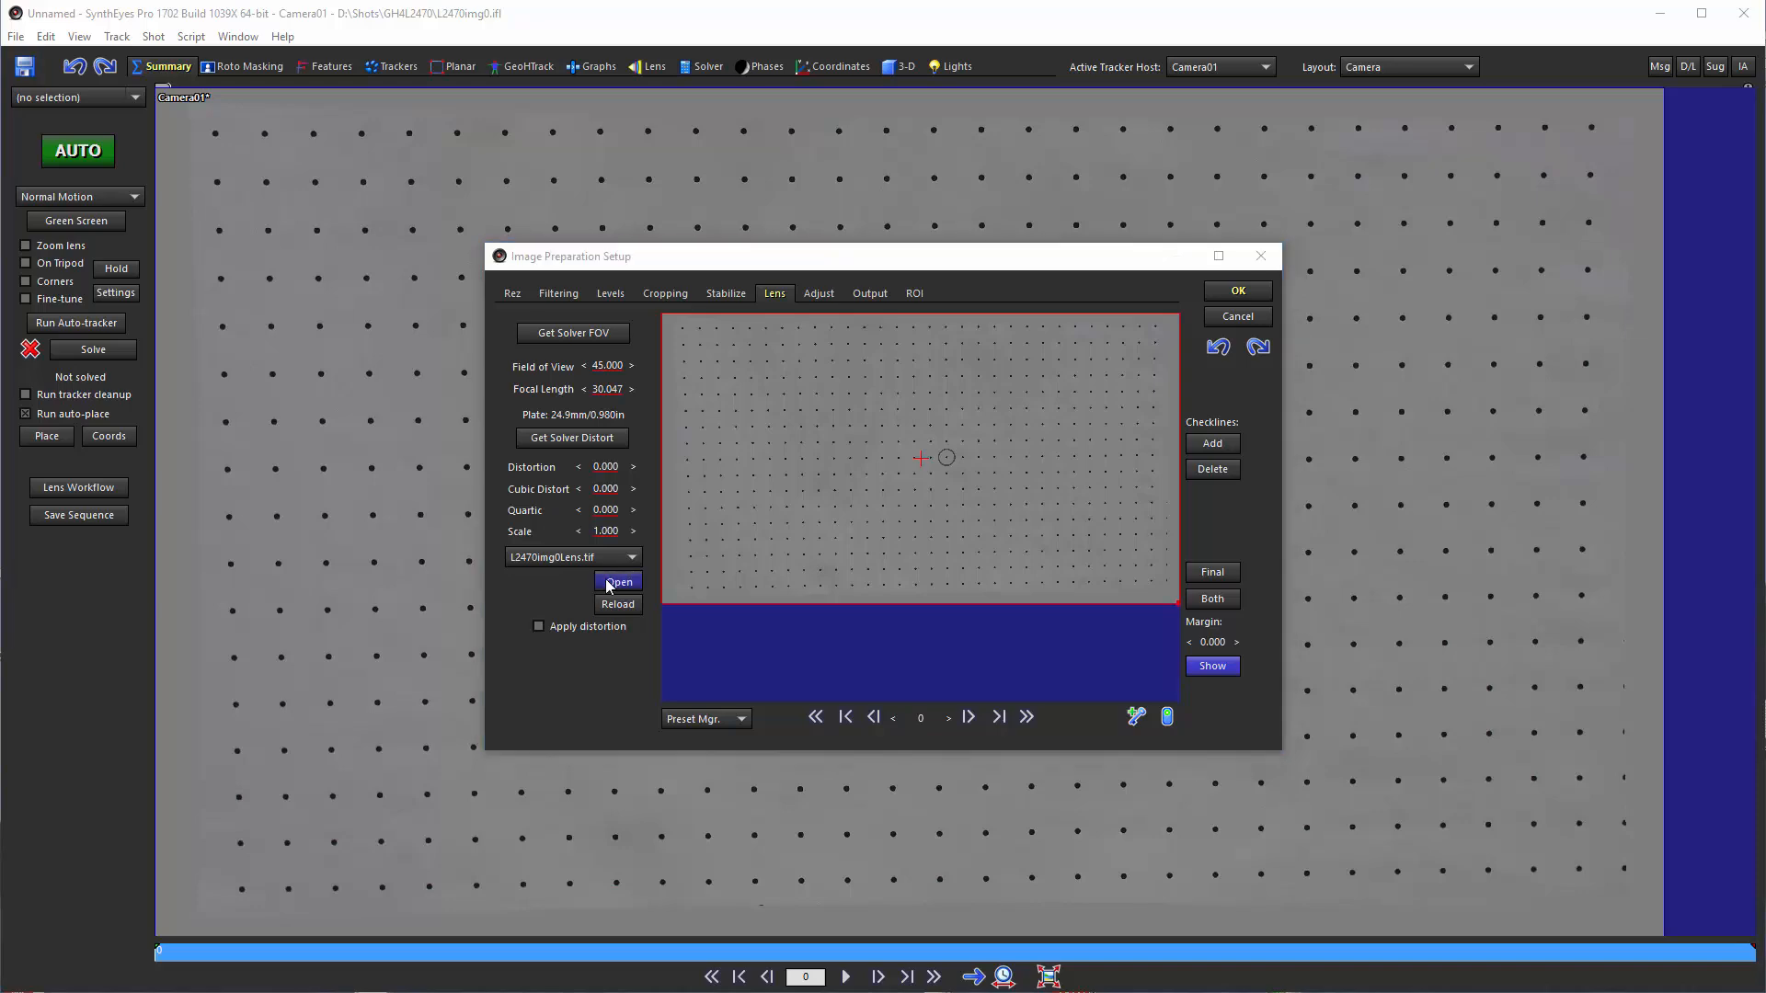
pyautogui.click(616, 581)
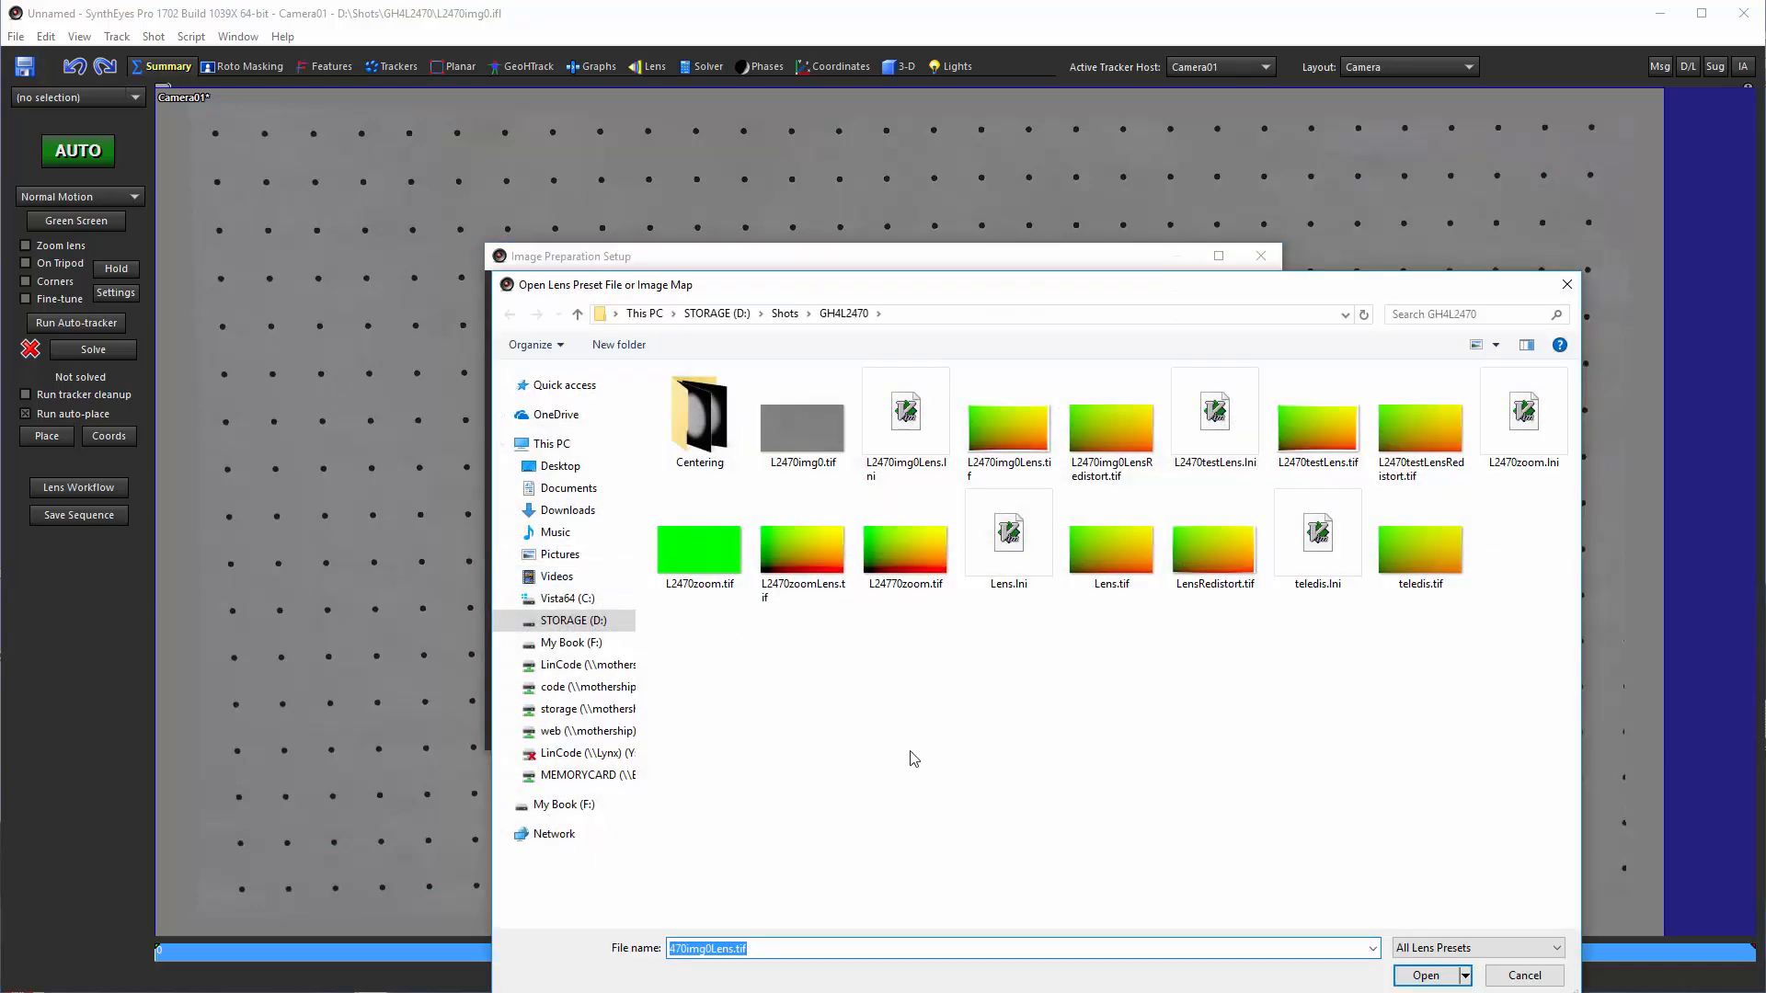
pyautogui.click(918, 419)
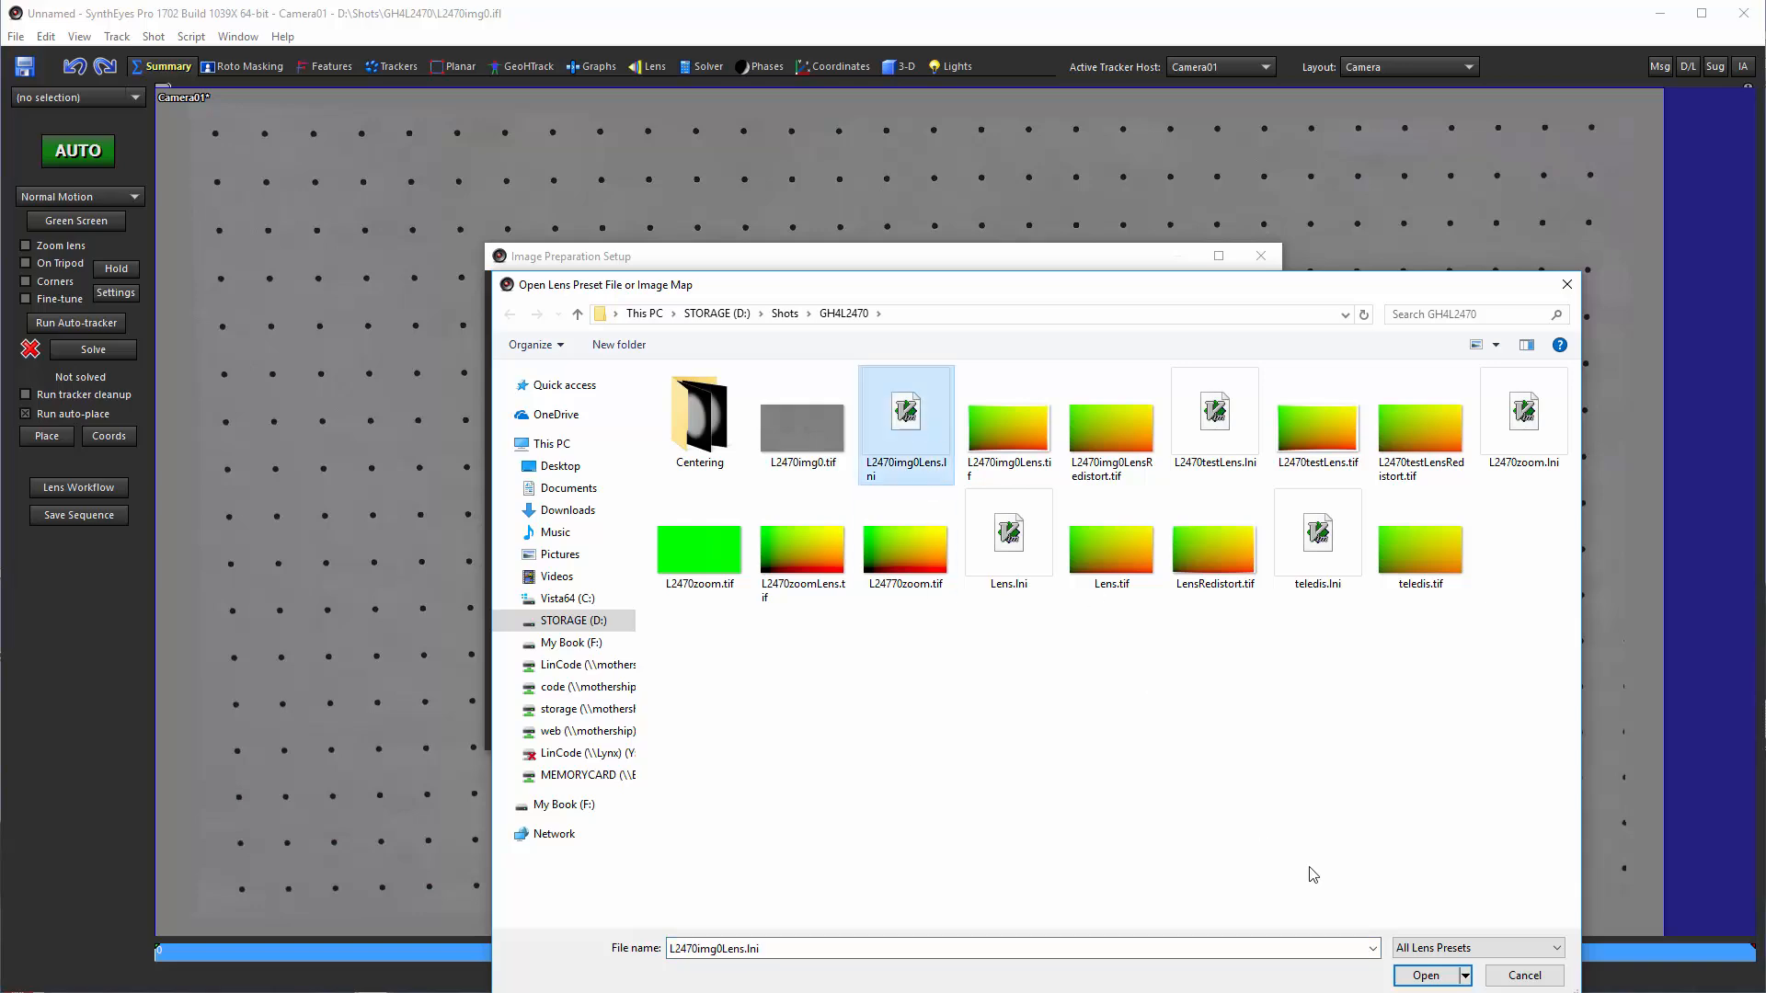
pyautogui.press('Return')
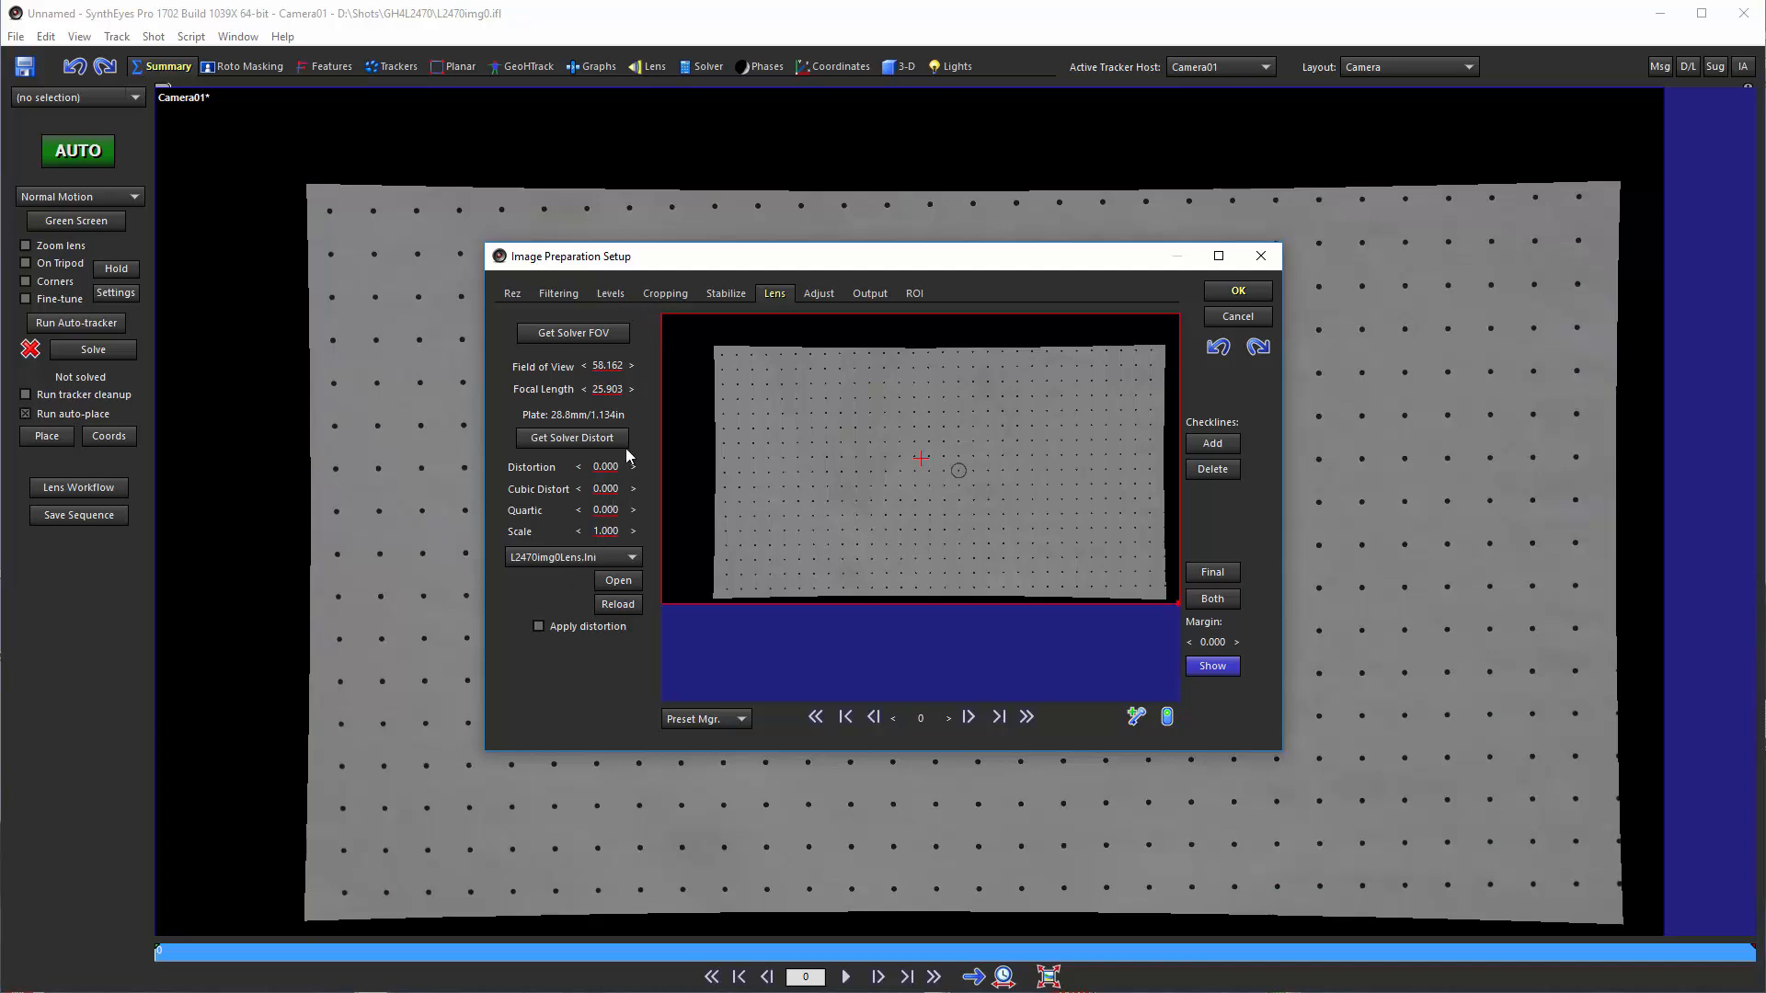
pyautogui.click(651, 293)
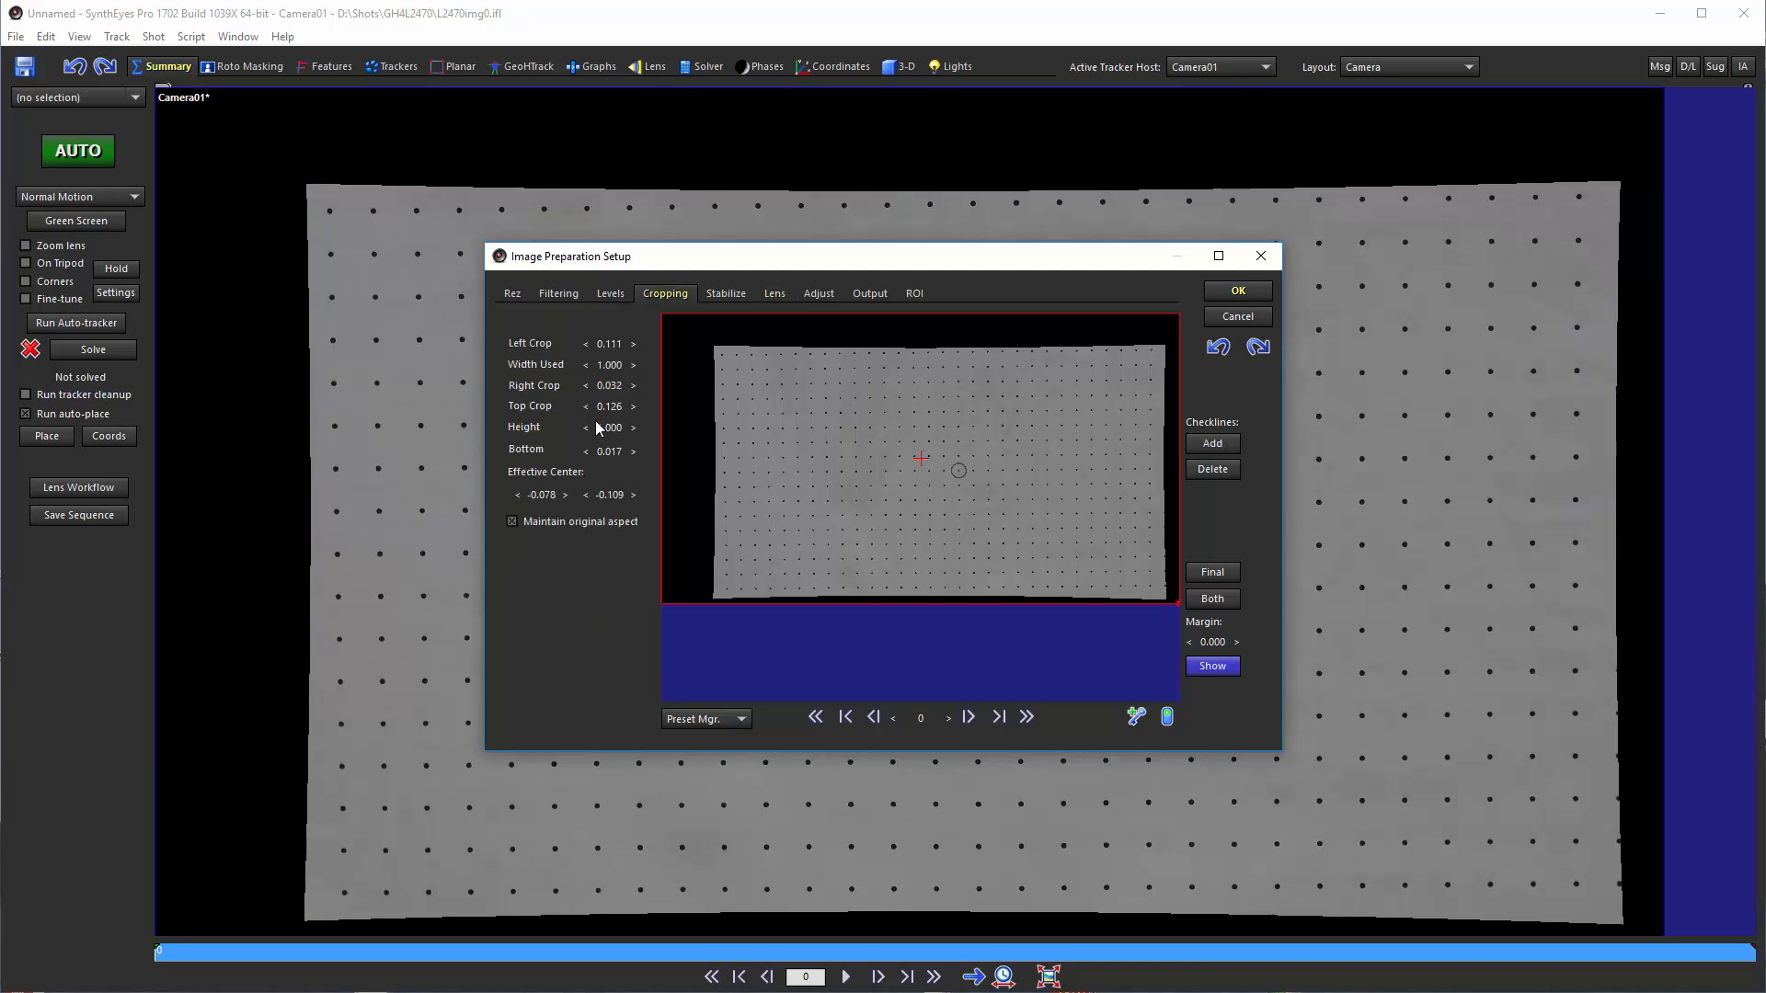